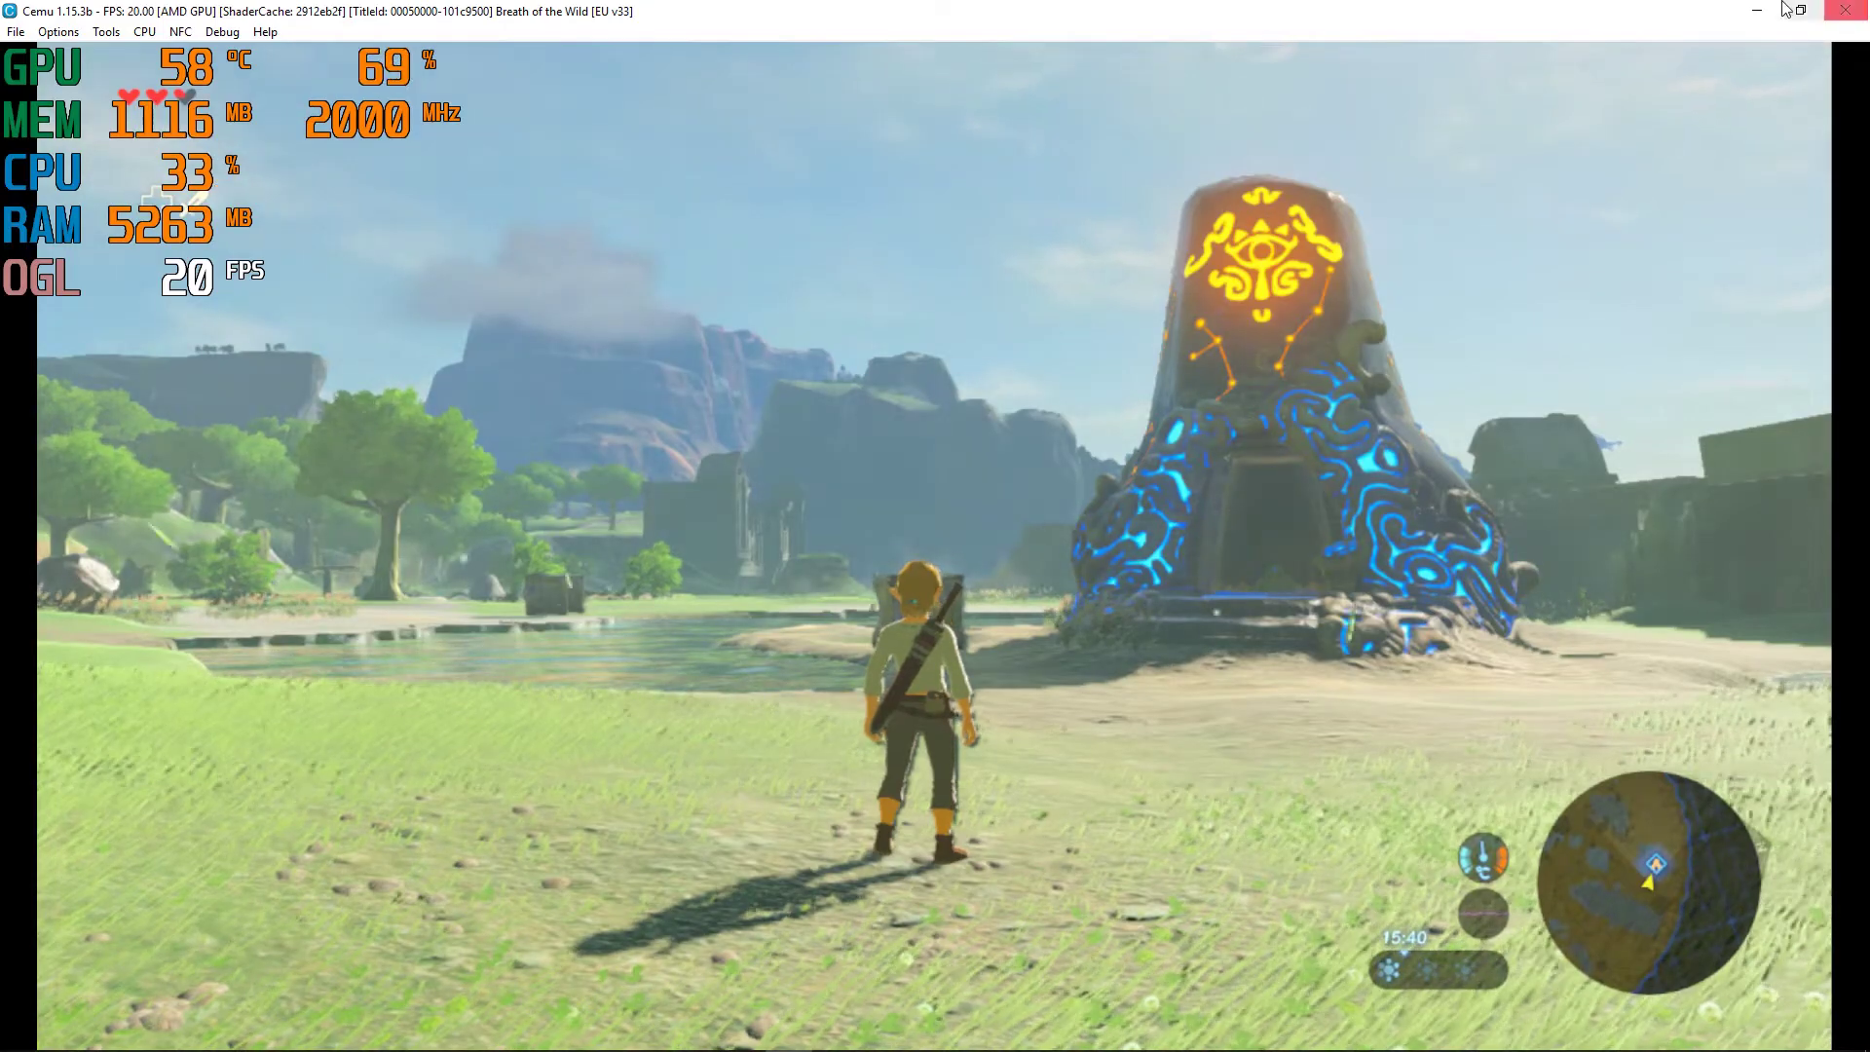
# Step: Check the graphics card clocks and temperature in MSI Afterburner, then return to Cemu's Options menu
pyautogui.click(1760, 10)
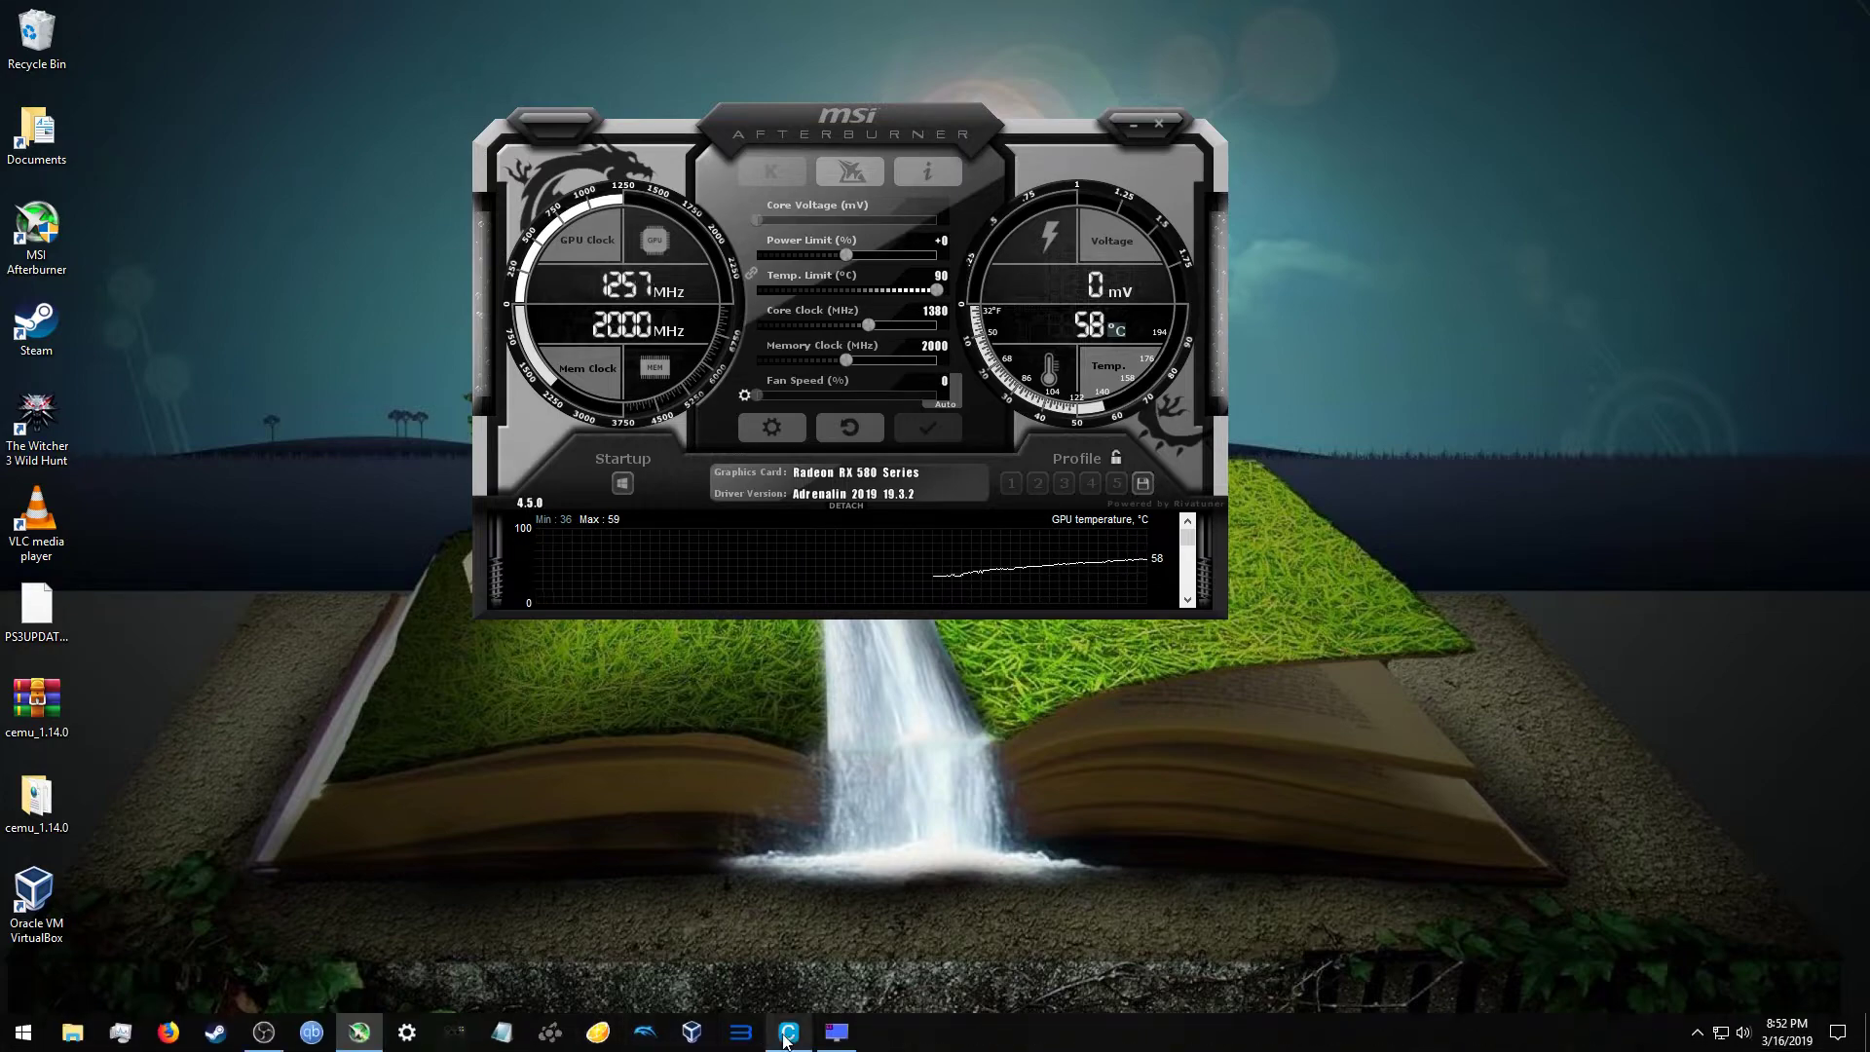
pyautogui.click(785, 1033)
pyautogui.click(71, 38)
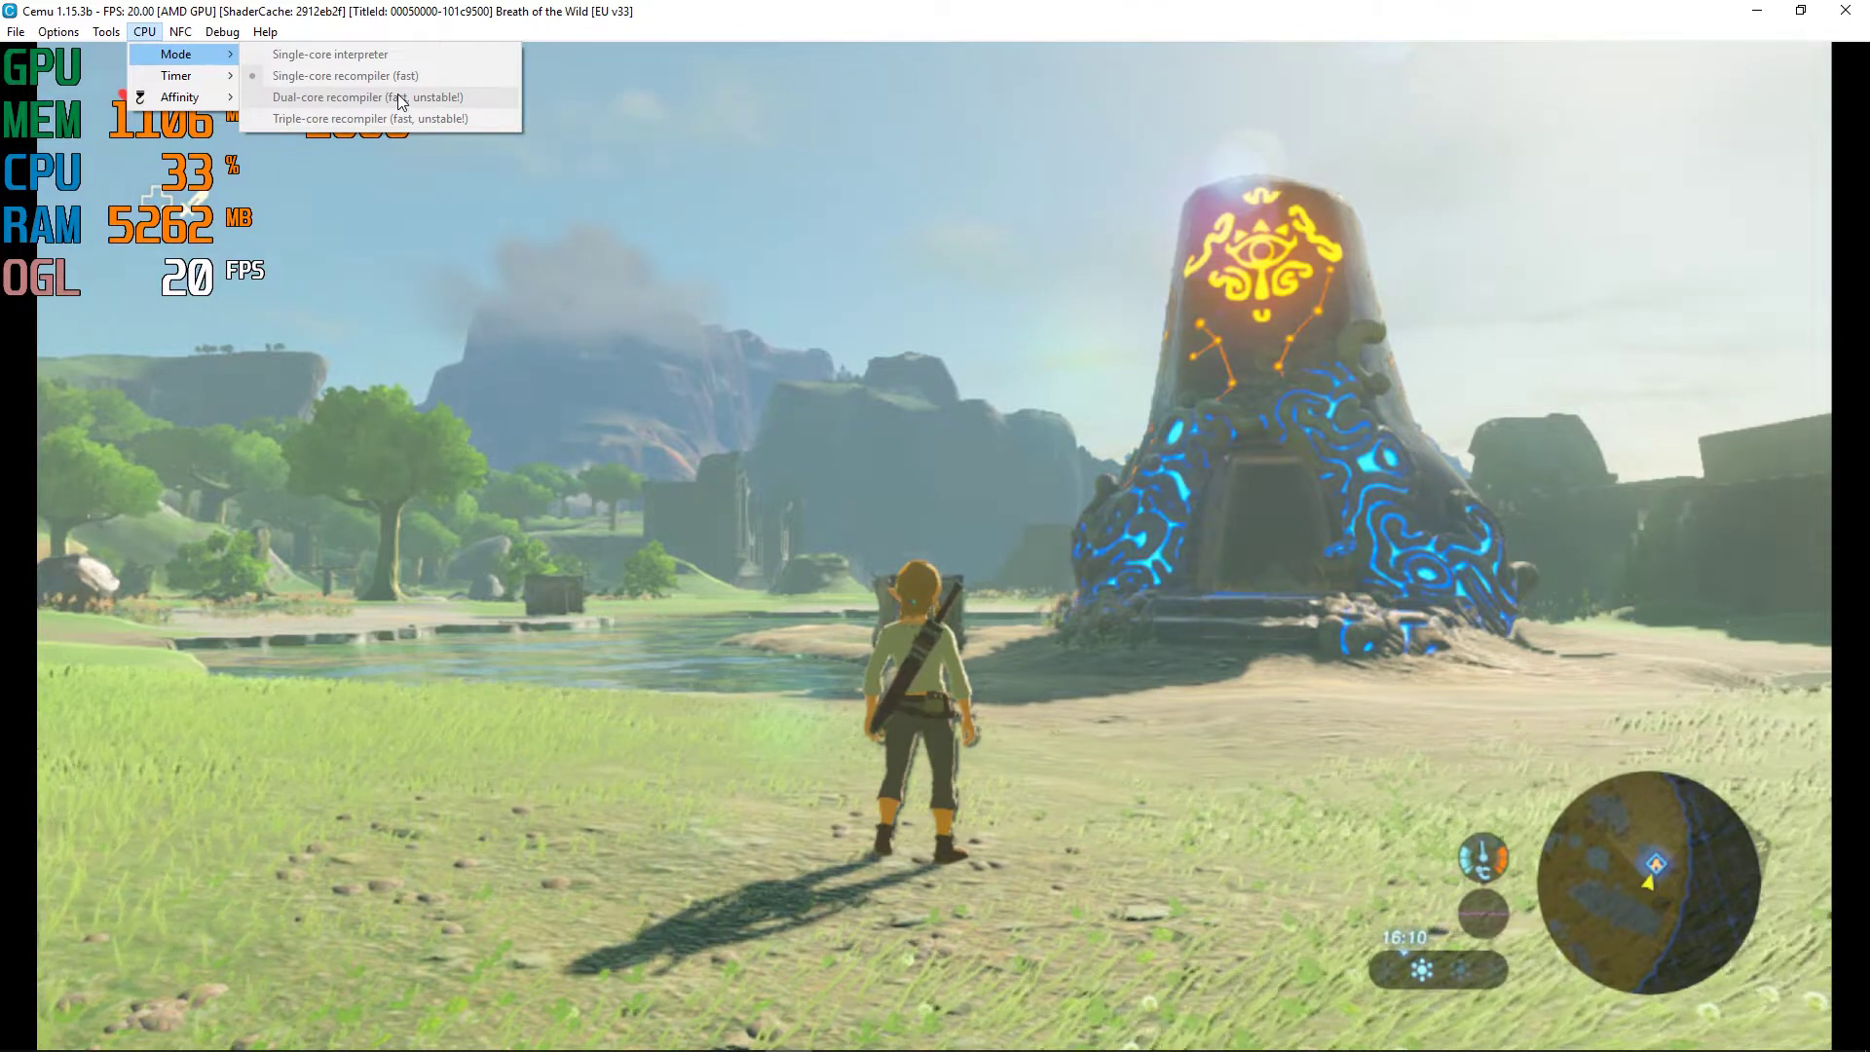
pyautogui.moveTo(59, 31)
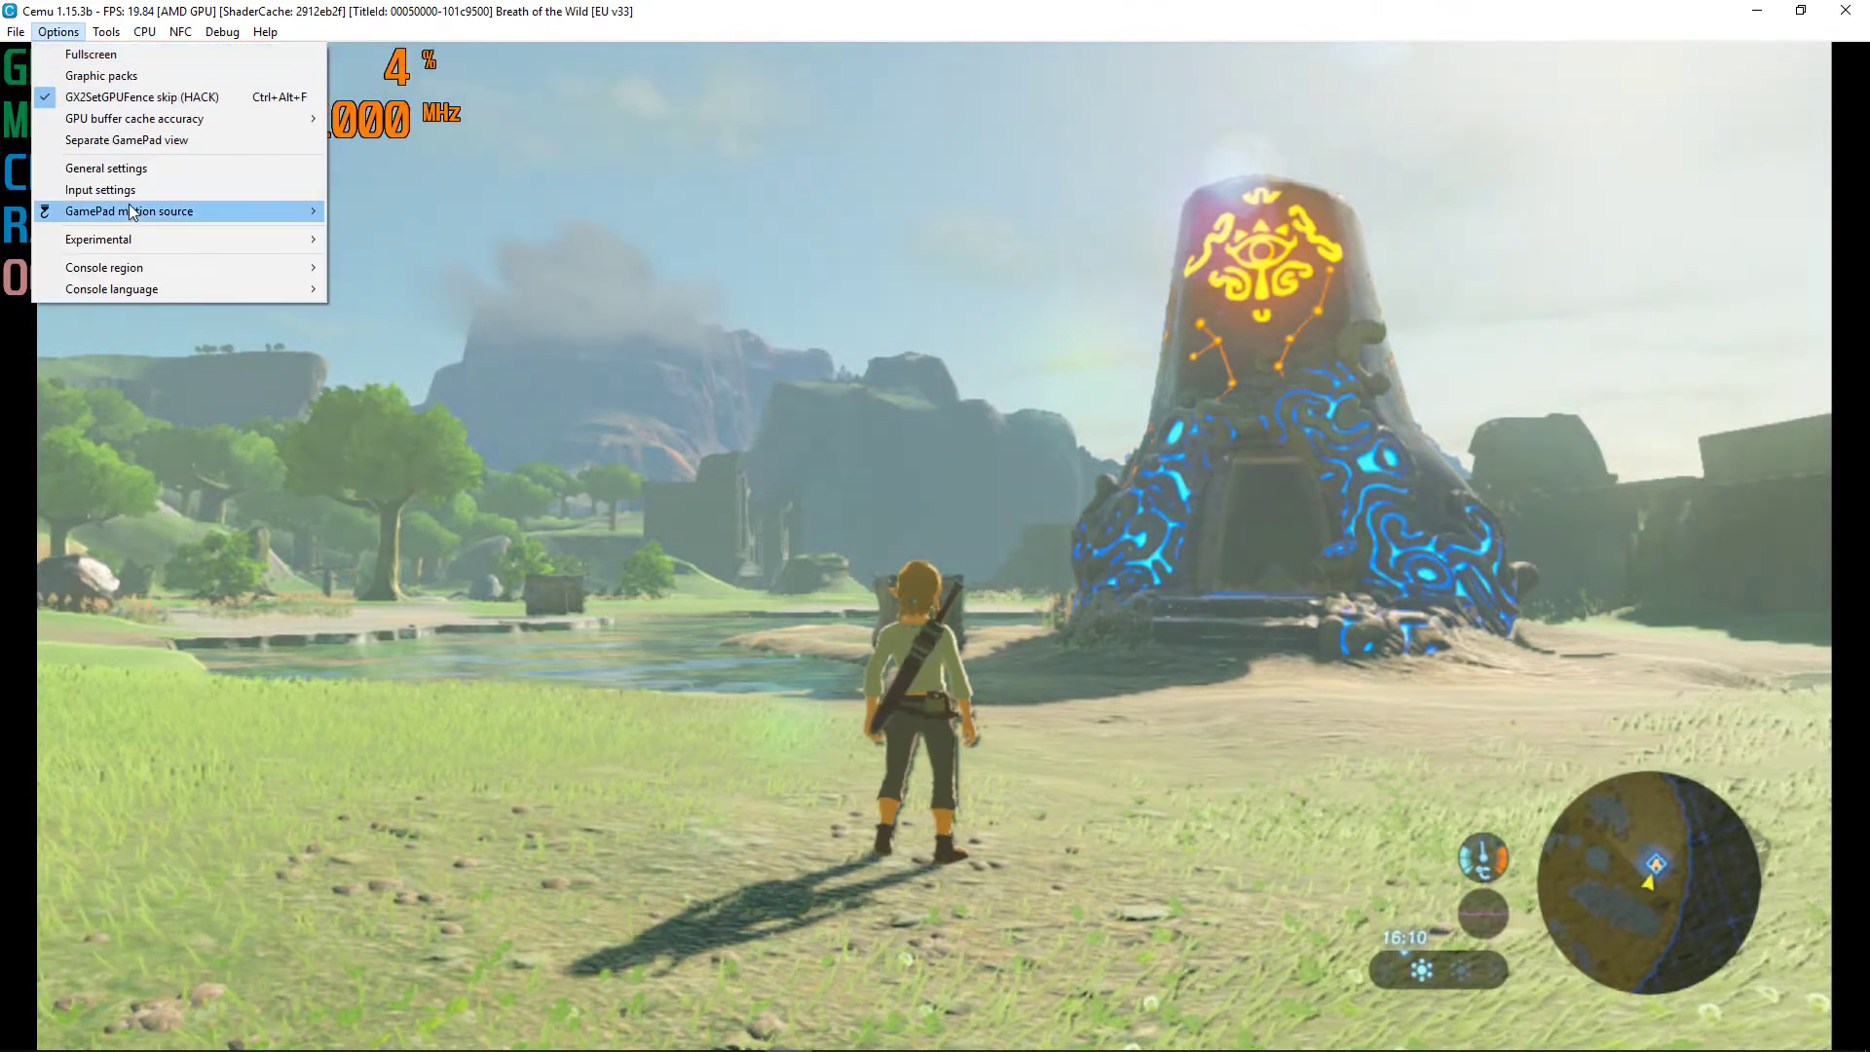
# Step: Review Cemu's Graphics settings, keeping OpenGL as the graphics API
pyautogui.click(131, 170)
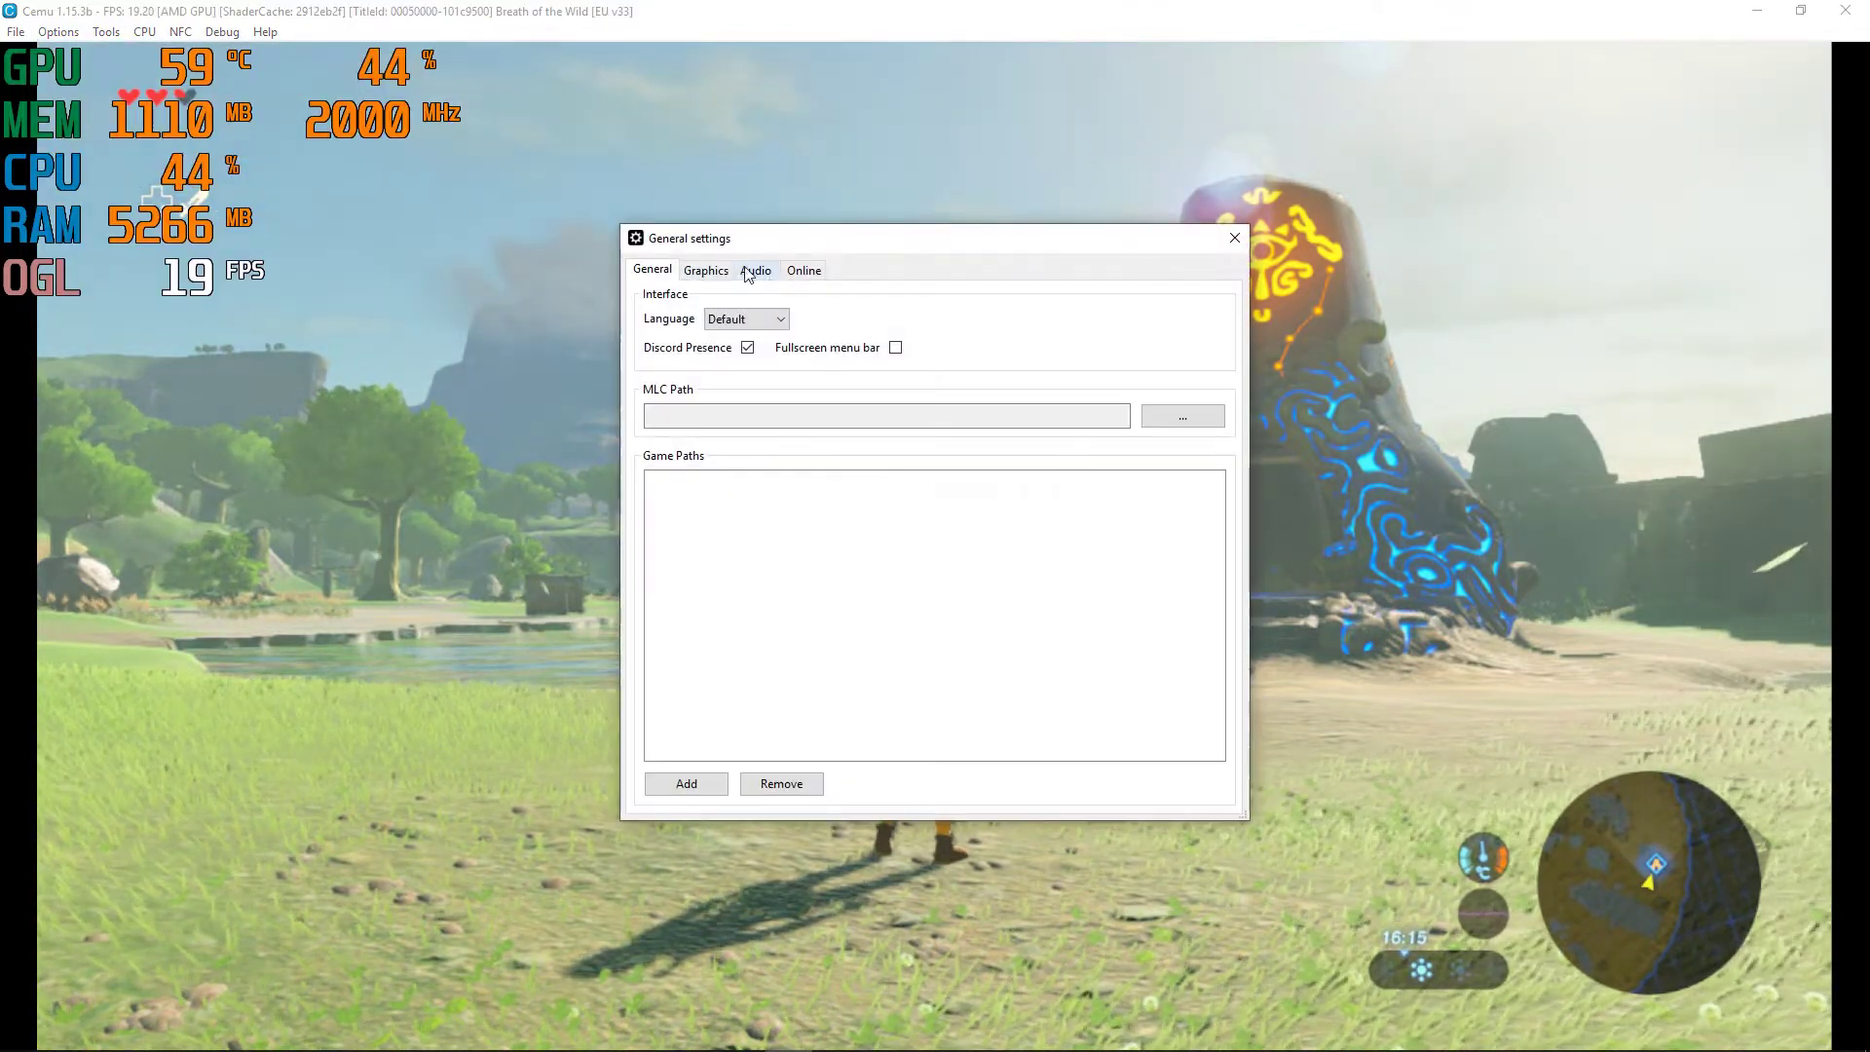
pyautogui.click(705, 271)
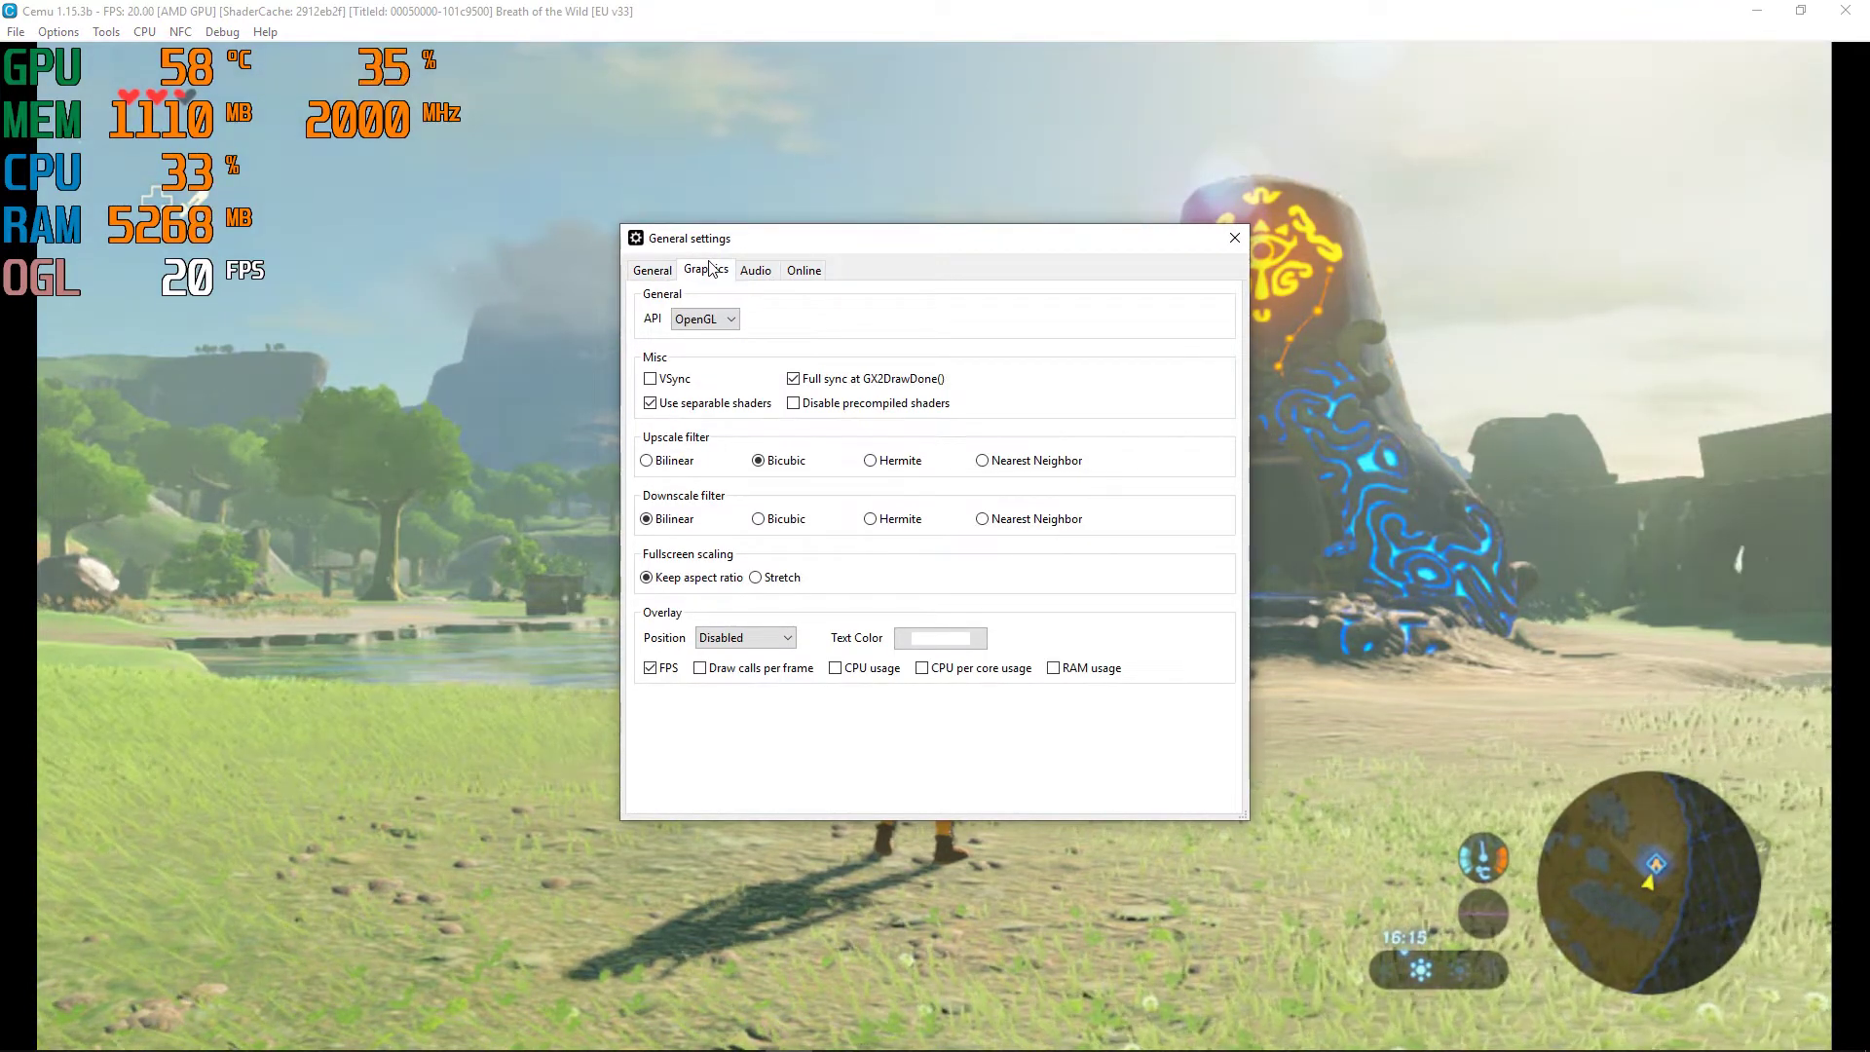
pyautogui.click(713, 328)
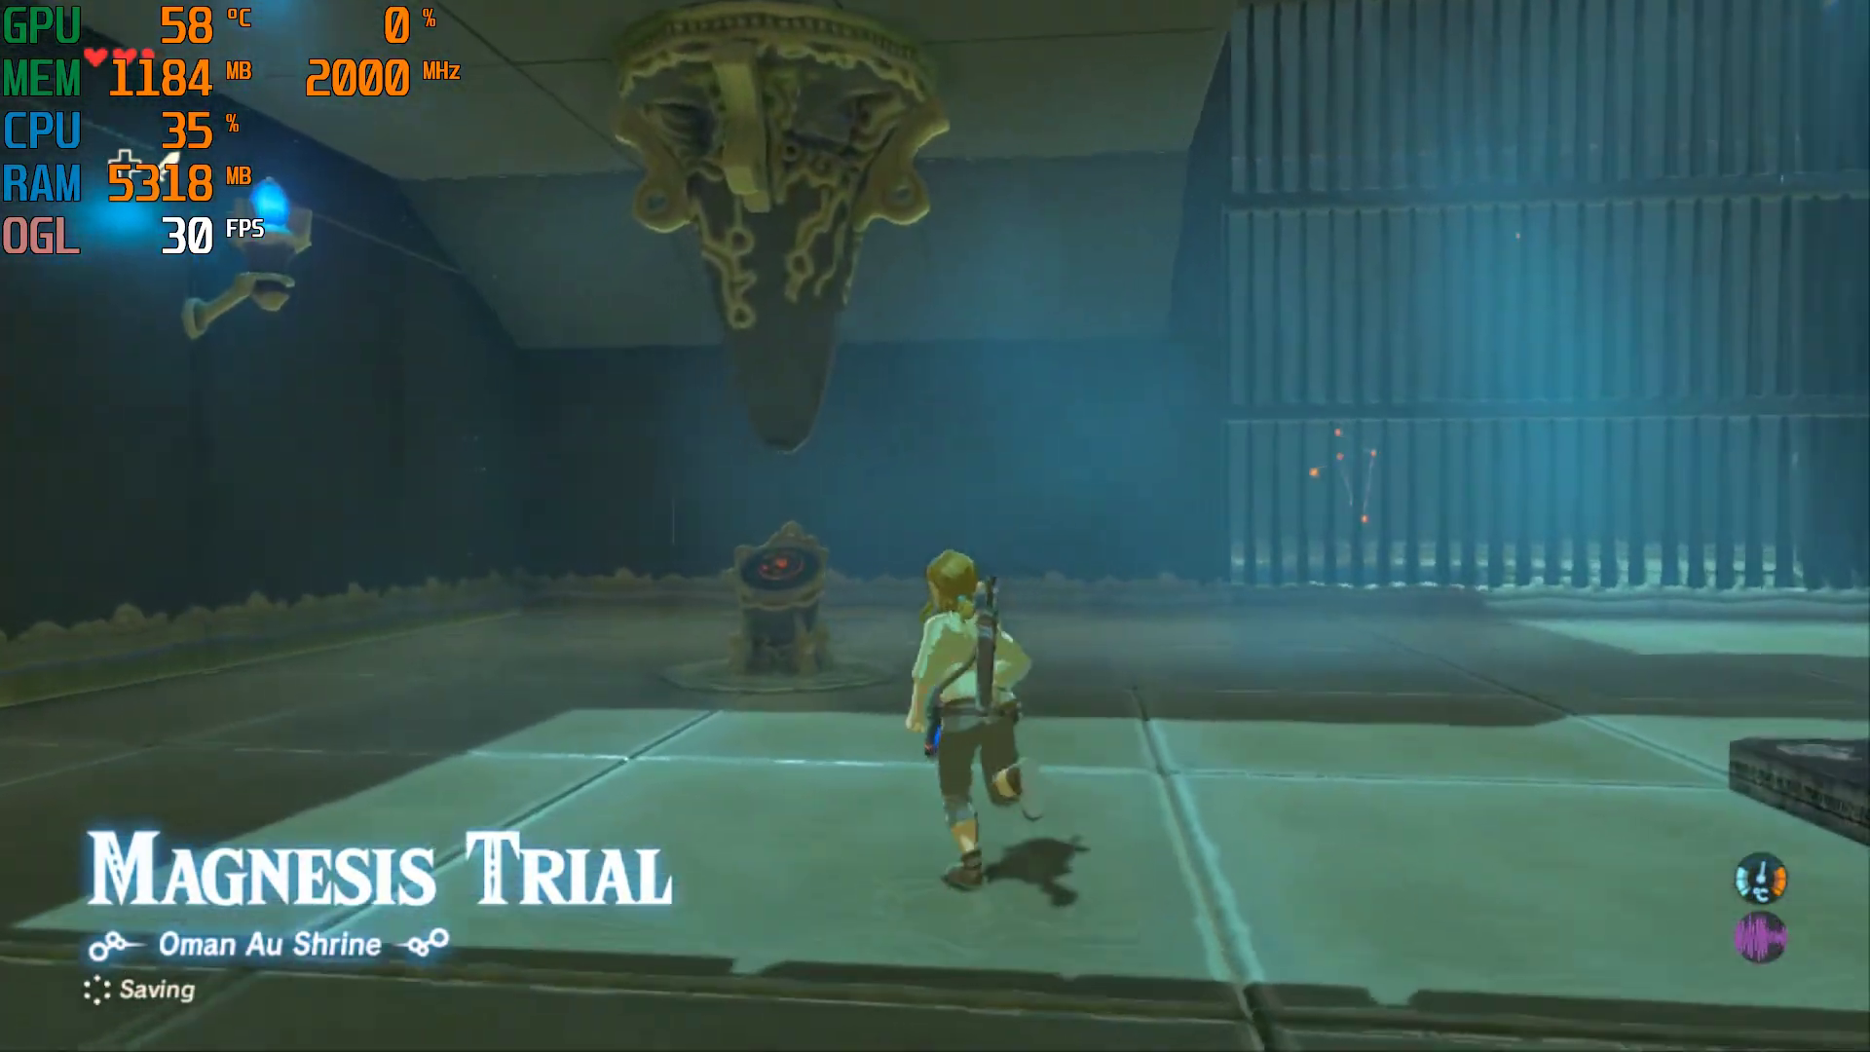
# Step: Take the Magnesis rune from the shrine pedestal and dismiss the rune screens
pyautogui.press('a')
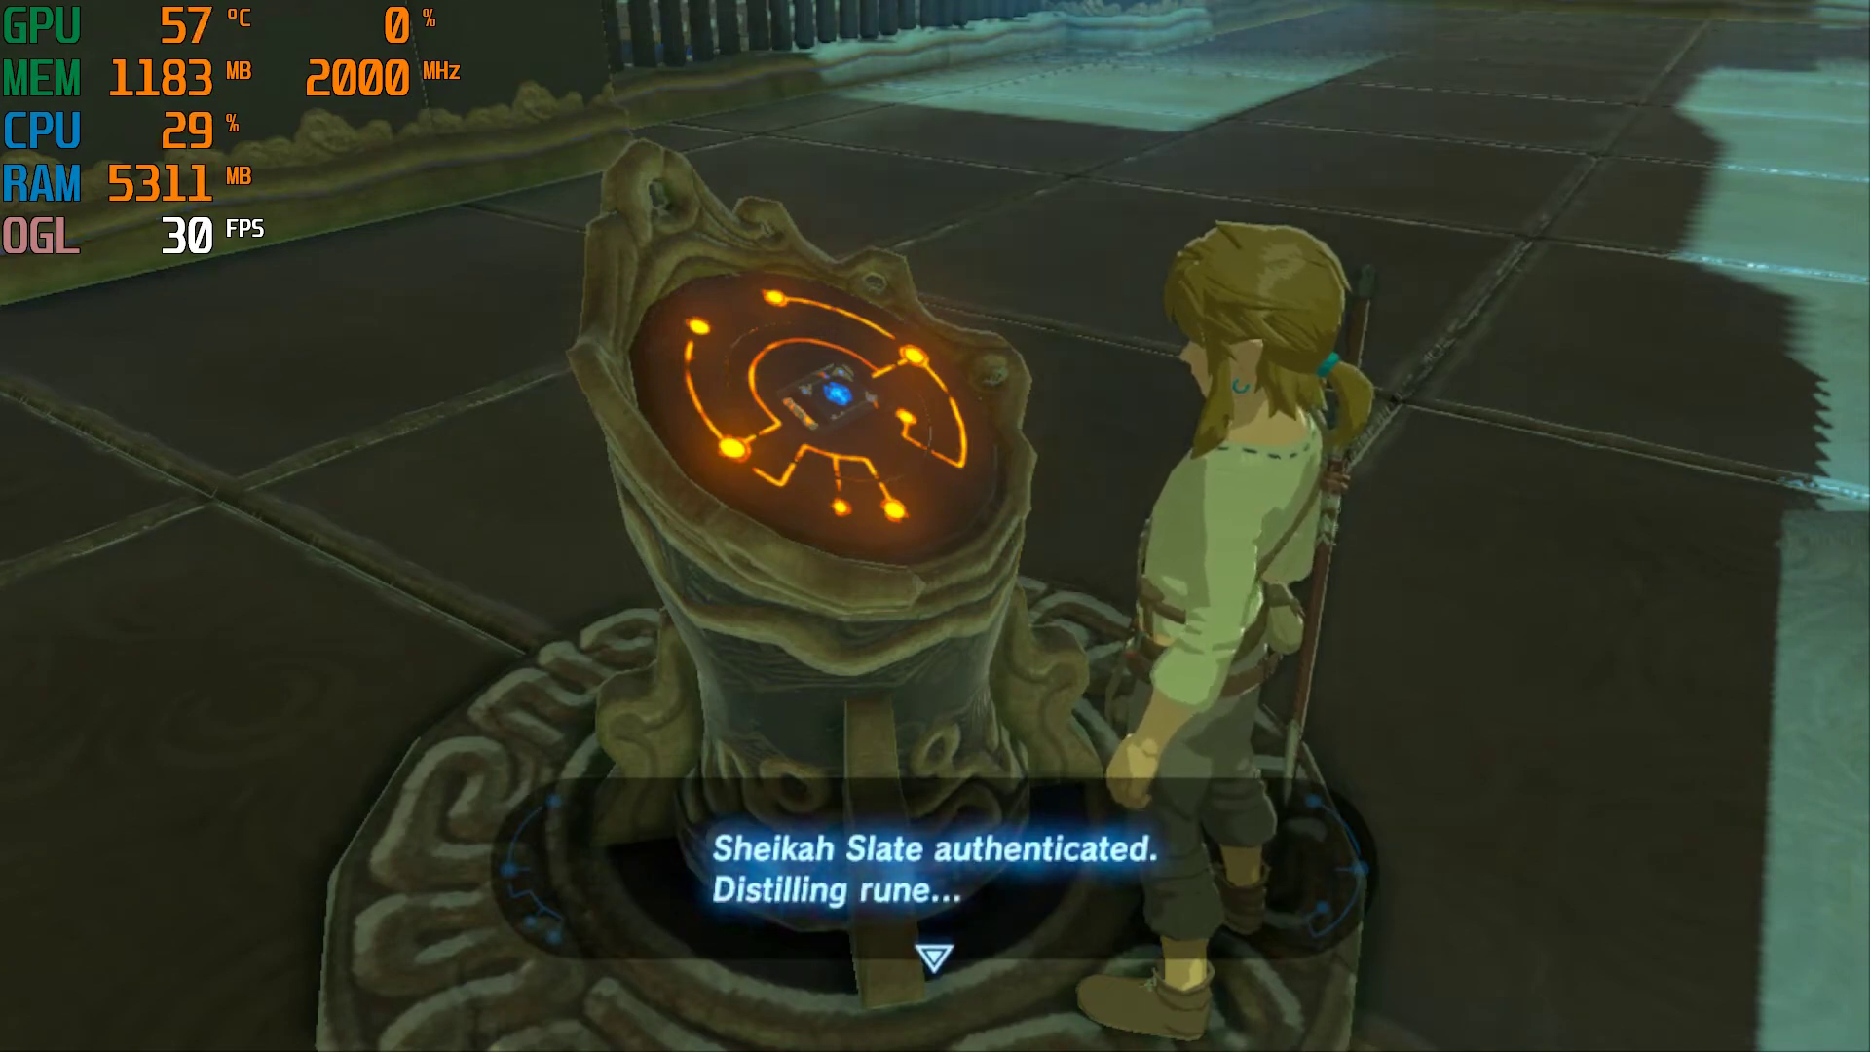
pyautogui.press('Return')
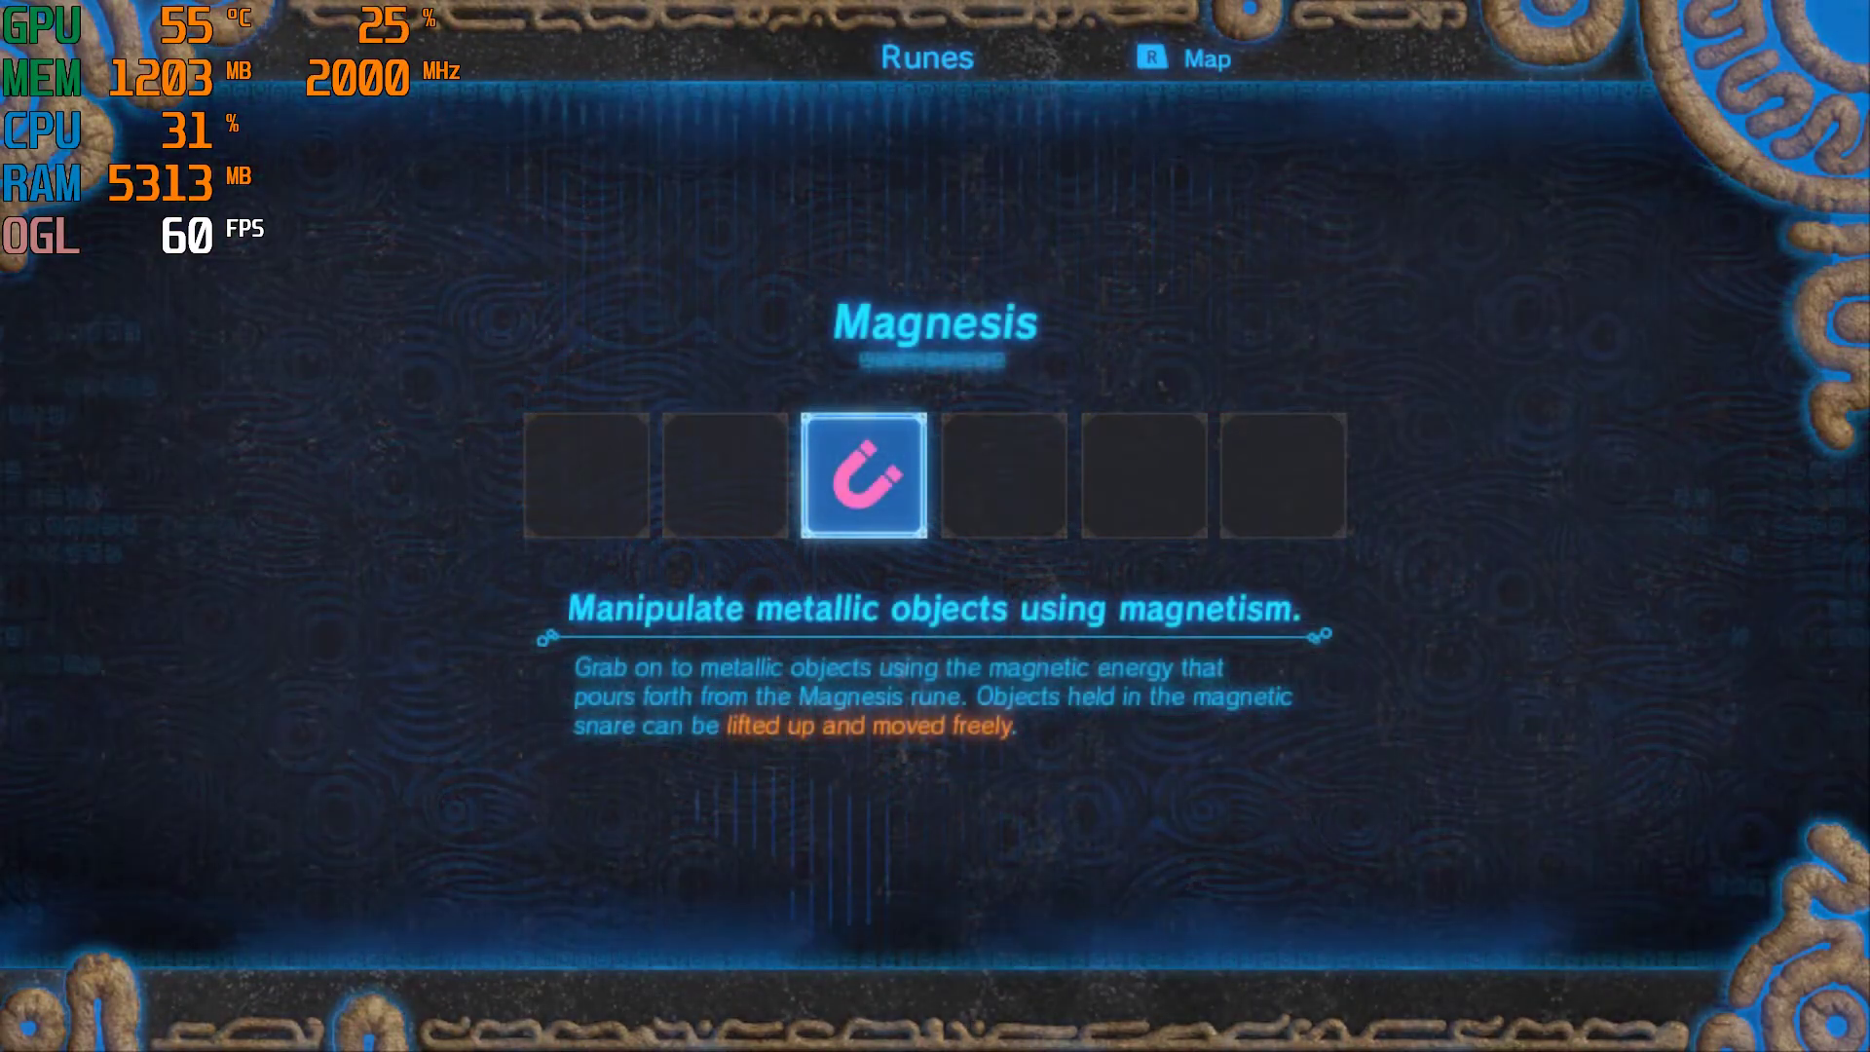
pyautogui.press('Return')
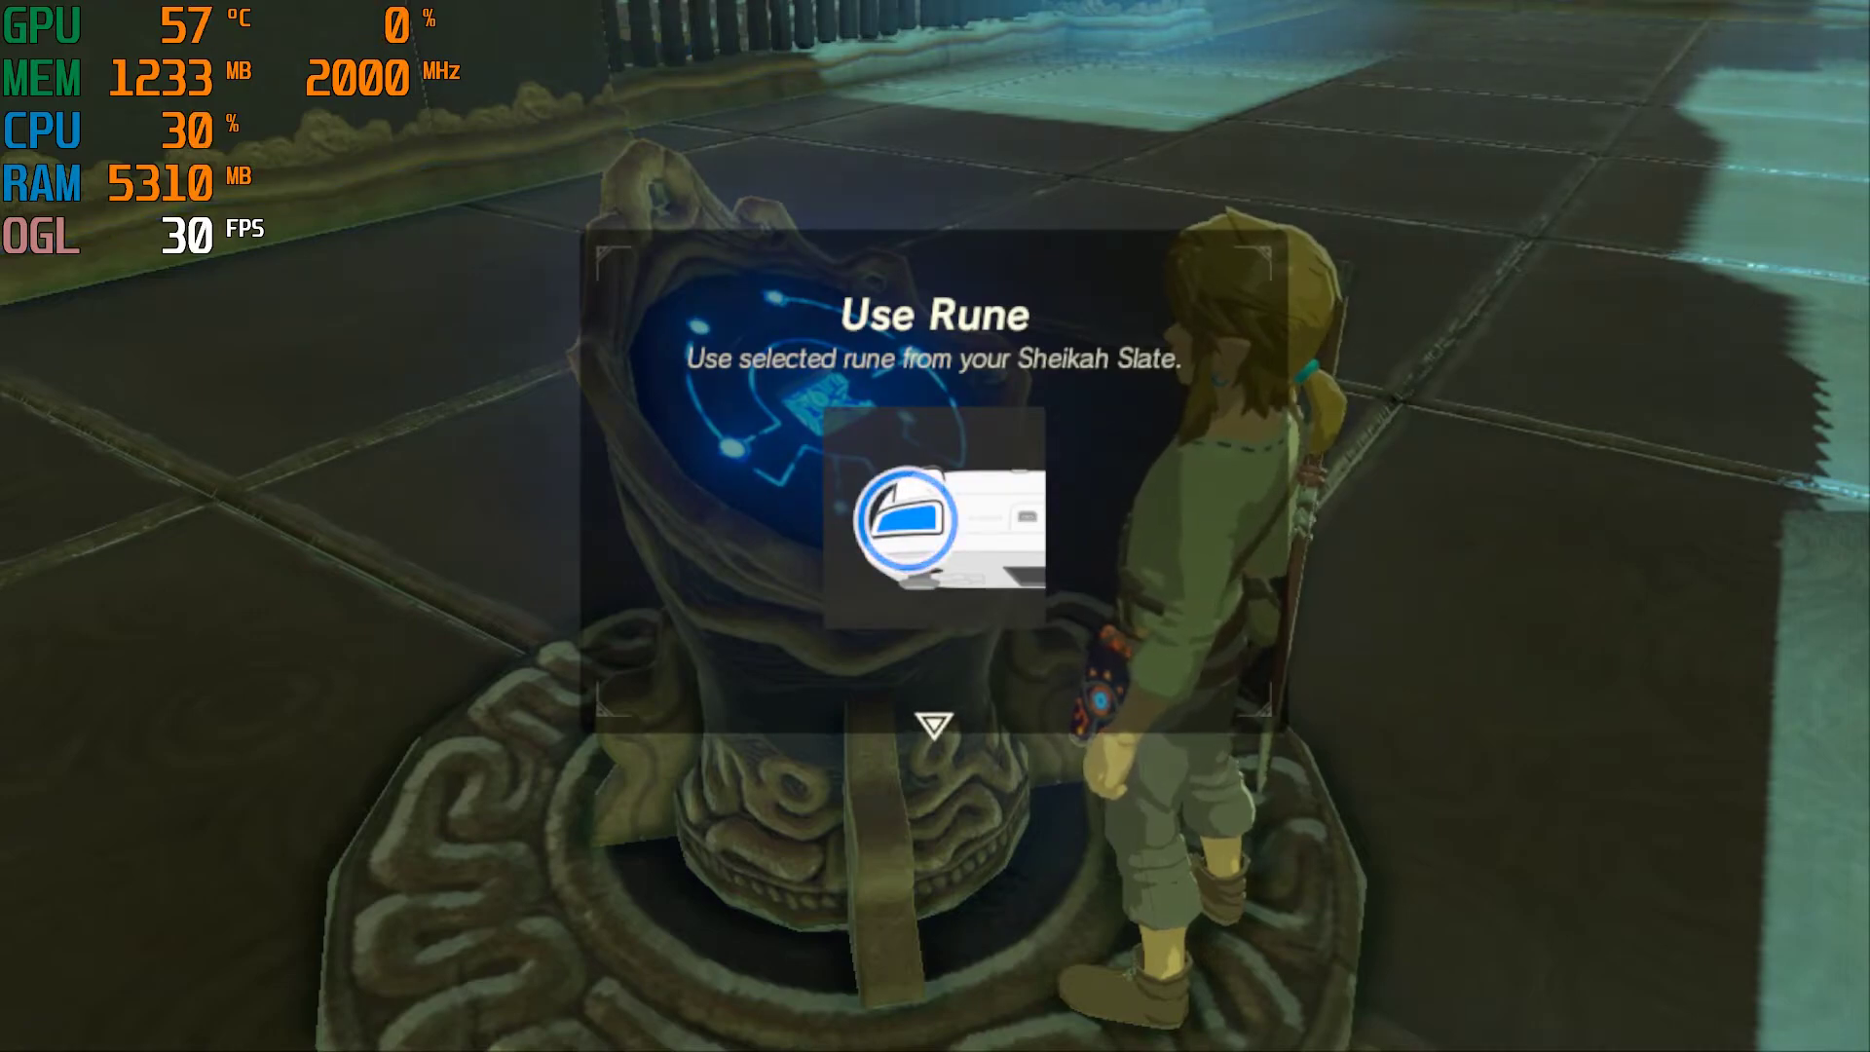
# Step: Dismiss the Use Rune tip and run Link past the barred gate and back
pyautogui.press('Return')
pyautogui.press('w')
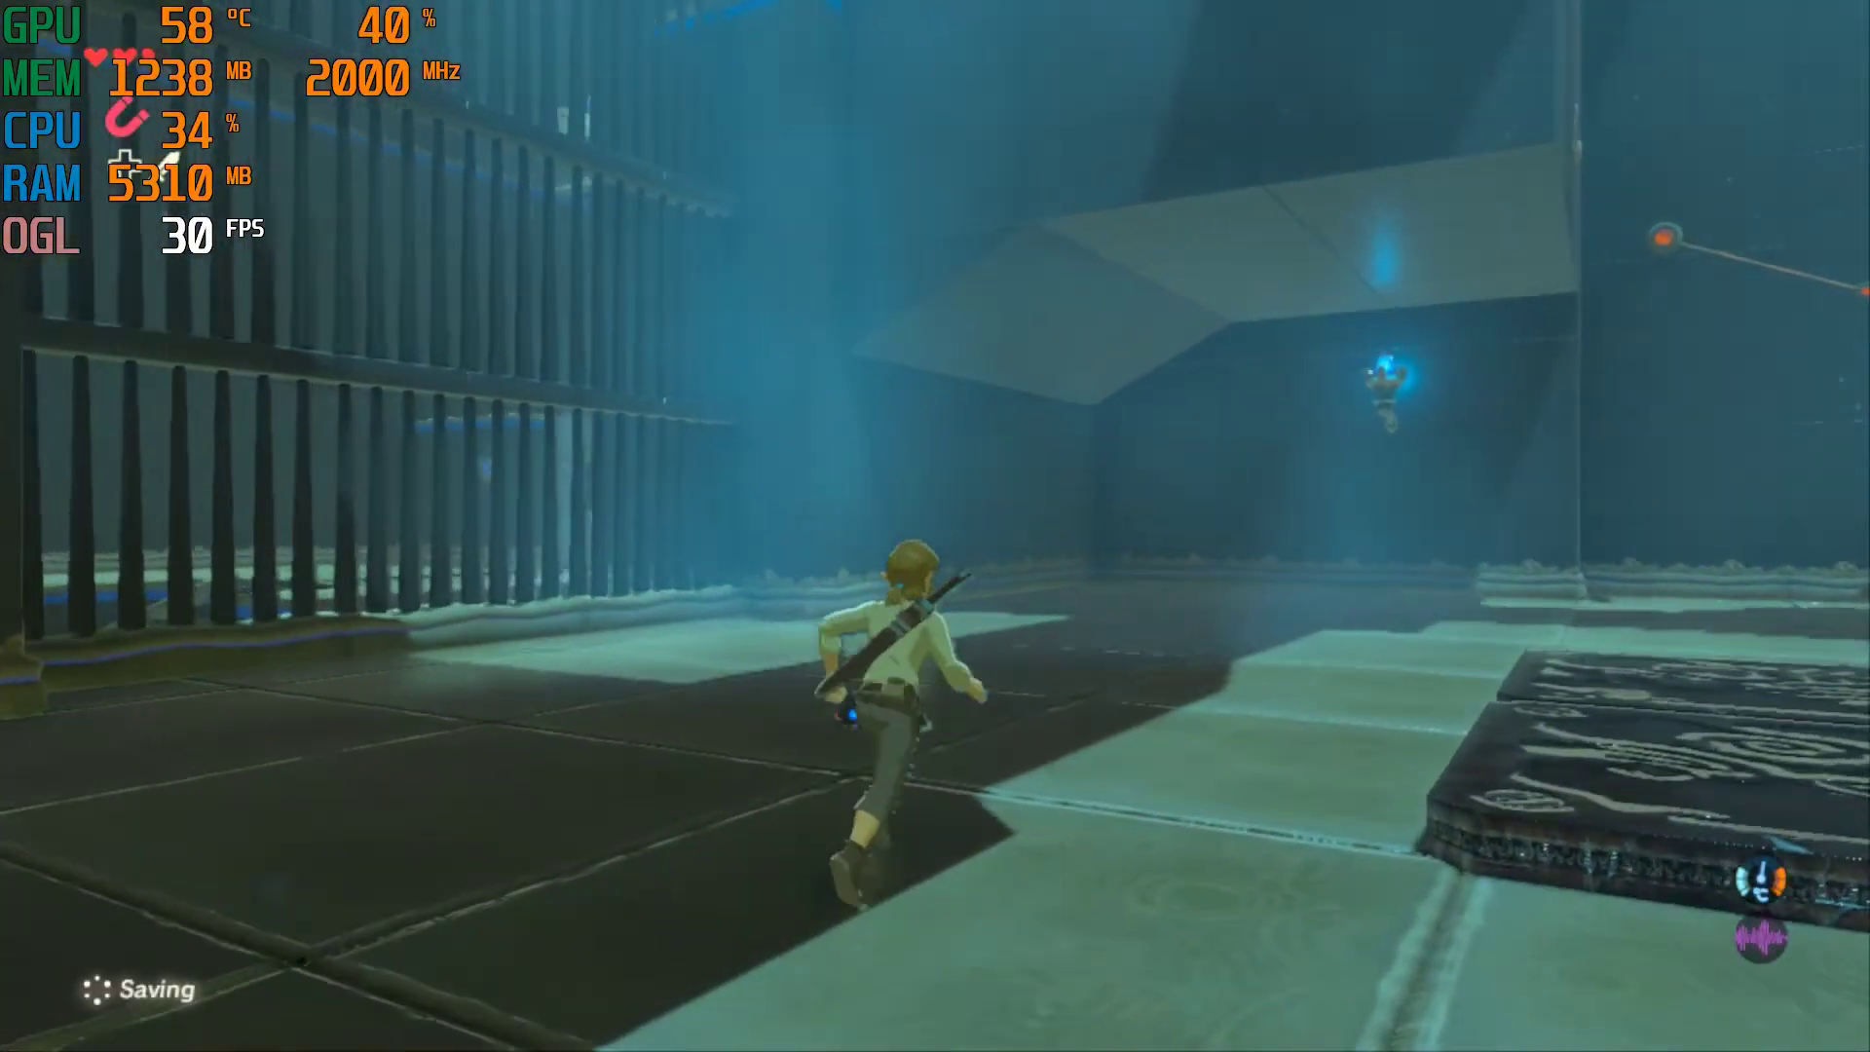
pyautogui.press('a')
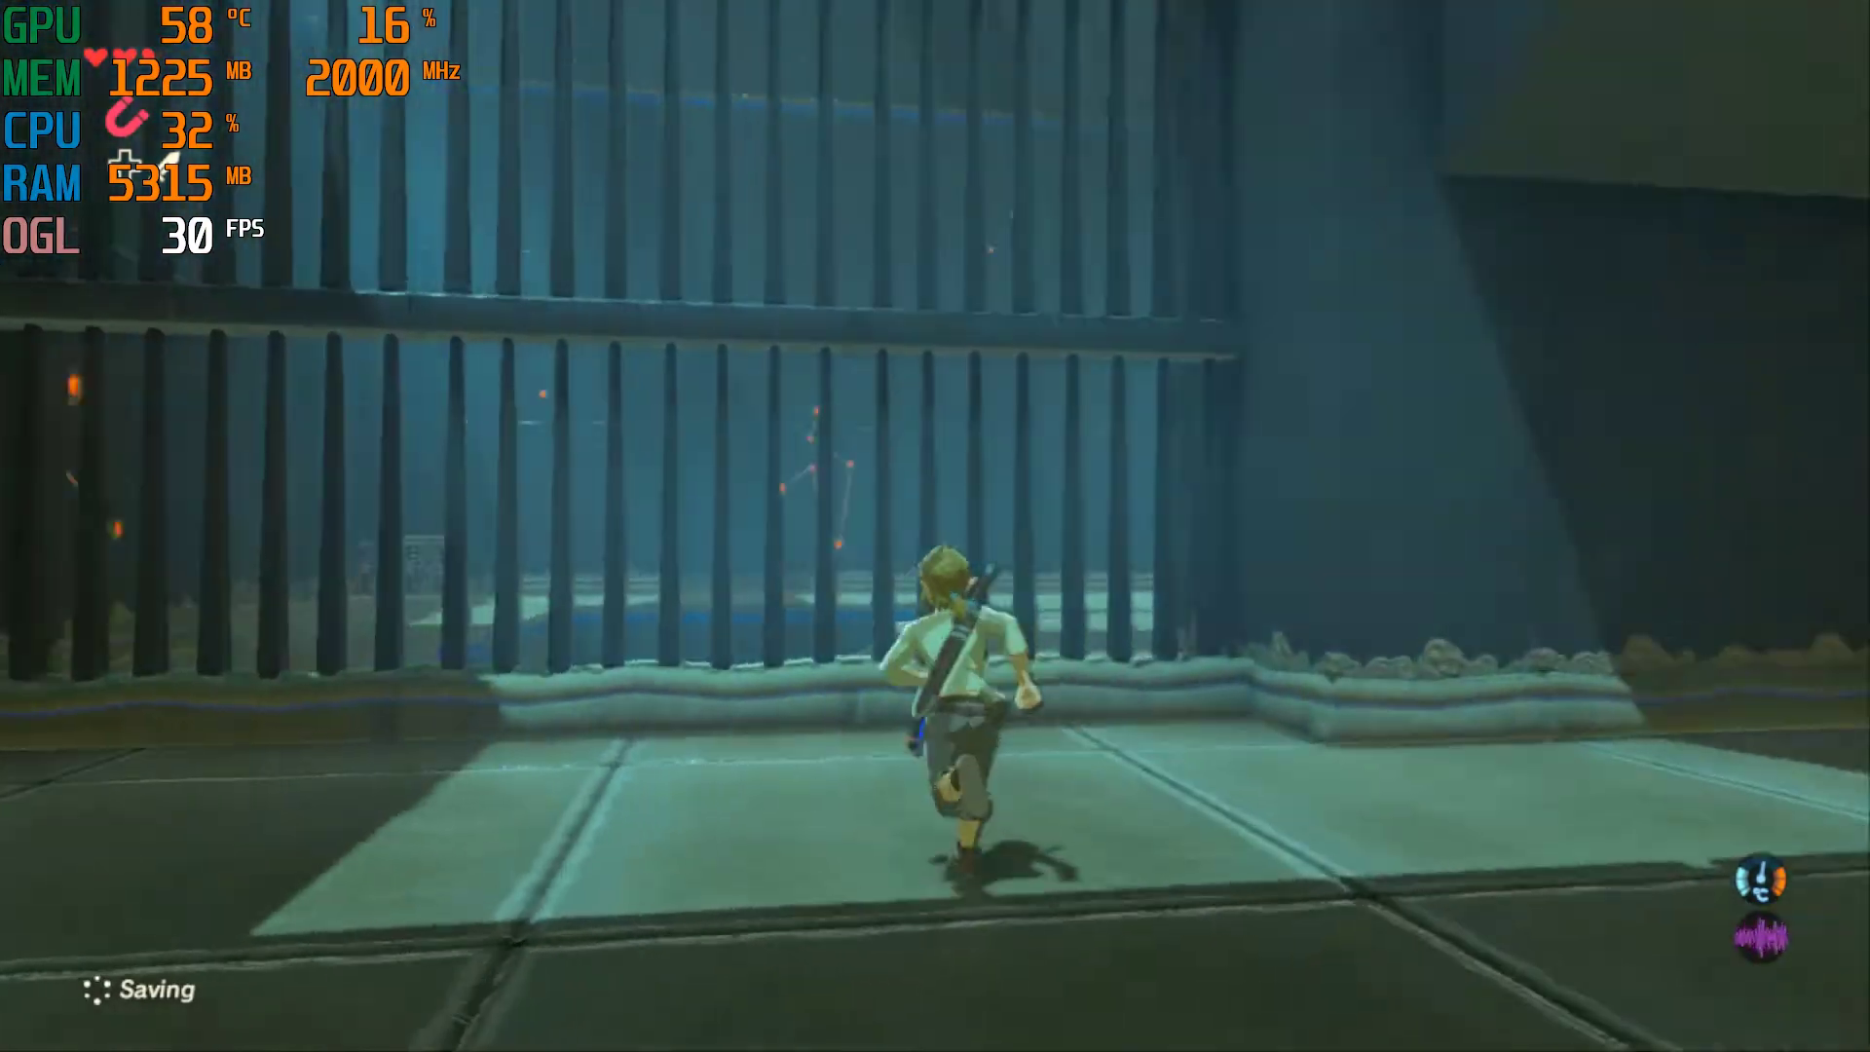
pyautogui.press('space')
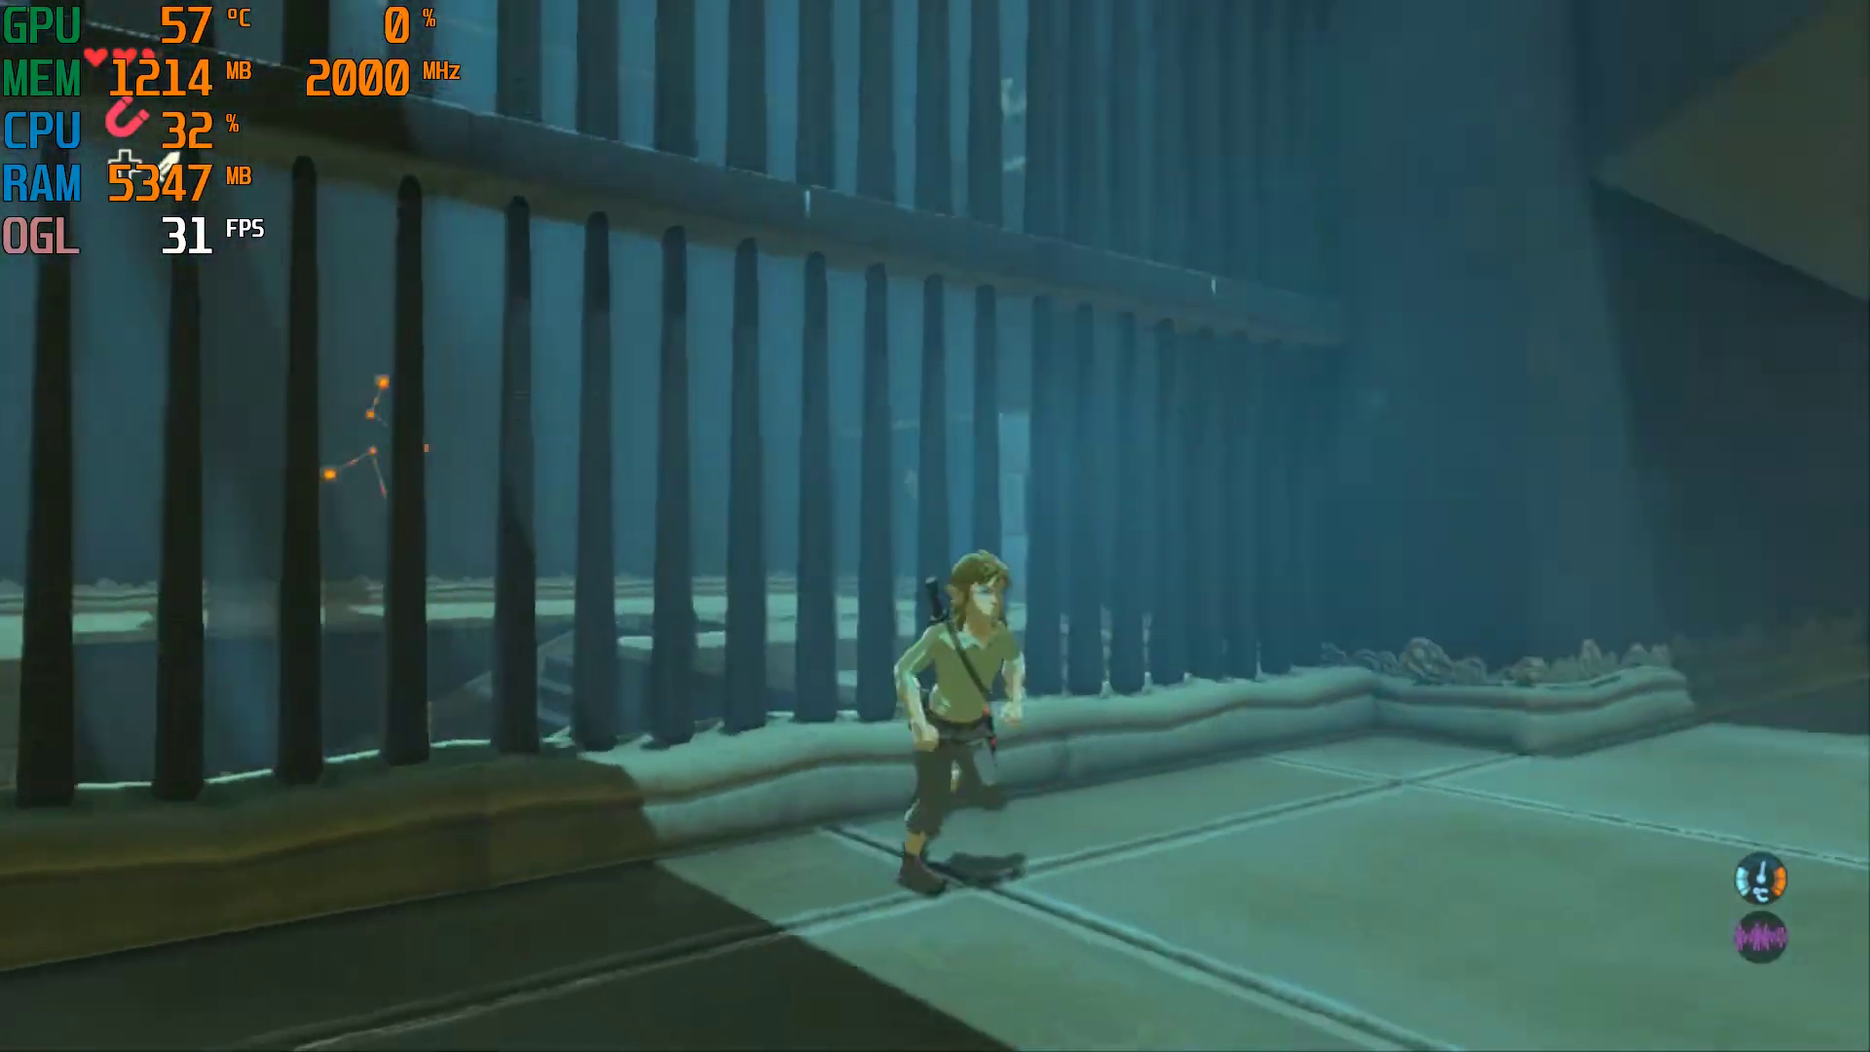
pyautogui.press('e')
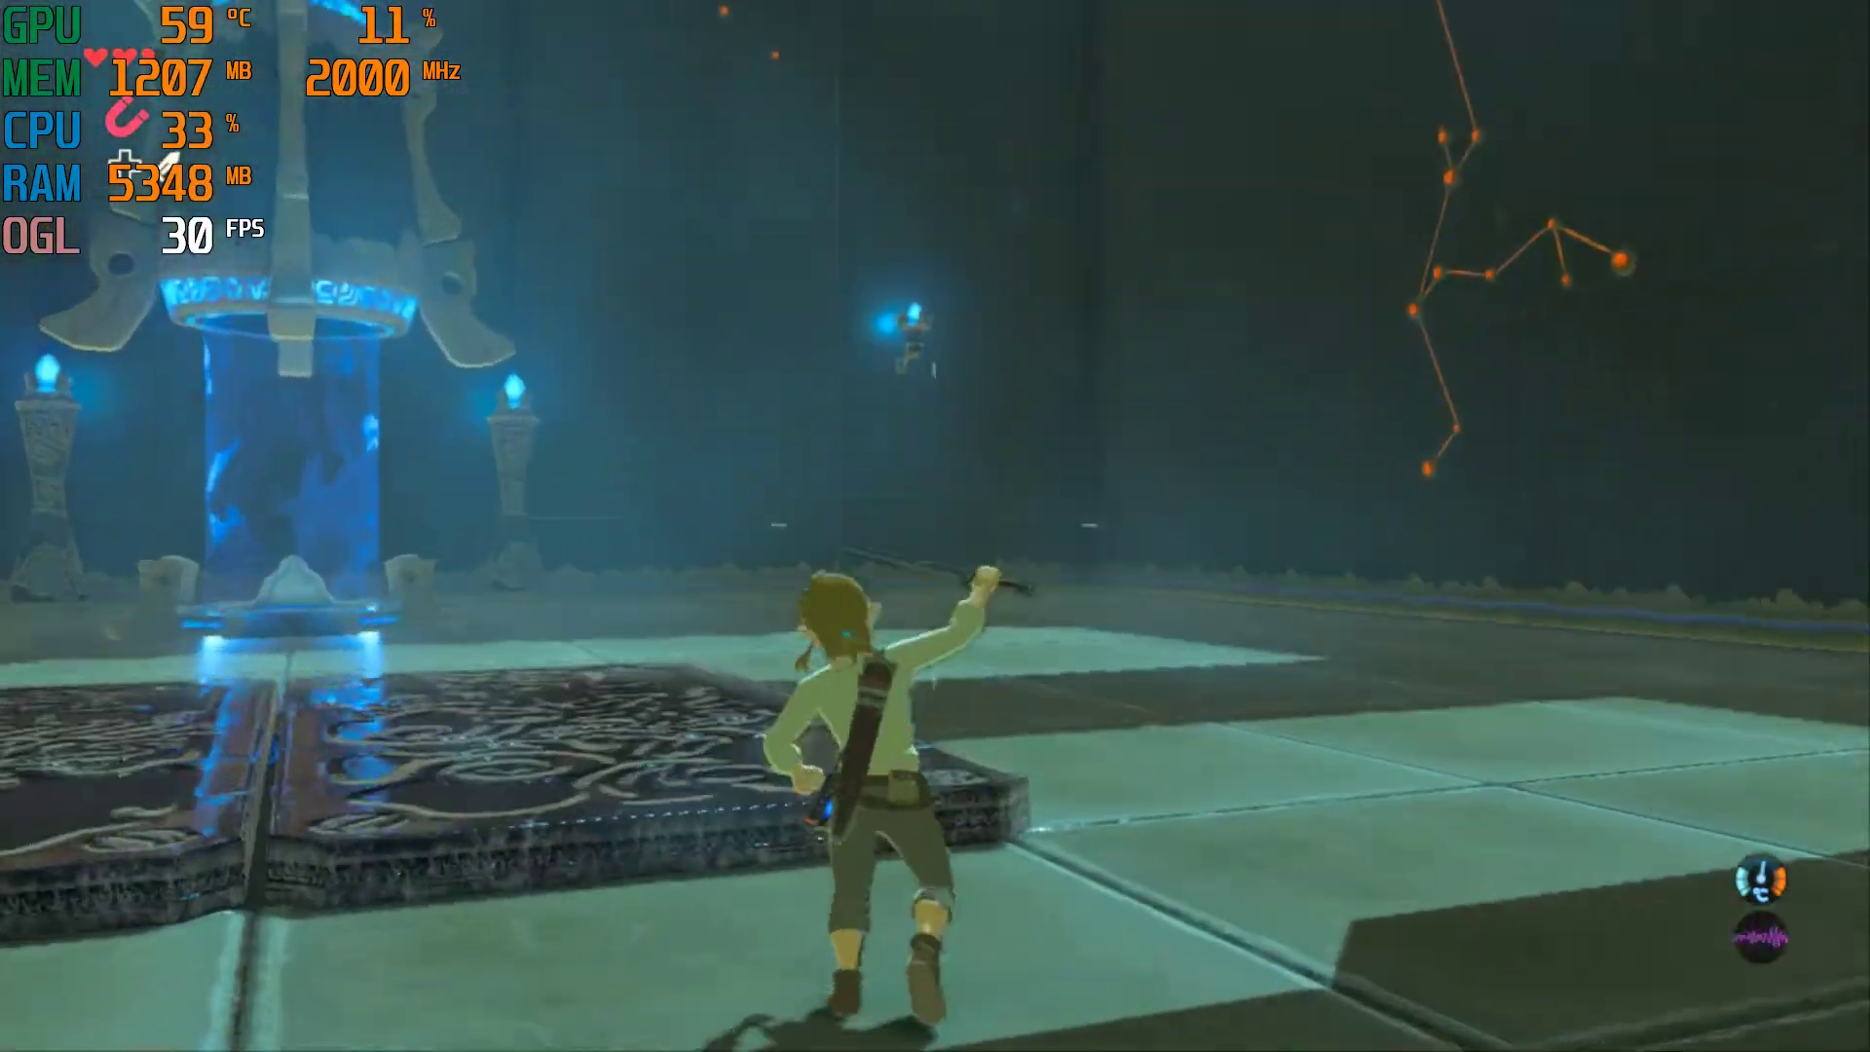
pyautogui.press('a')
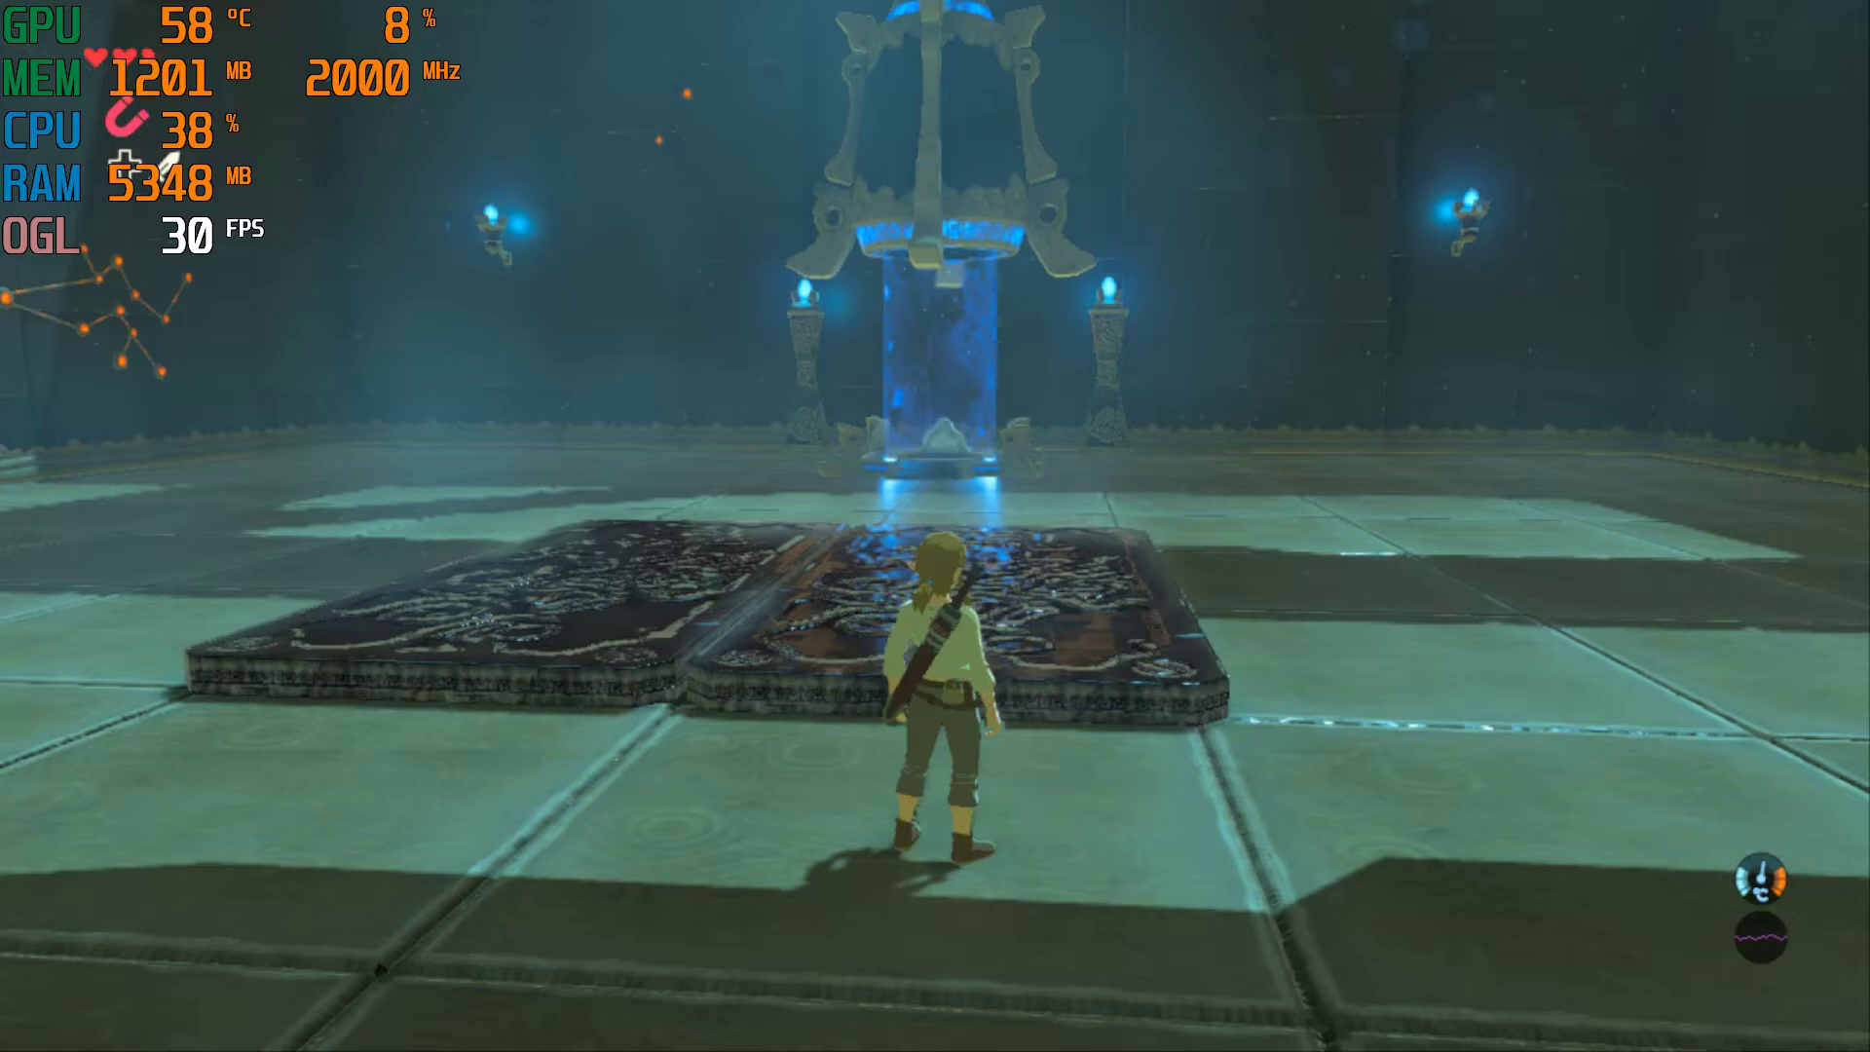
# Step: Lift the nearer metal slab with Magnesis, circle the camera, and release it
pyautogui.press('q')
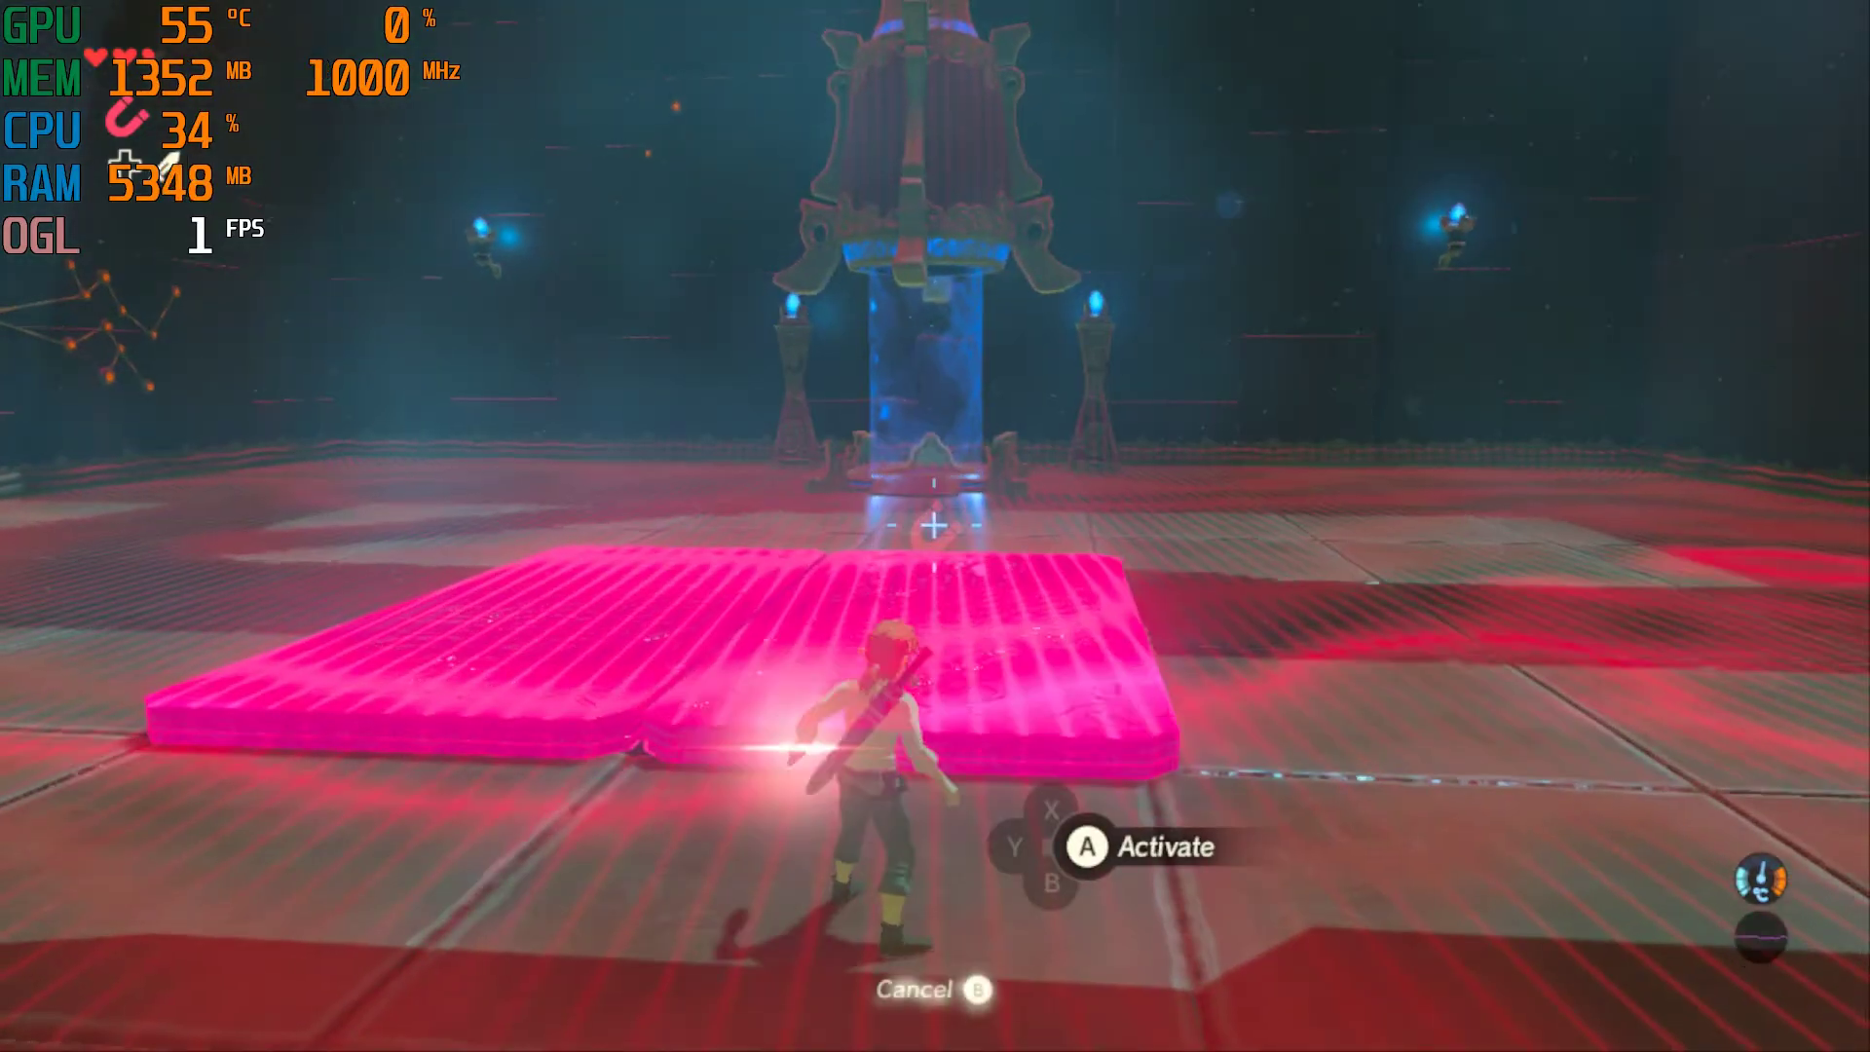
pyautogui.press('w')
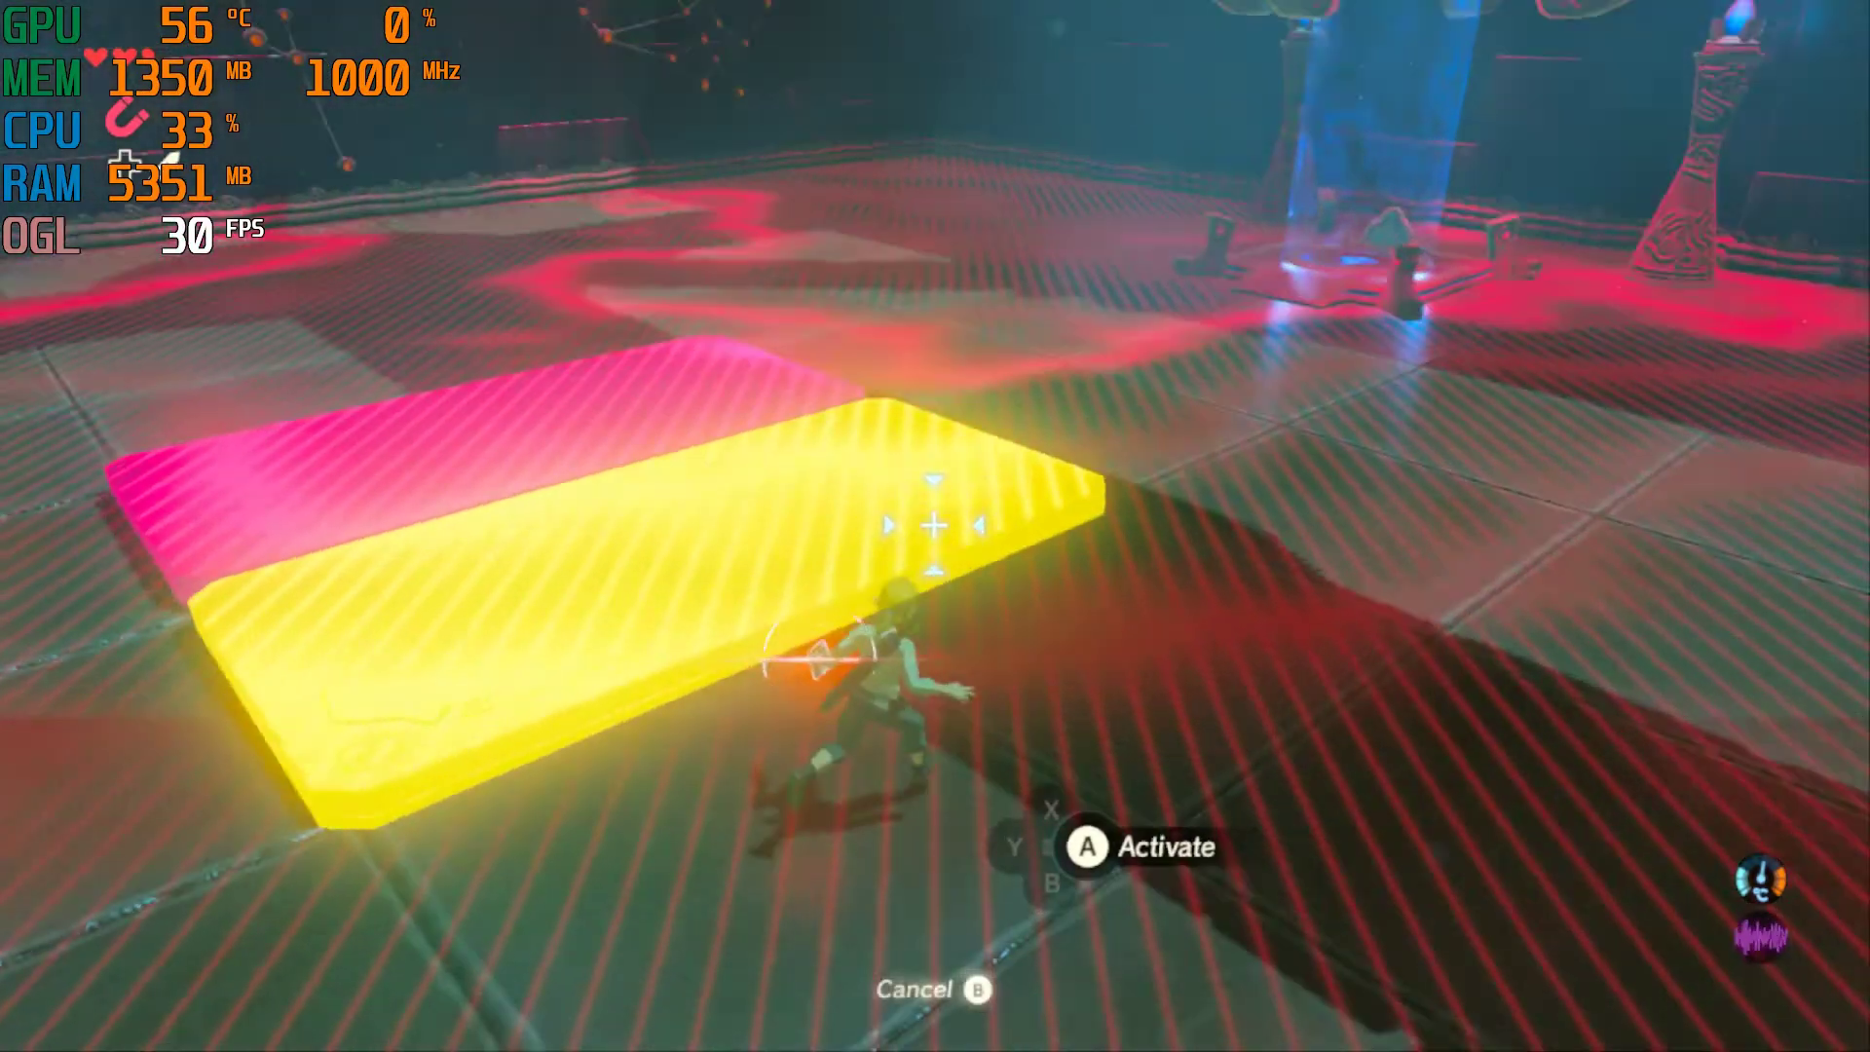
pyautogui.press('w')
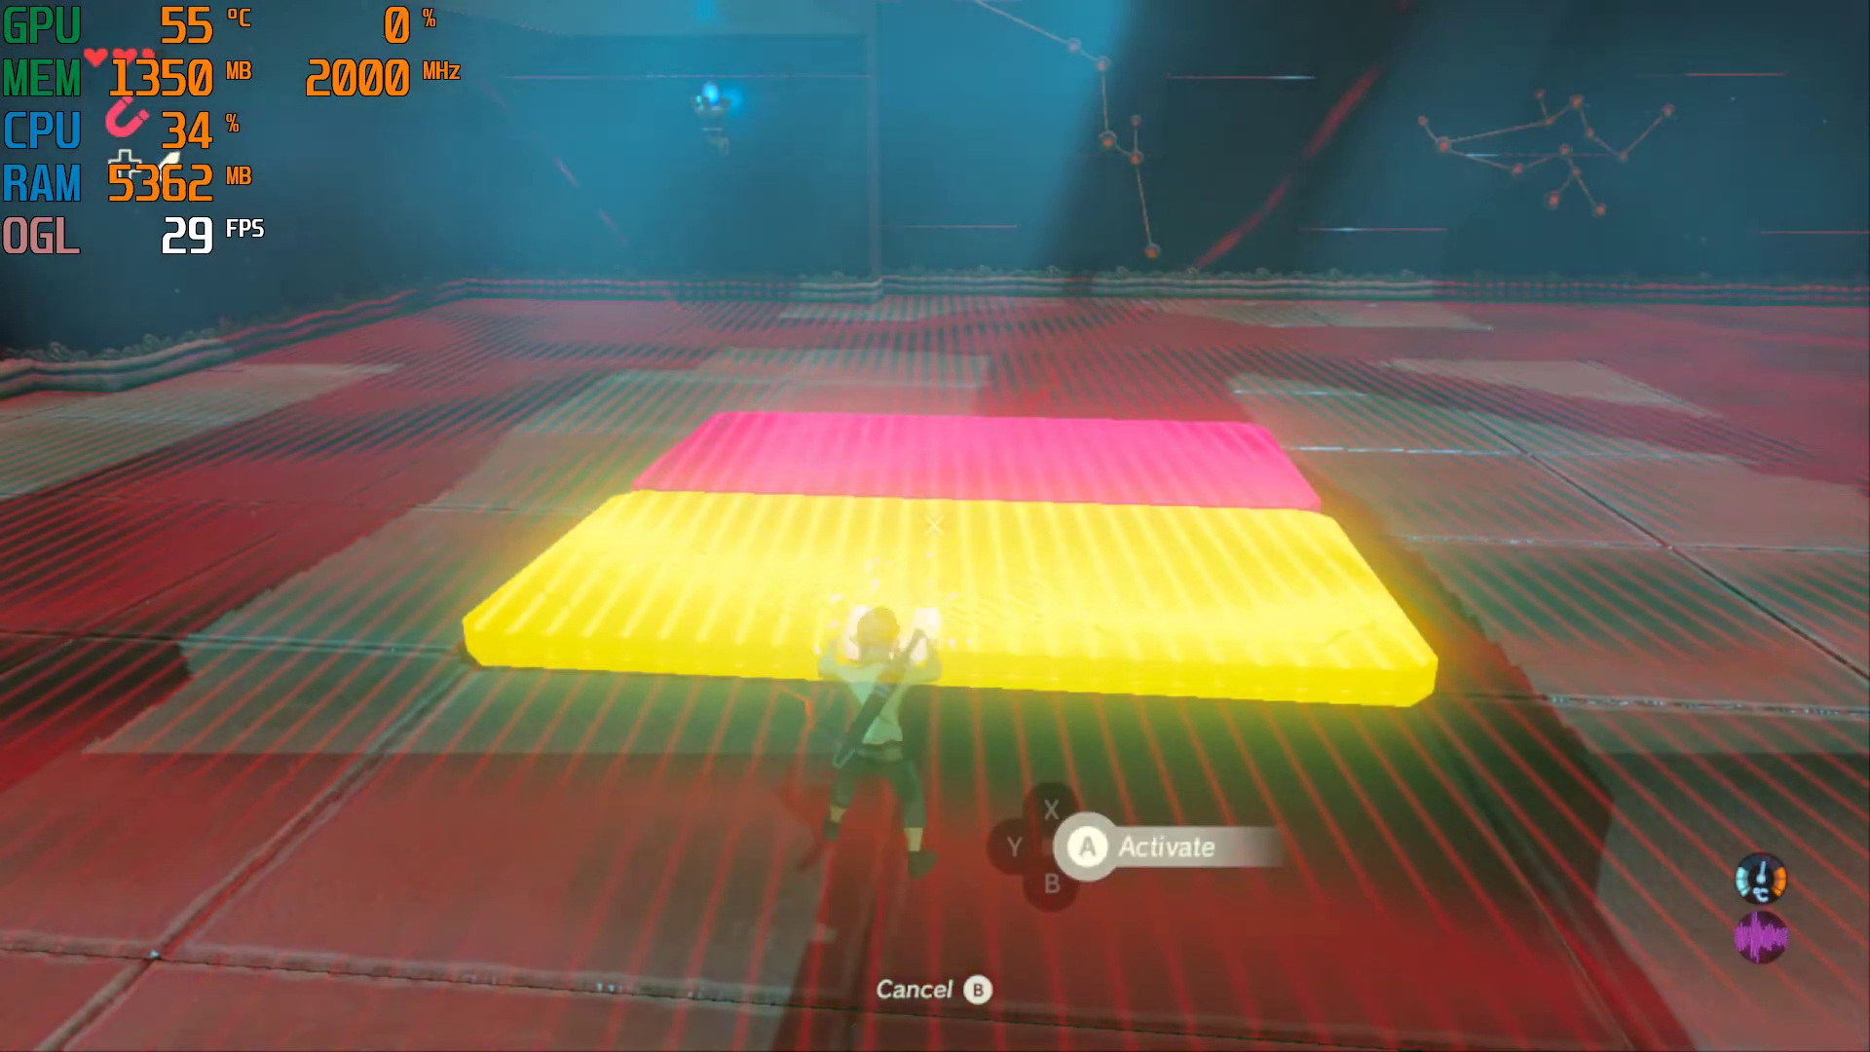
pyautogui.press('e')
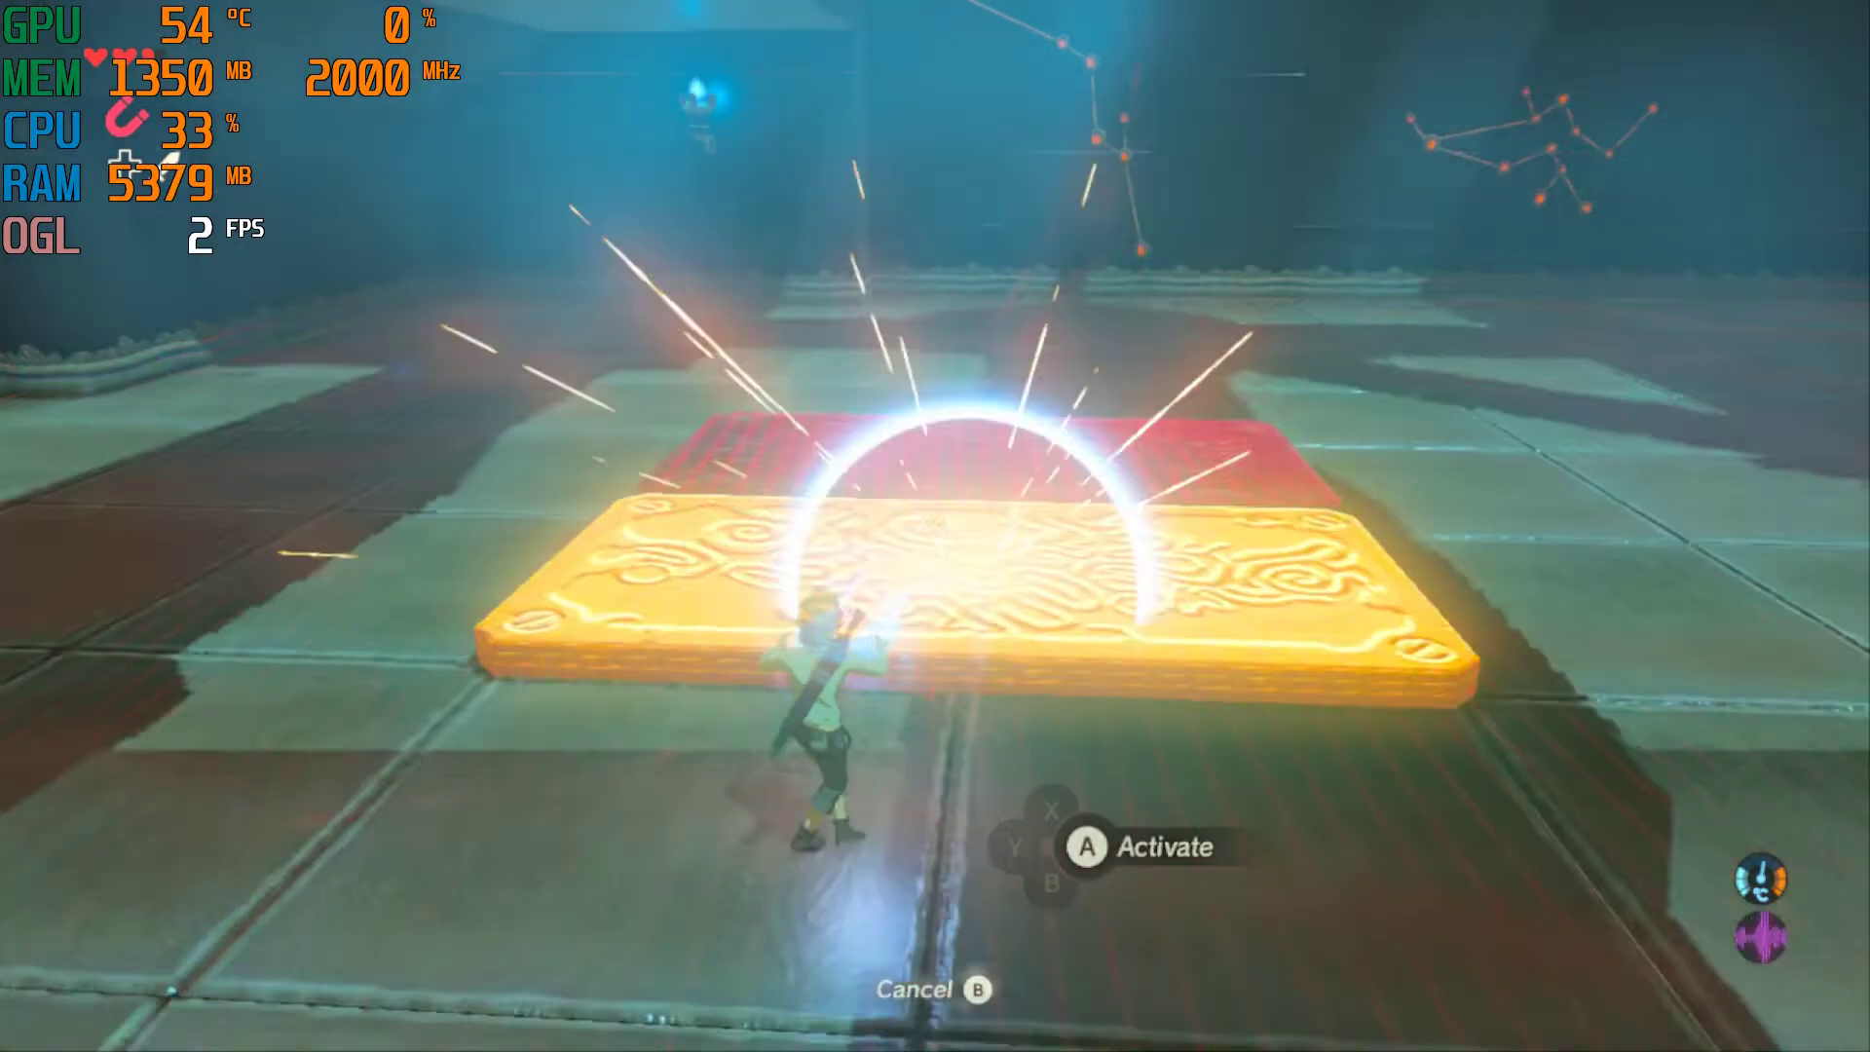
pyautogui.press('Left')
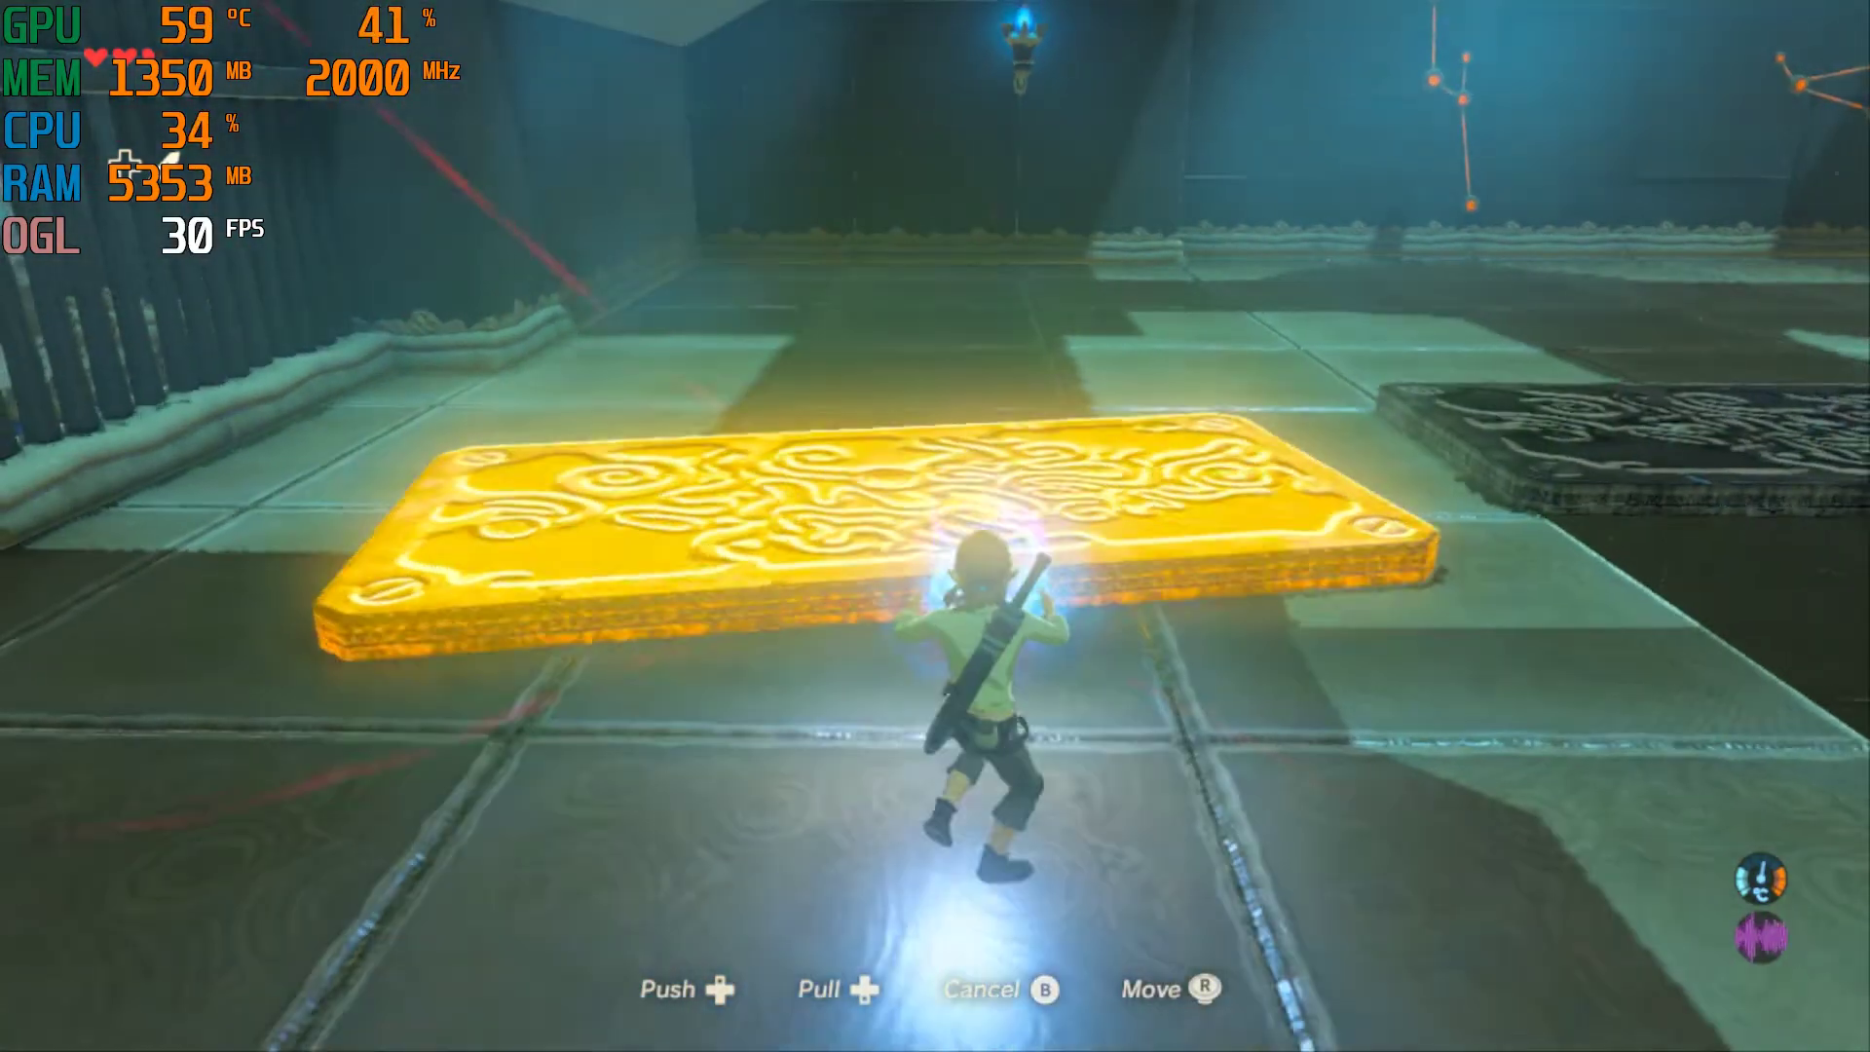
pyautogui.press('Left')
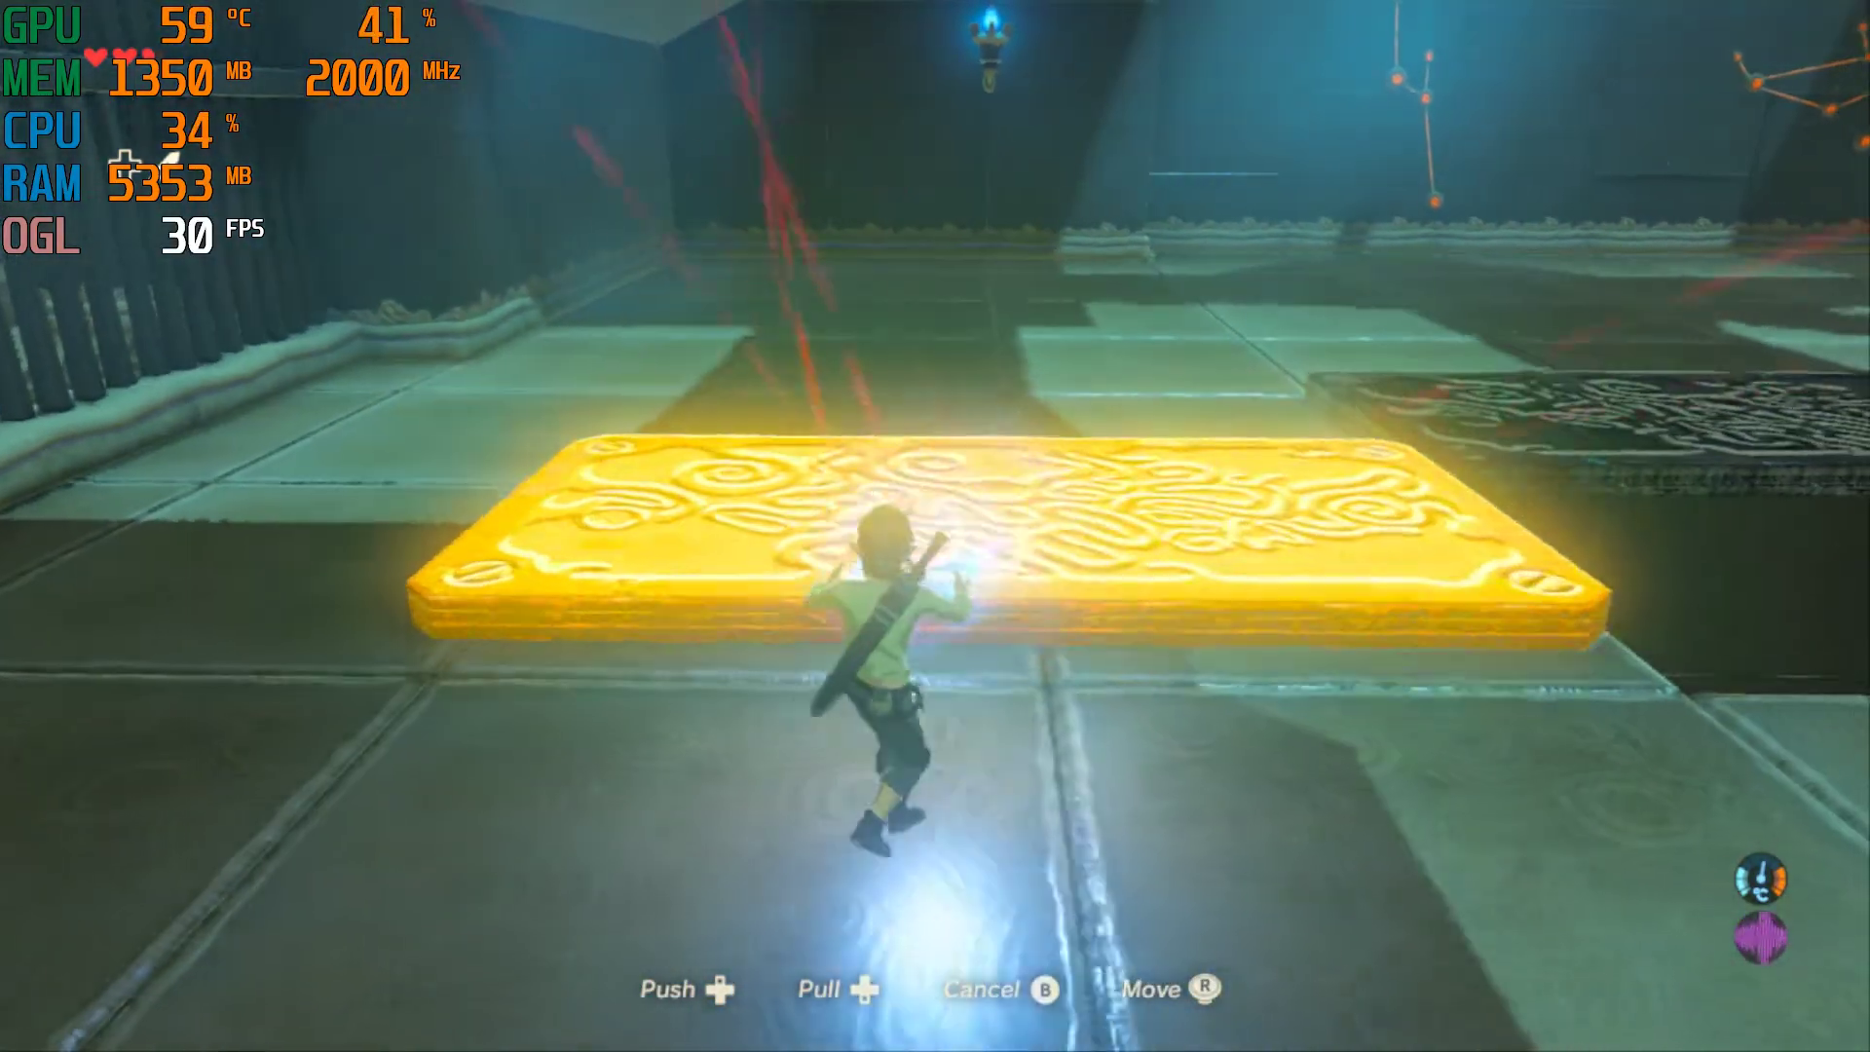
pyautogui.press('q')
# Step: Lift the slab near the pit with Magnesis, swing it toward the blue pedestal, and release it
pyautogui.press('w')
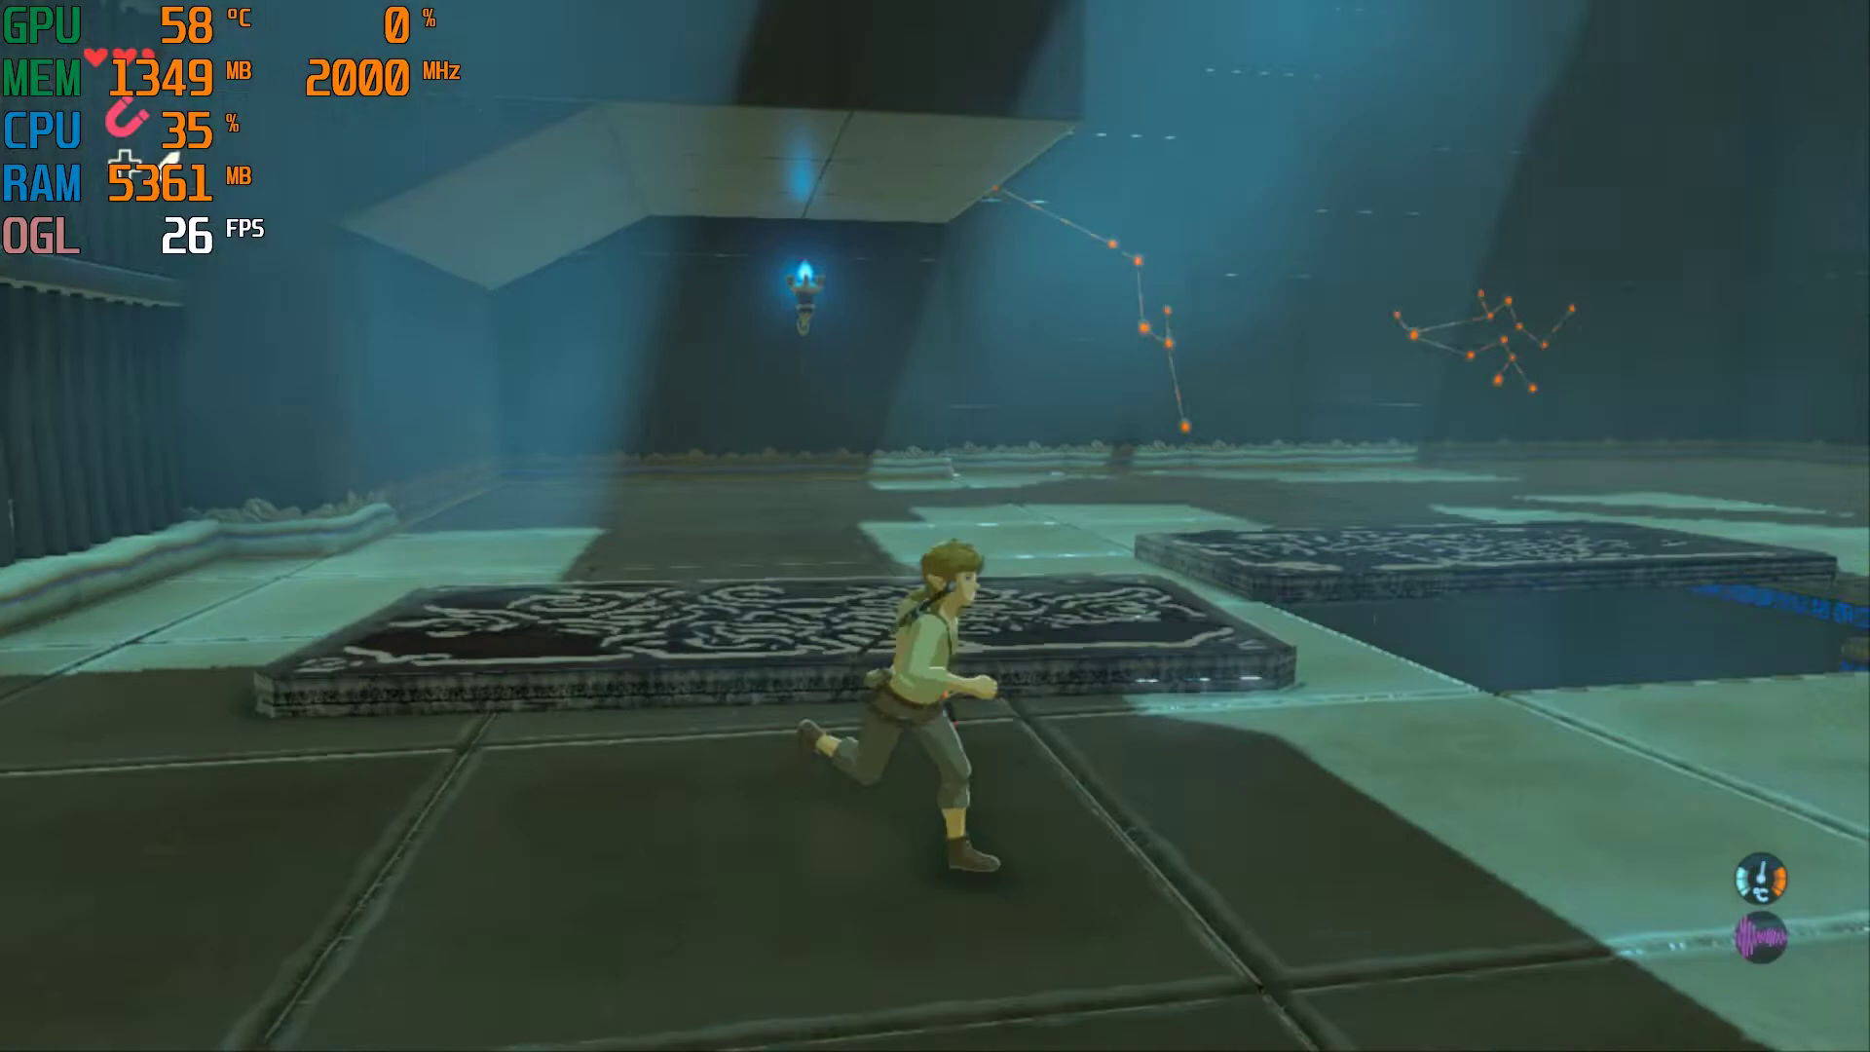
pyautogui.press('w')
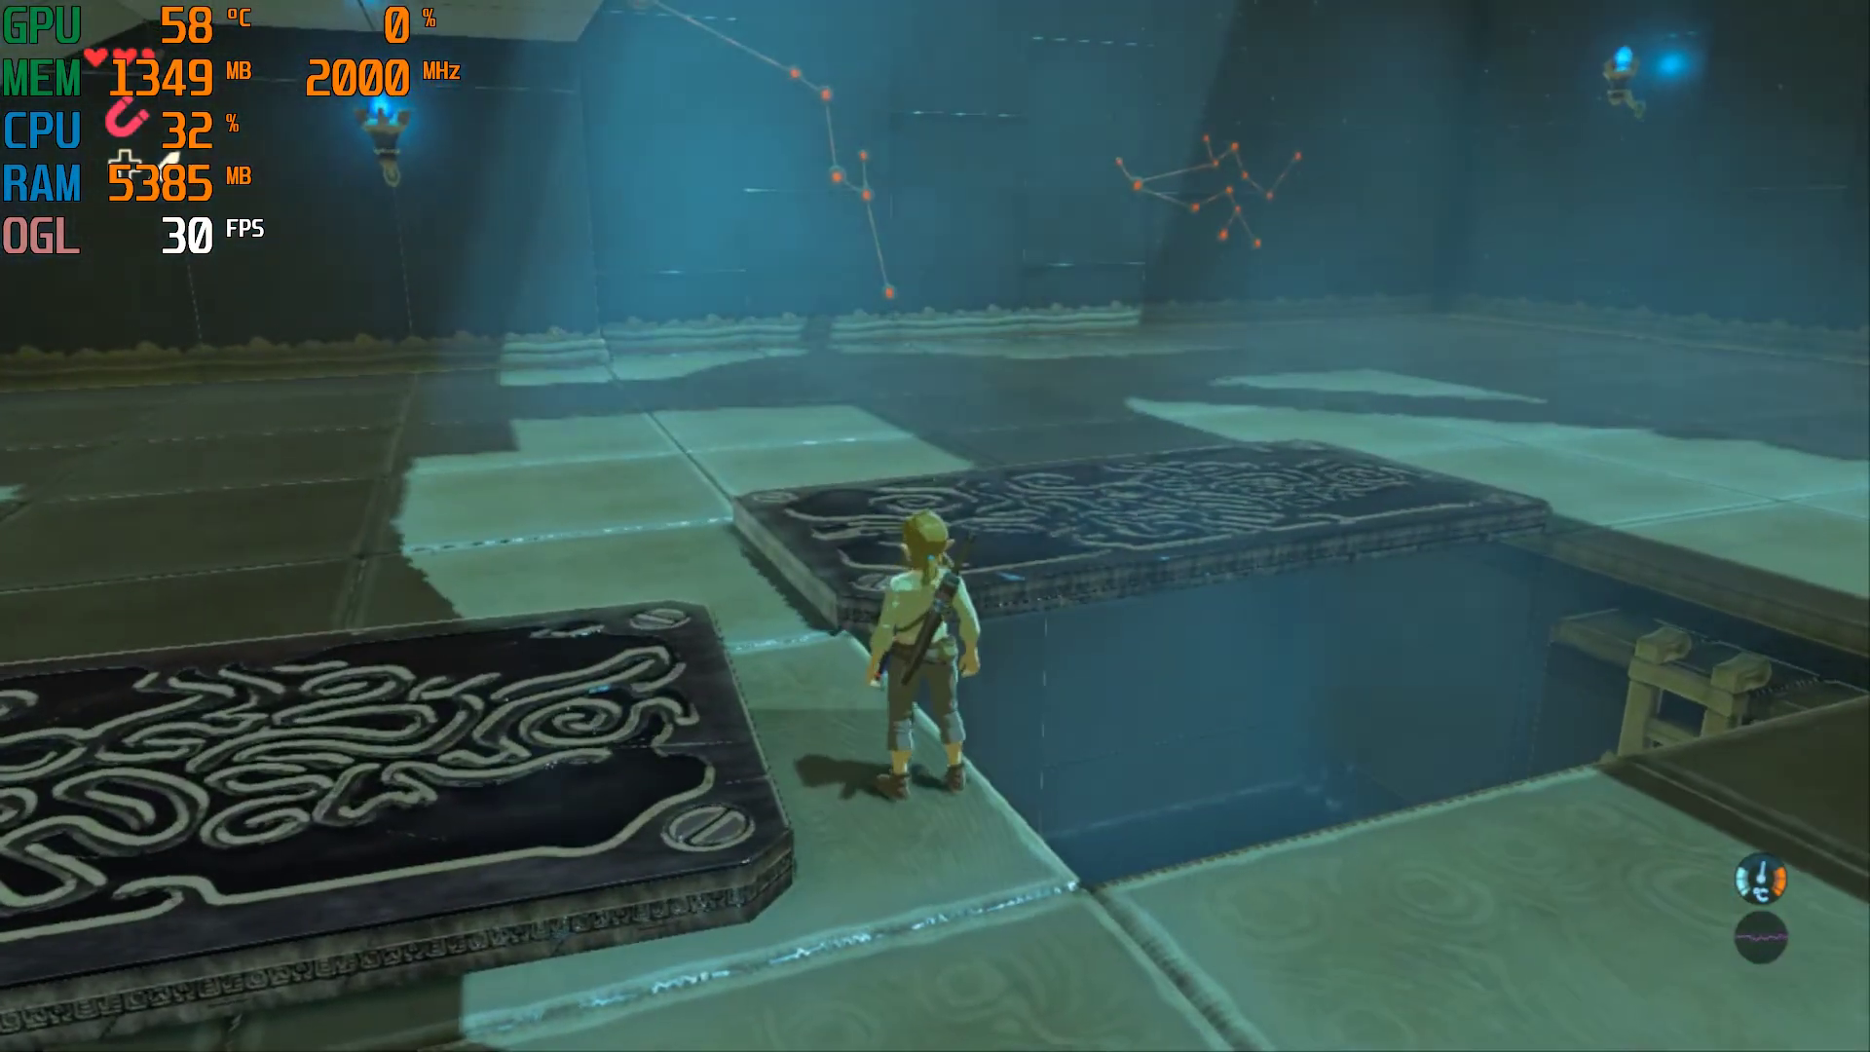
pyautogui.press('q')
pyautogui.press('x')
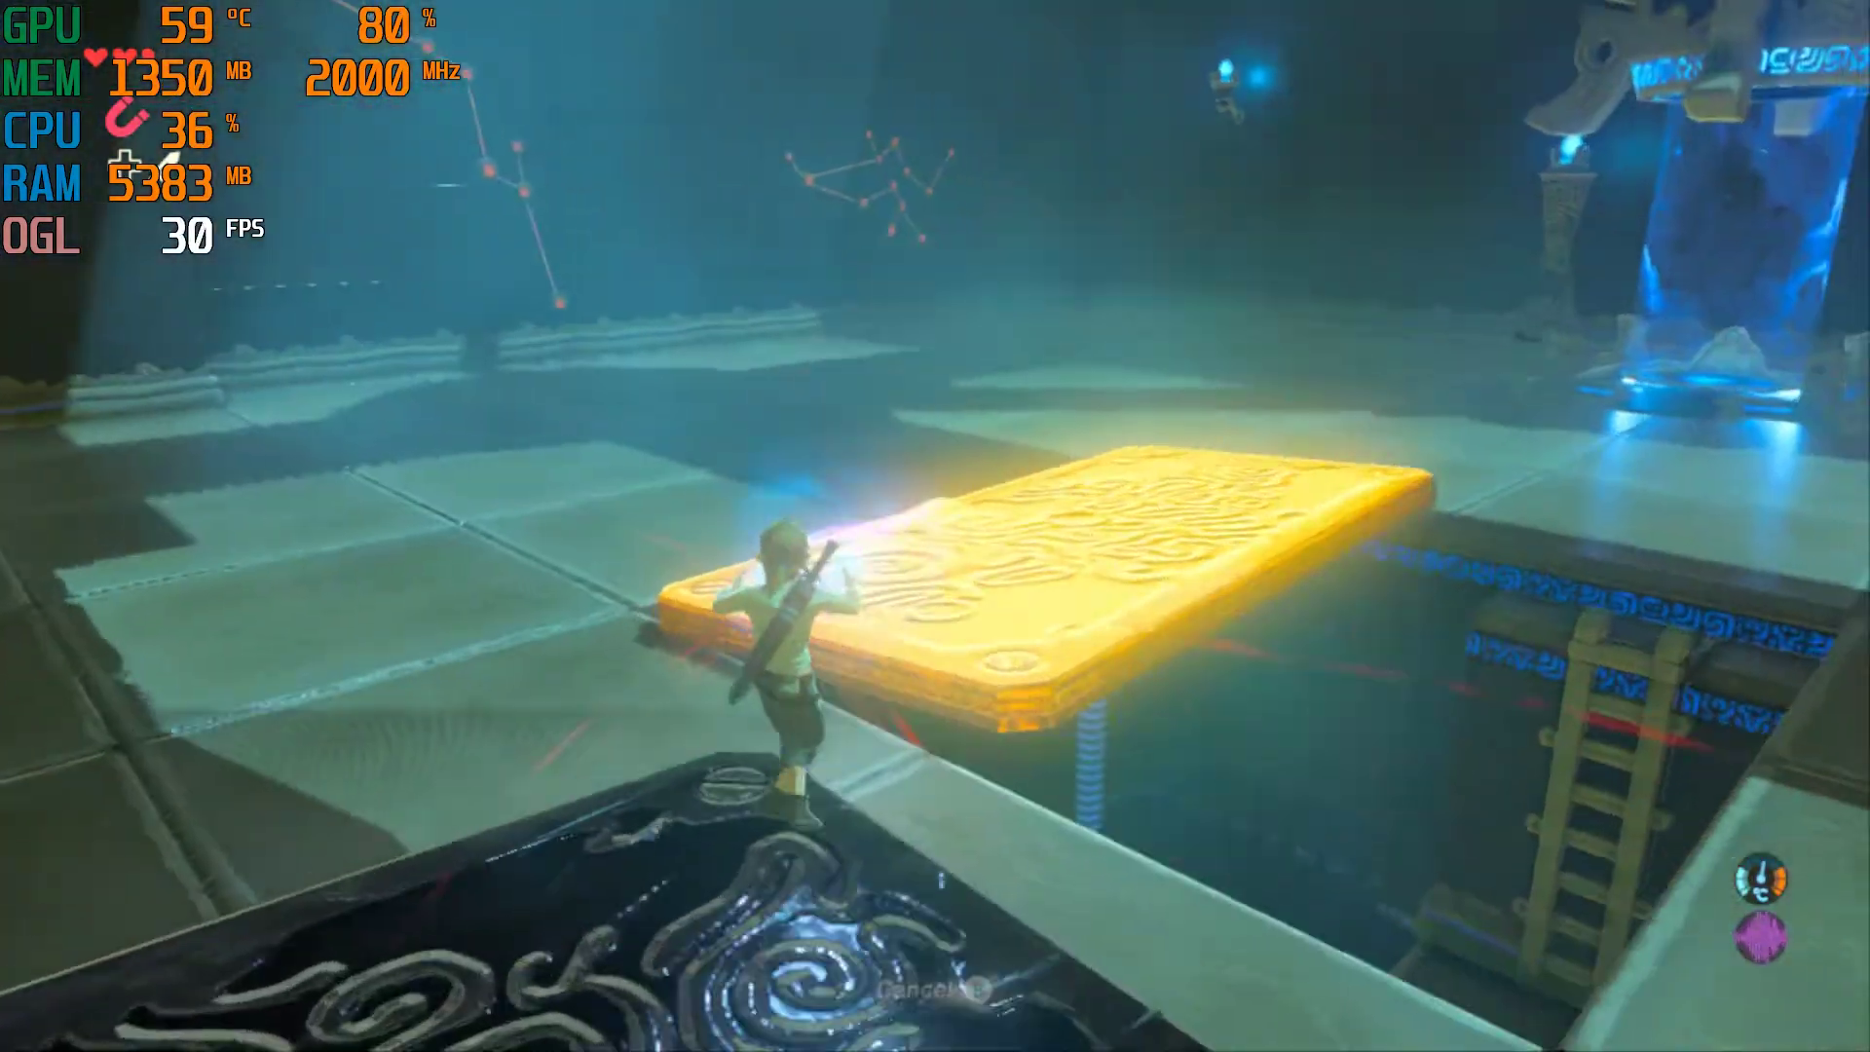
pyautogui.press('a')
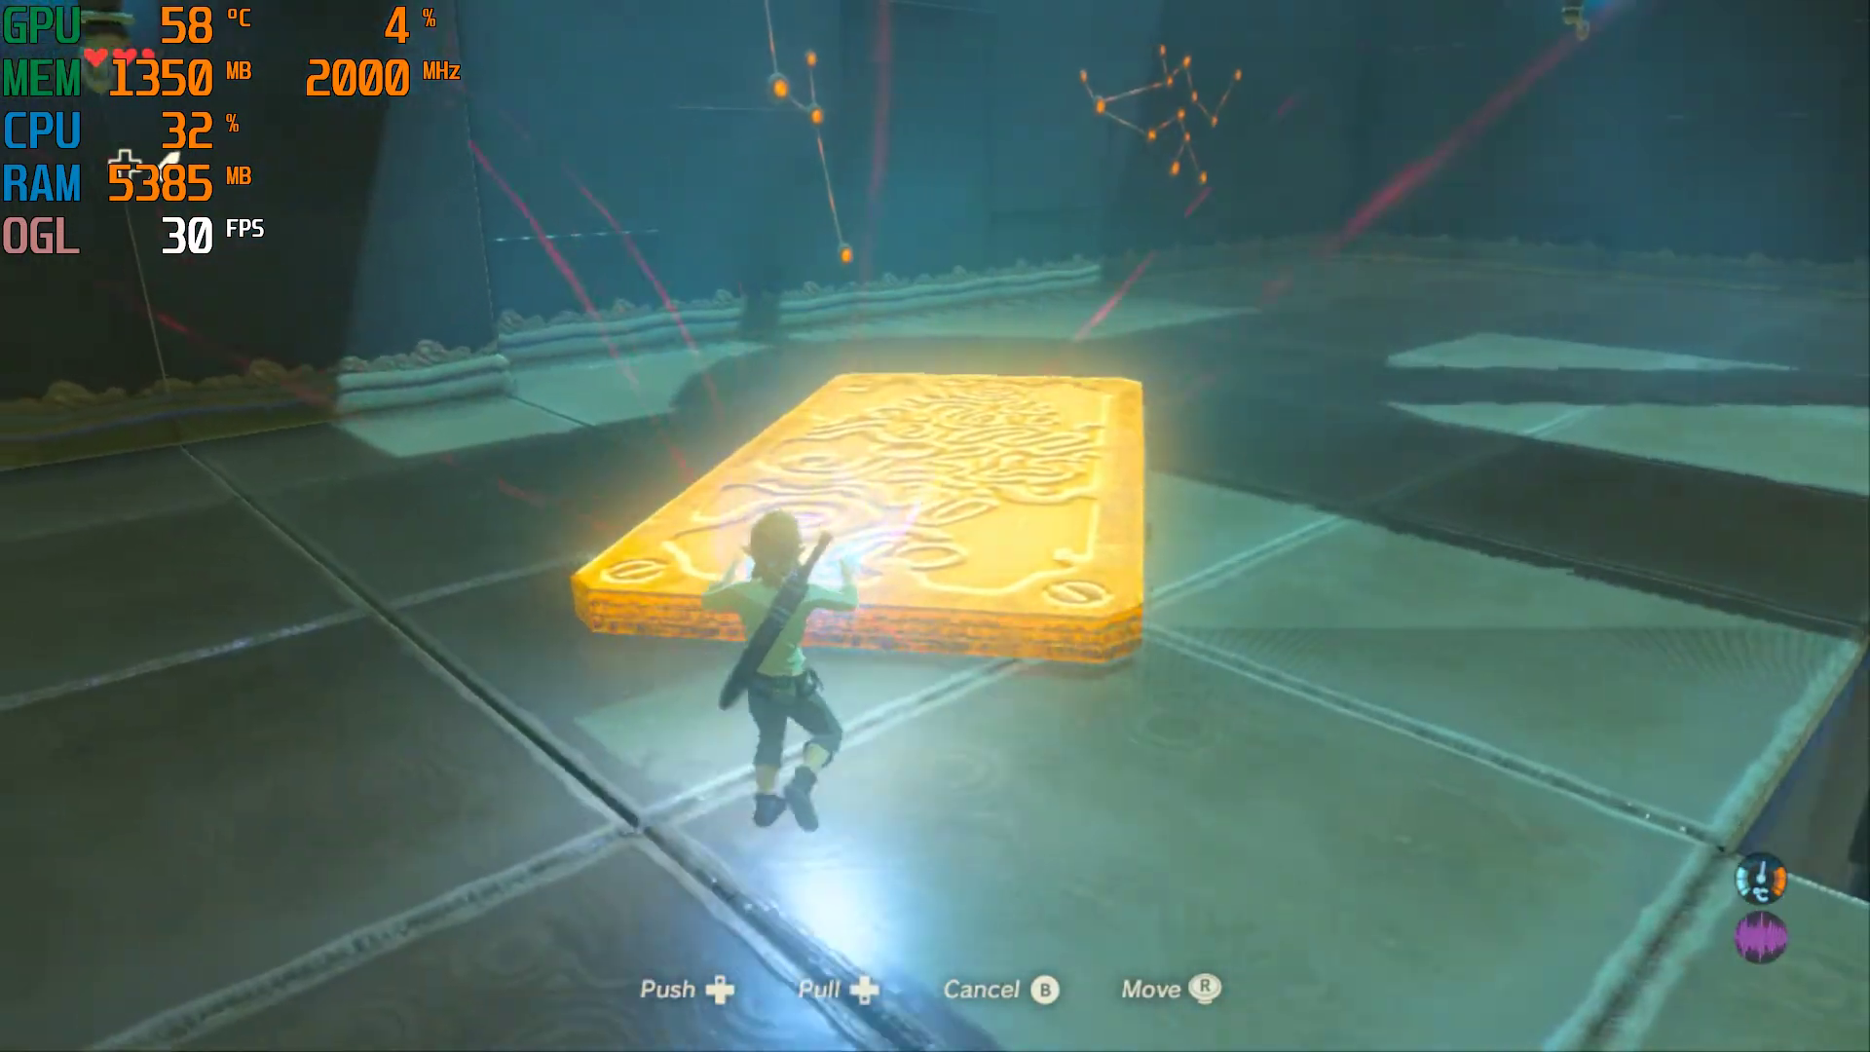
pyautogui.press('d')
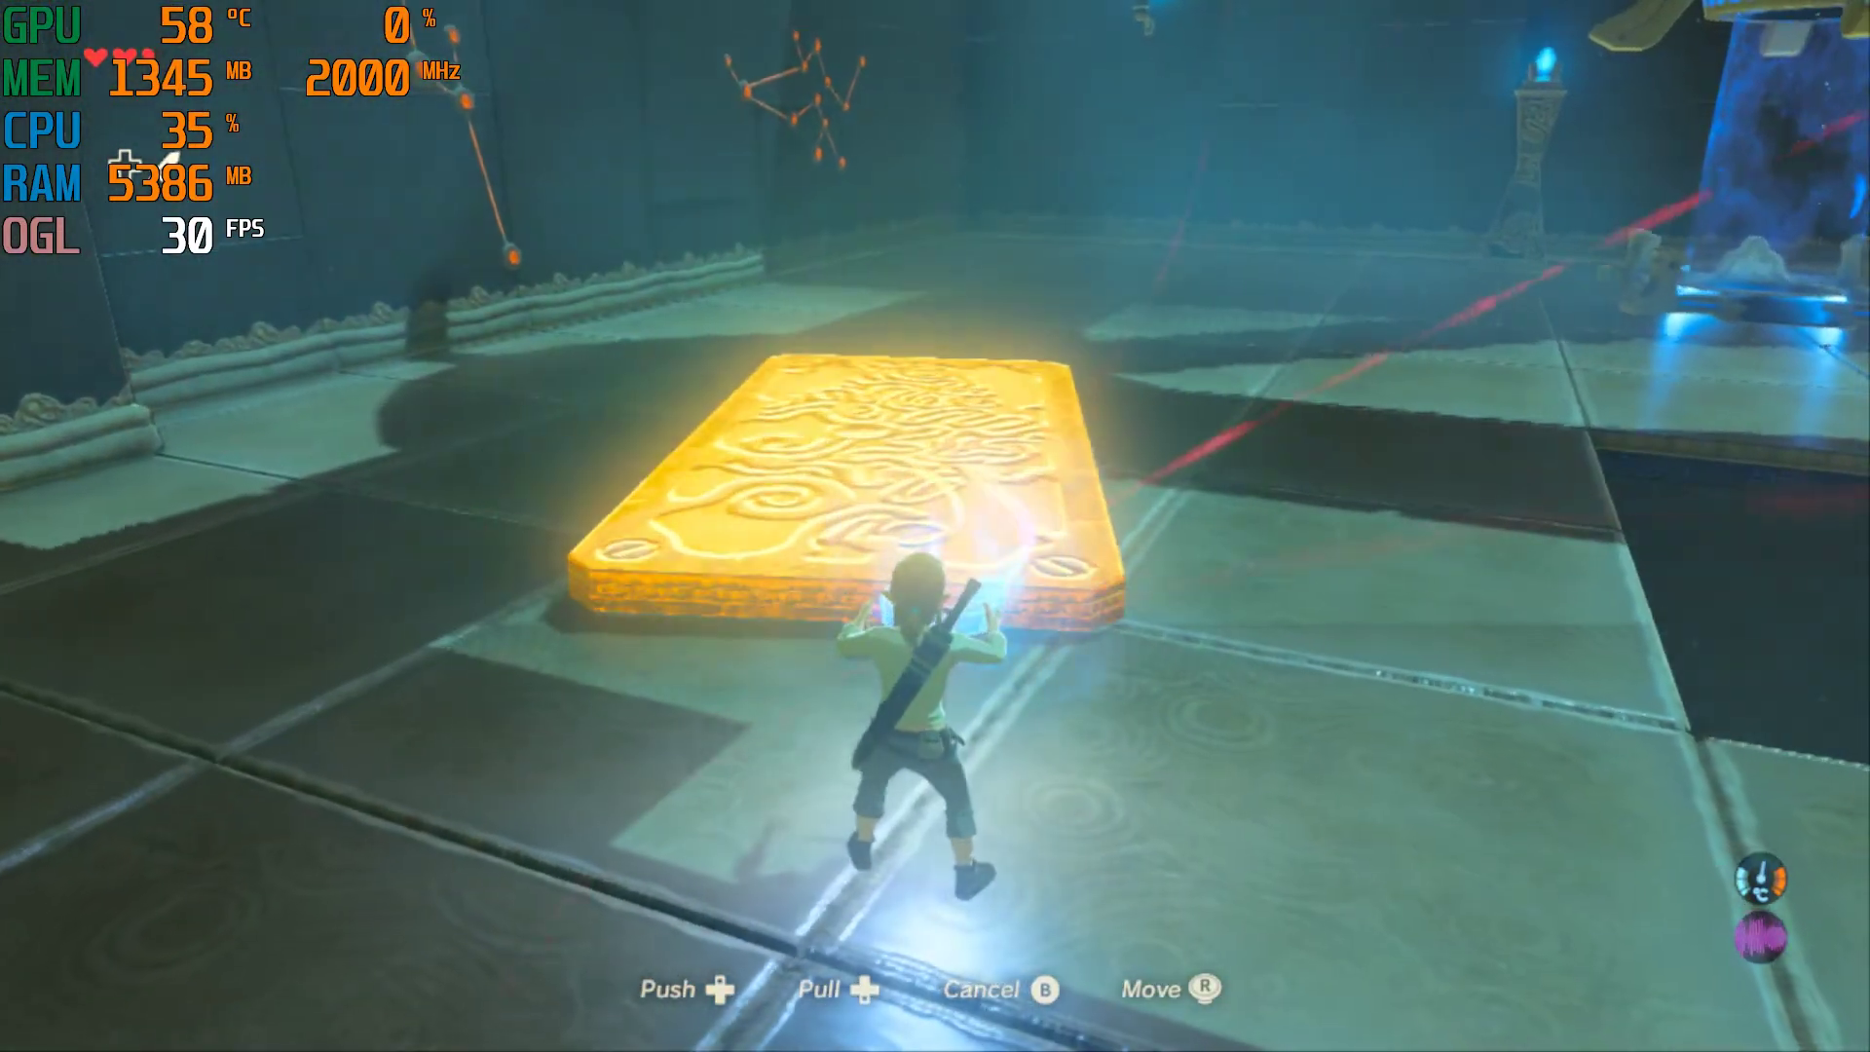
pyautogui.press('x')
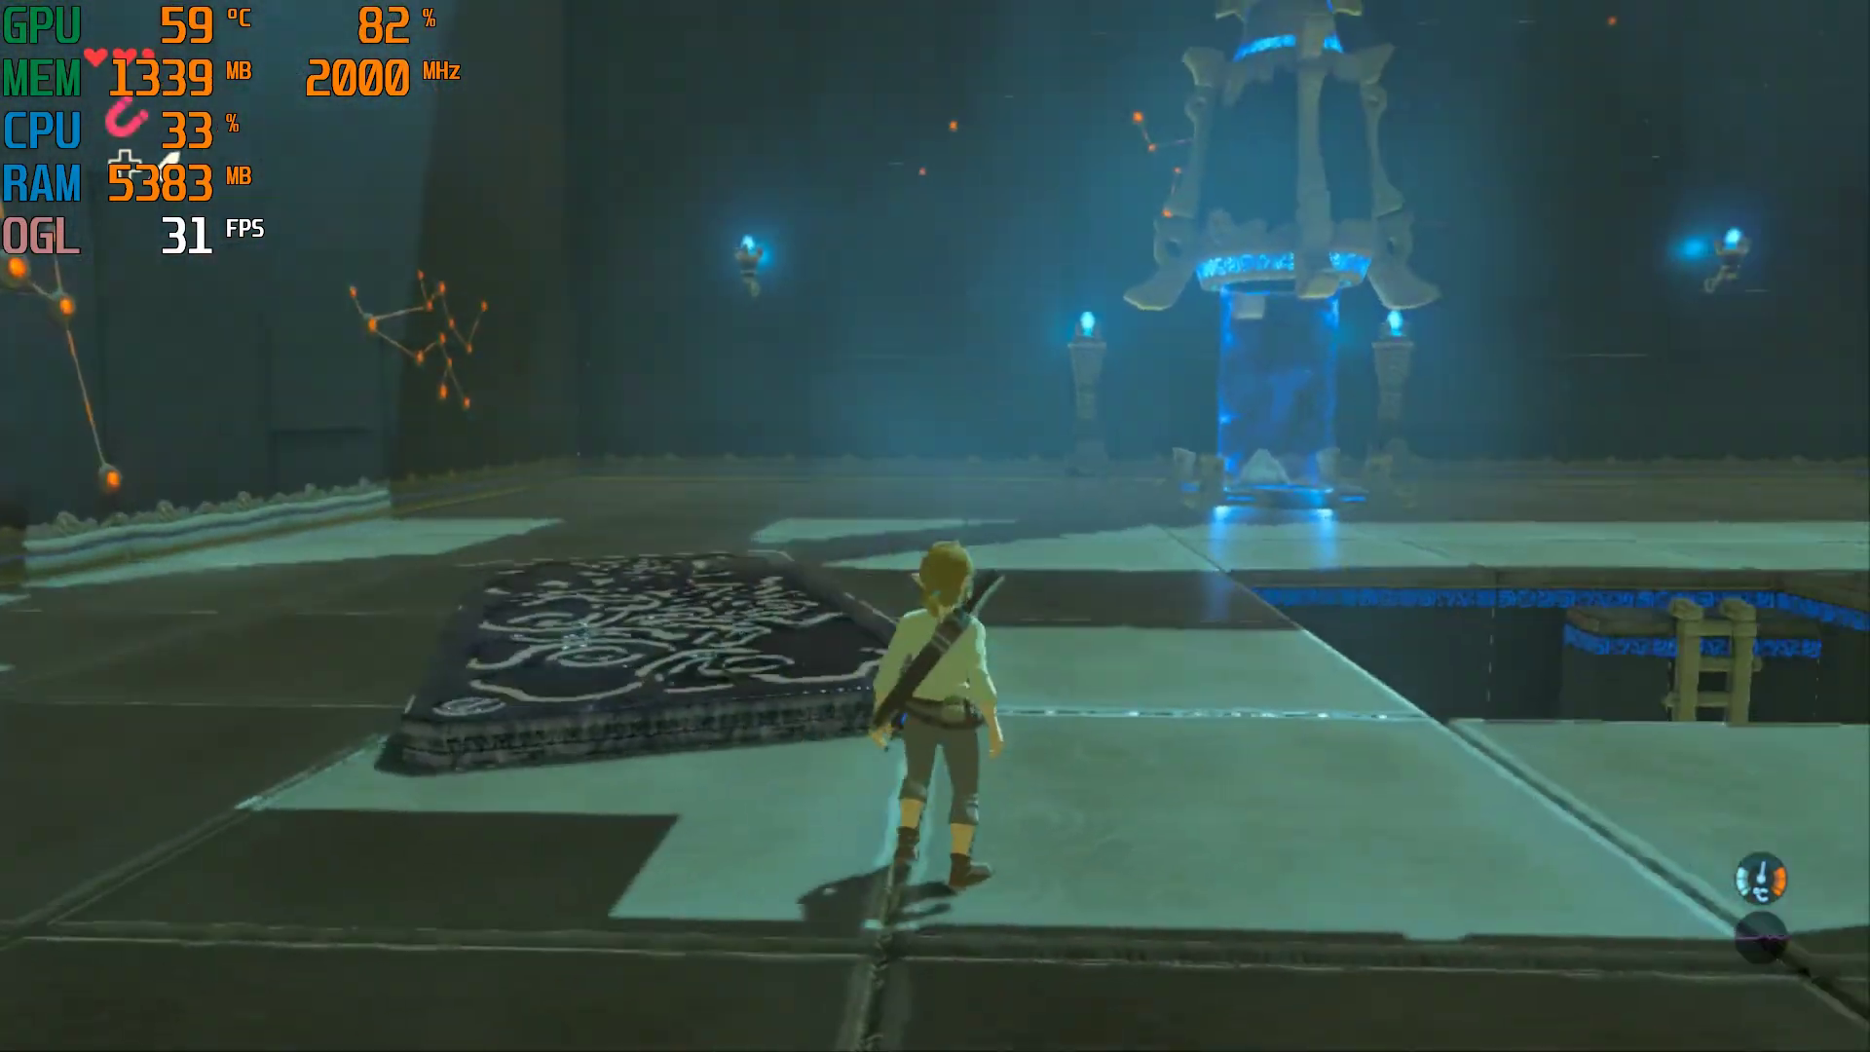
# Step: Walk Link onto the engraved slab beside the barred gate
pyautogui.press('w')
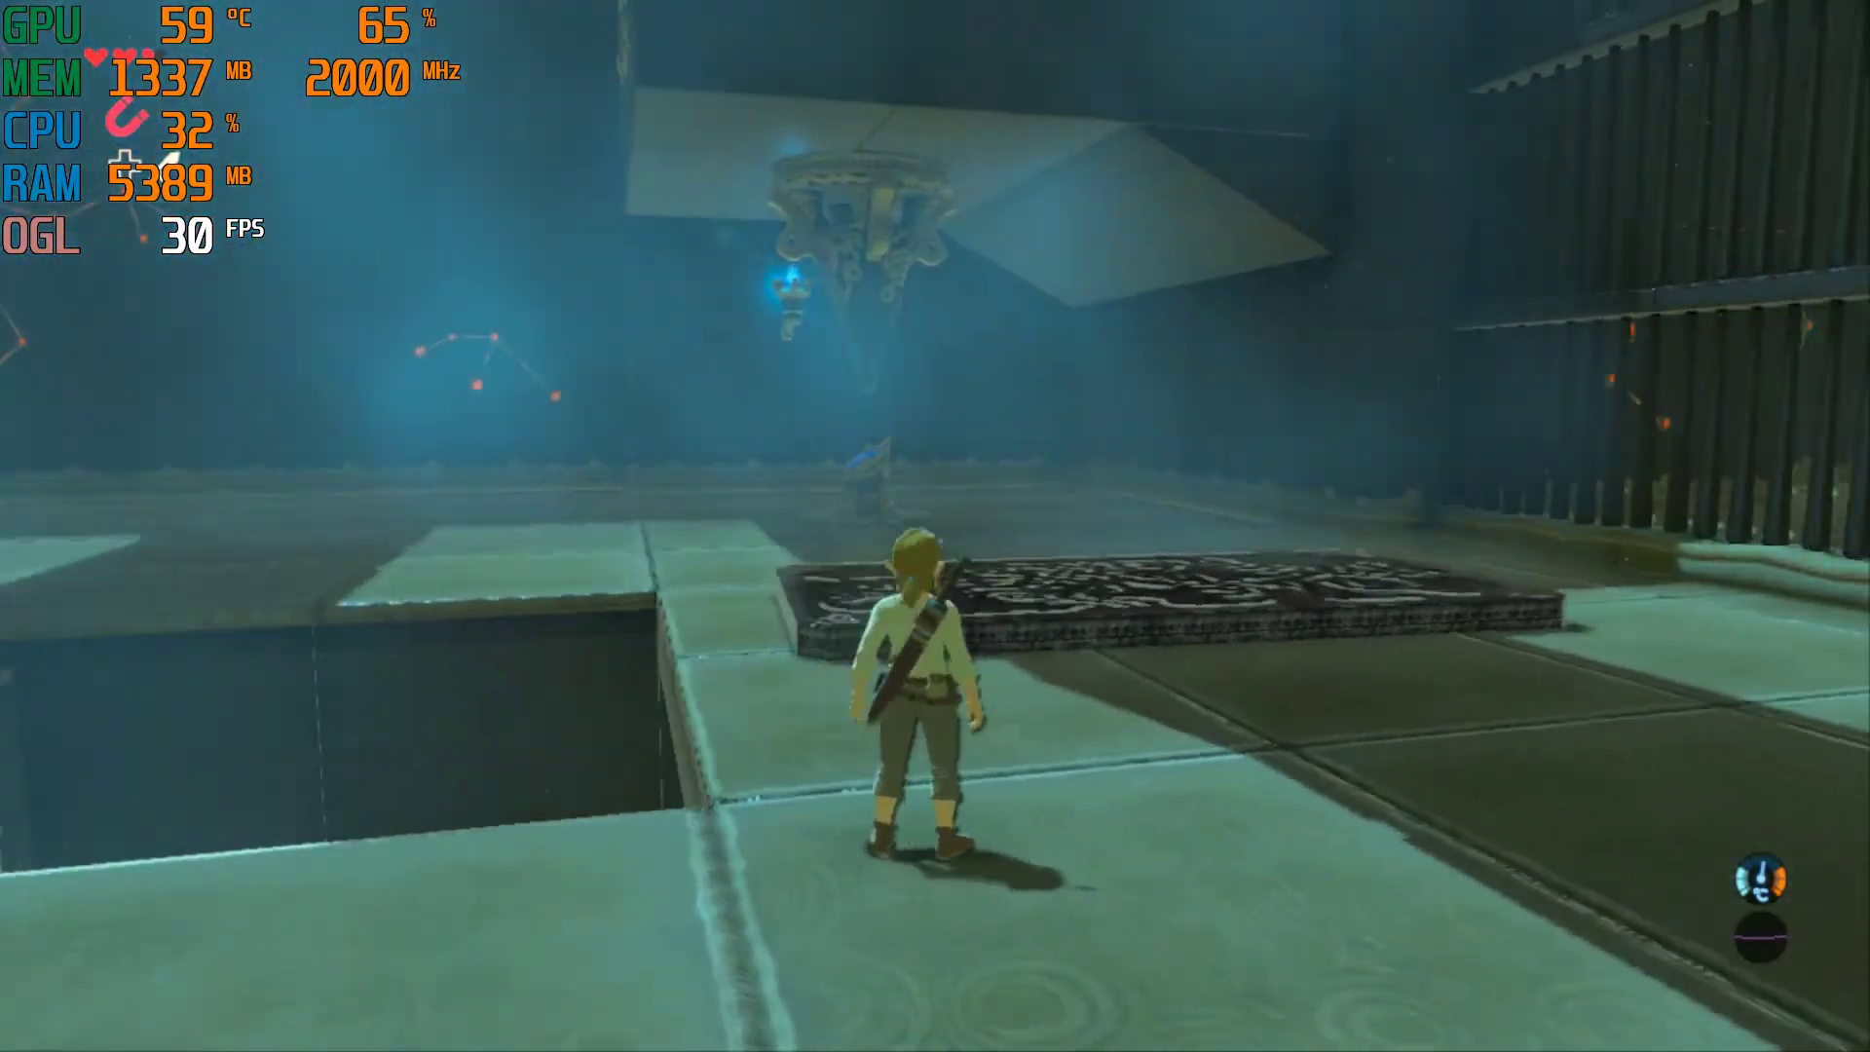
pyautogui.press('Right')
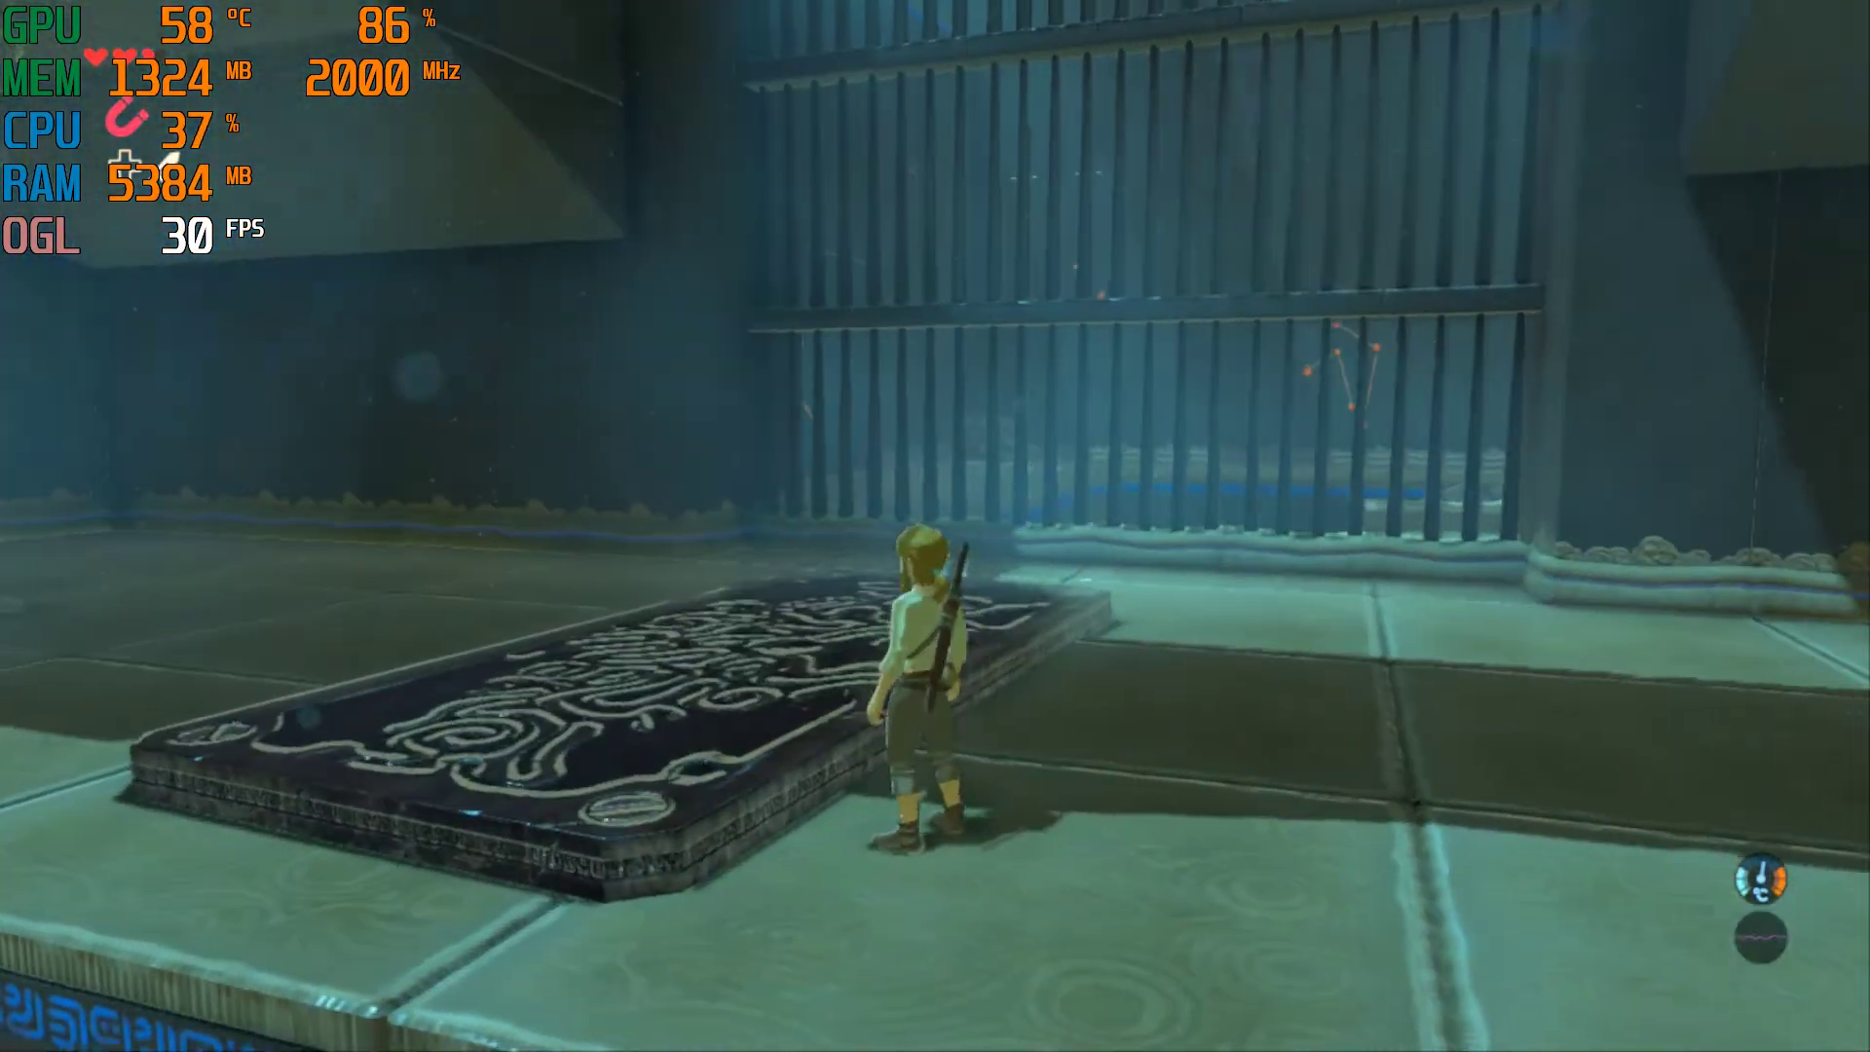
pyautogui.press('w')
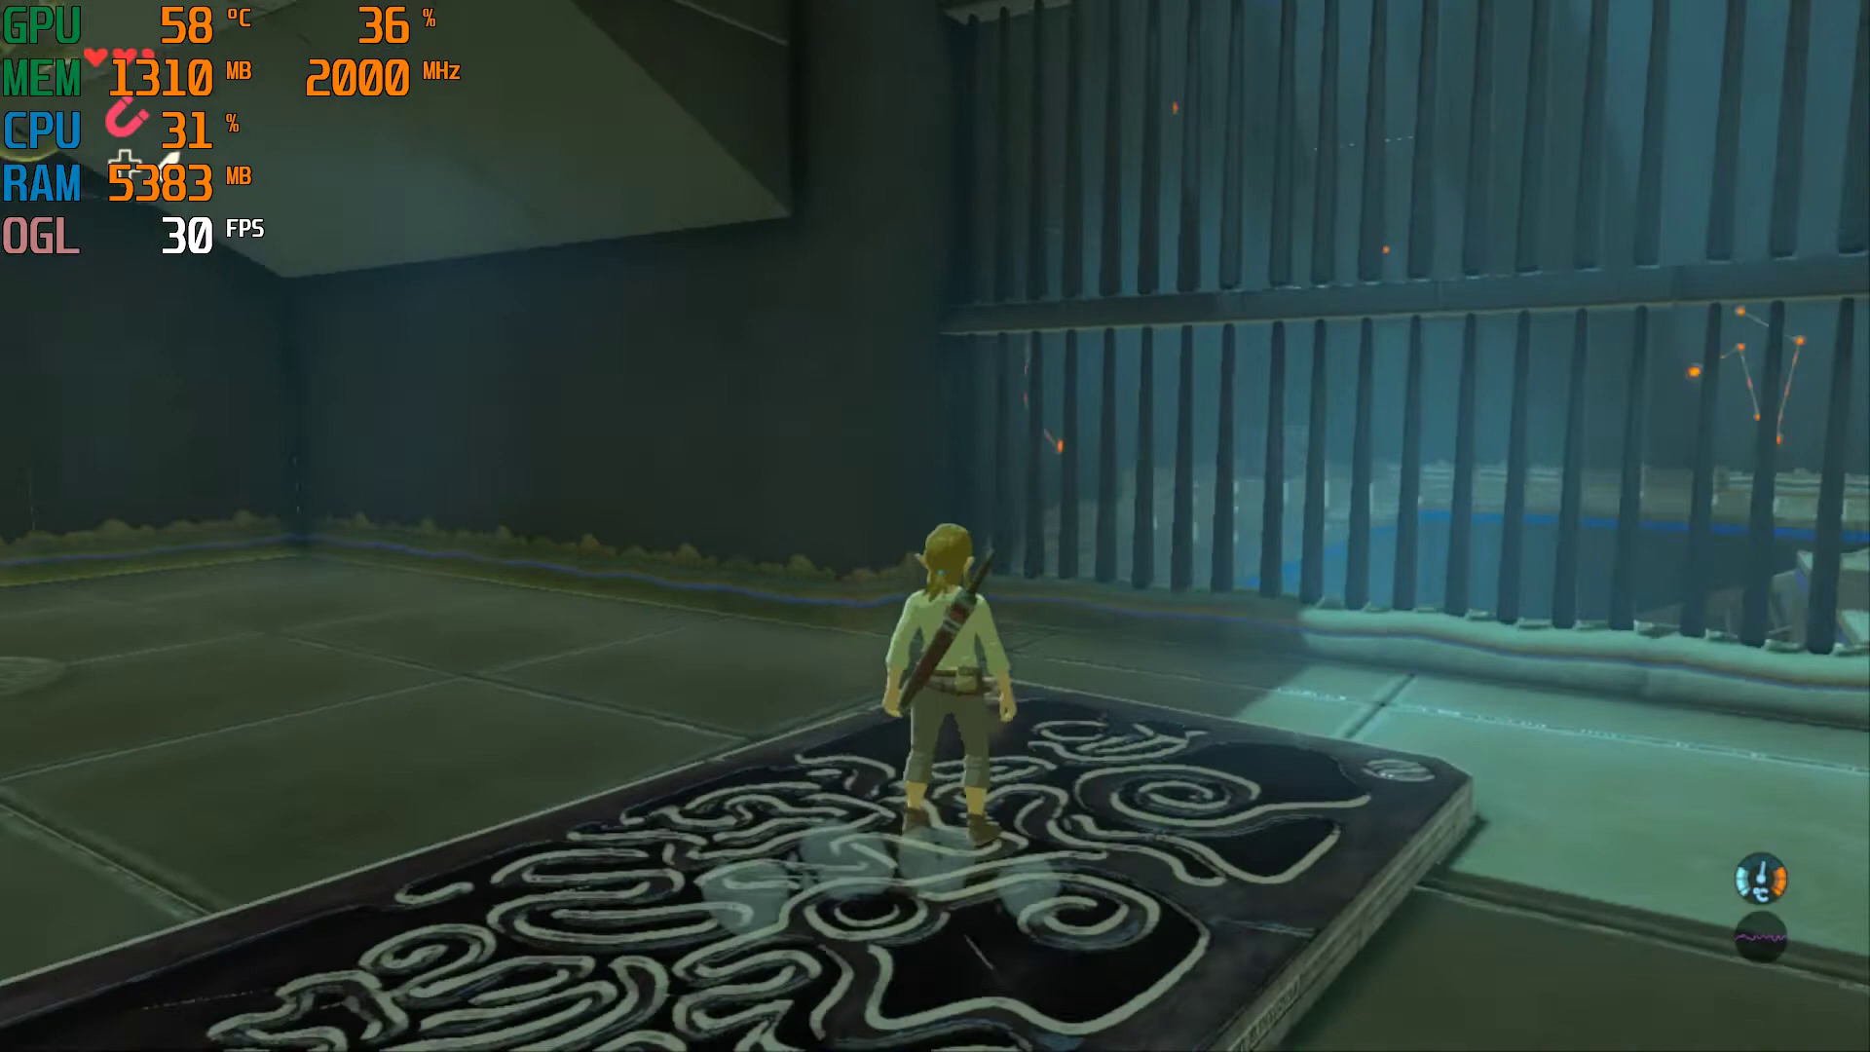
pyautogui.press('Left')
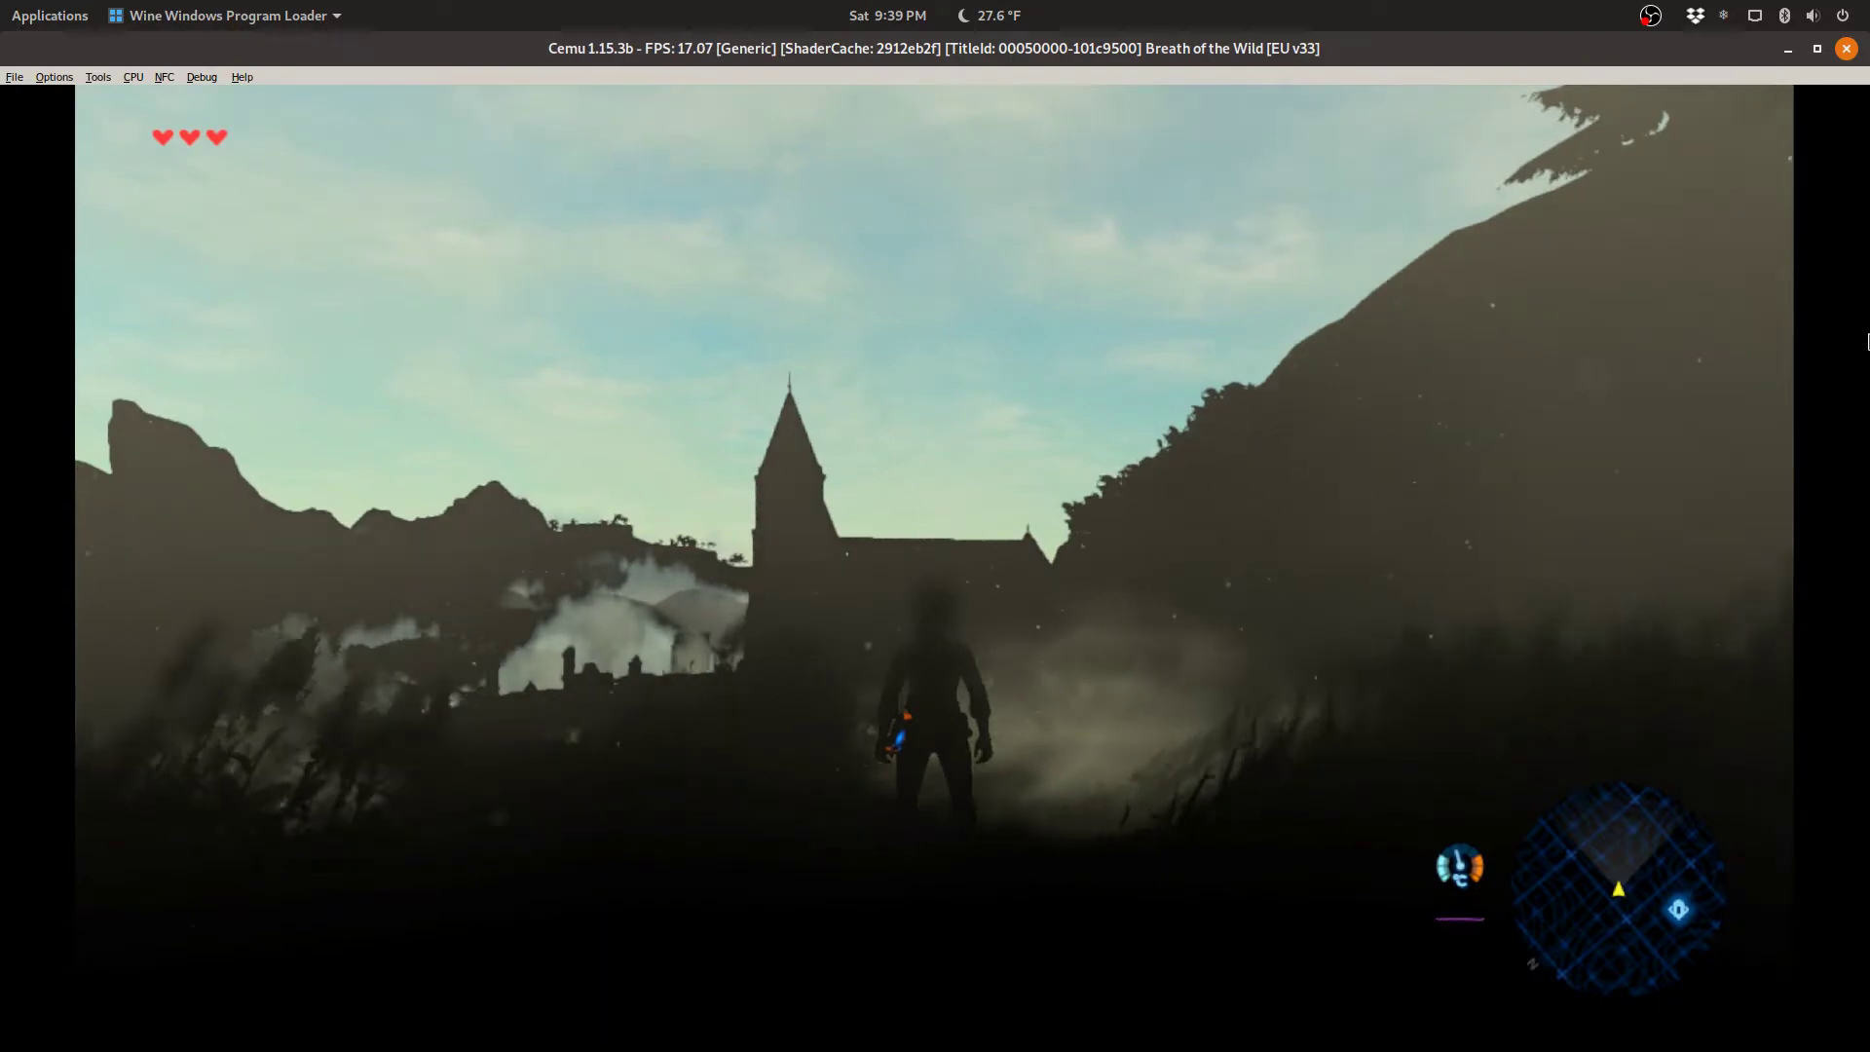
# Step: Pan the view across the plateau from Death Mountain to the pine tree and ridges
pyautogui.press('Left')
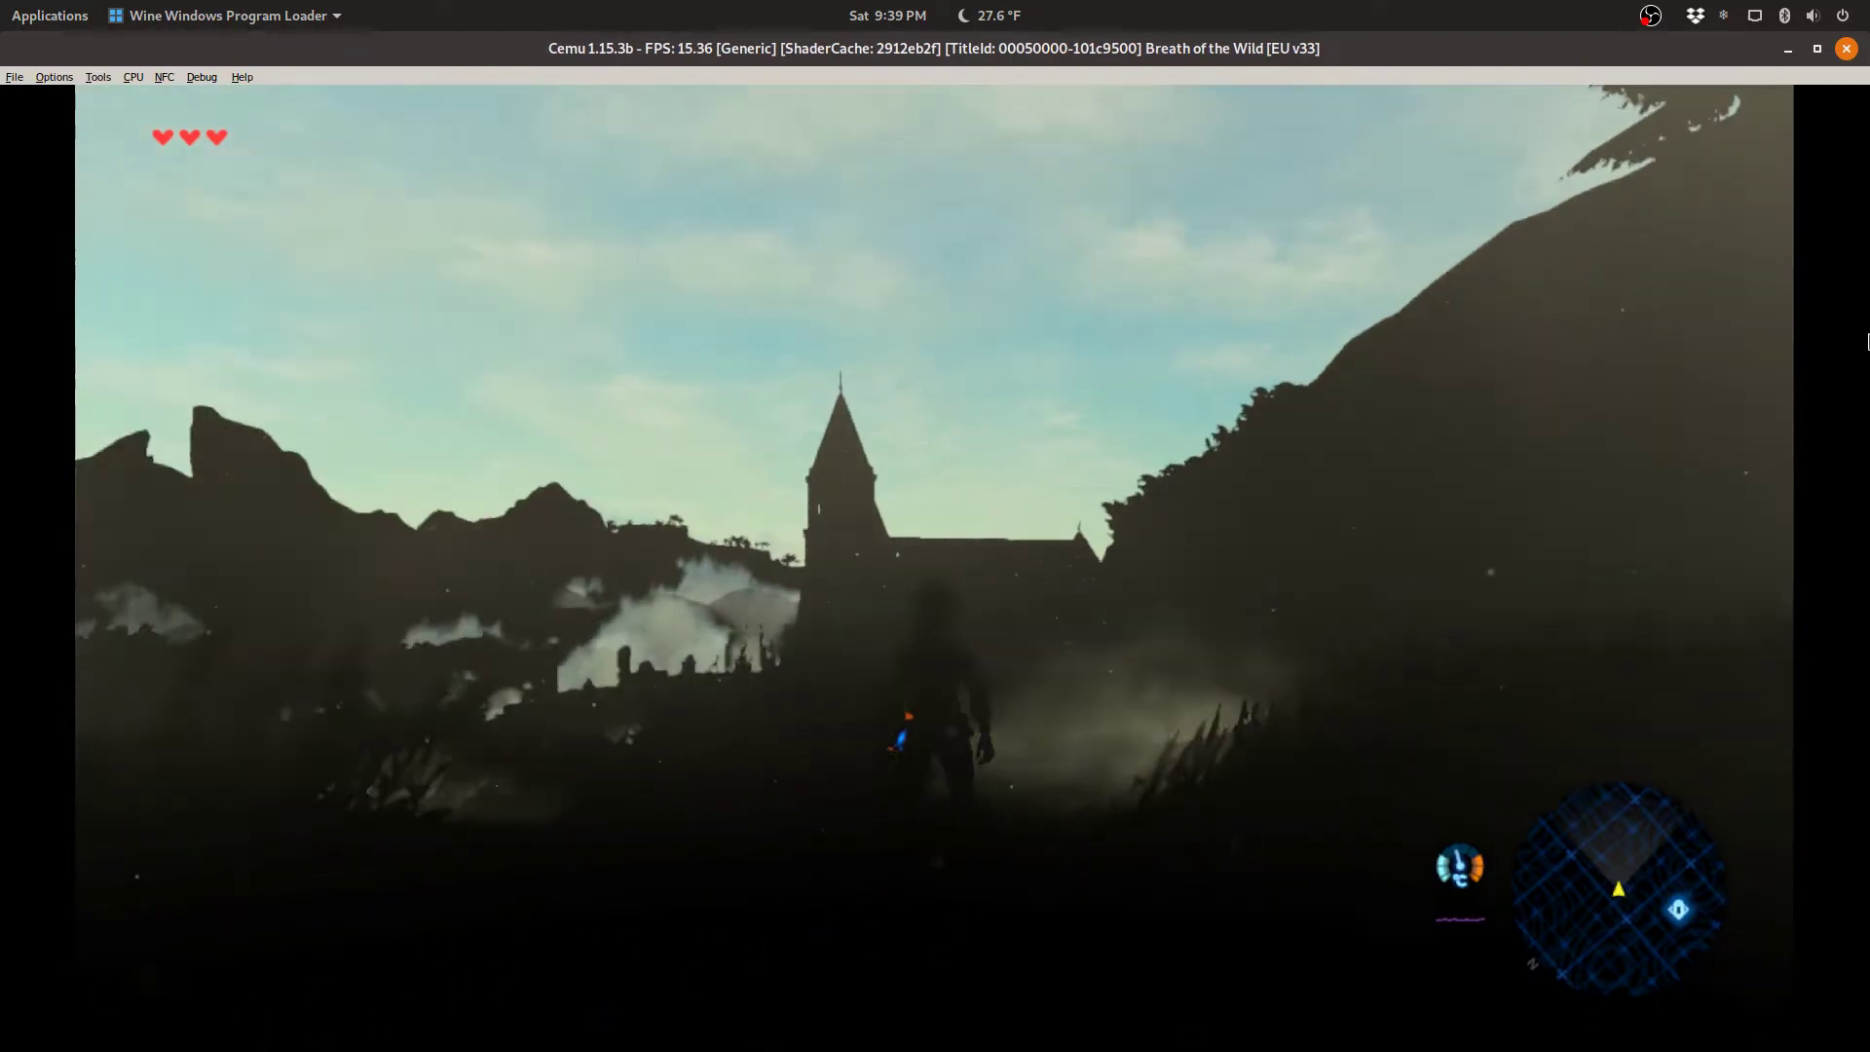
pyautogui.press('Left')
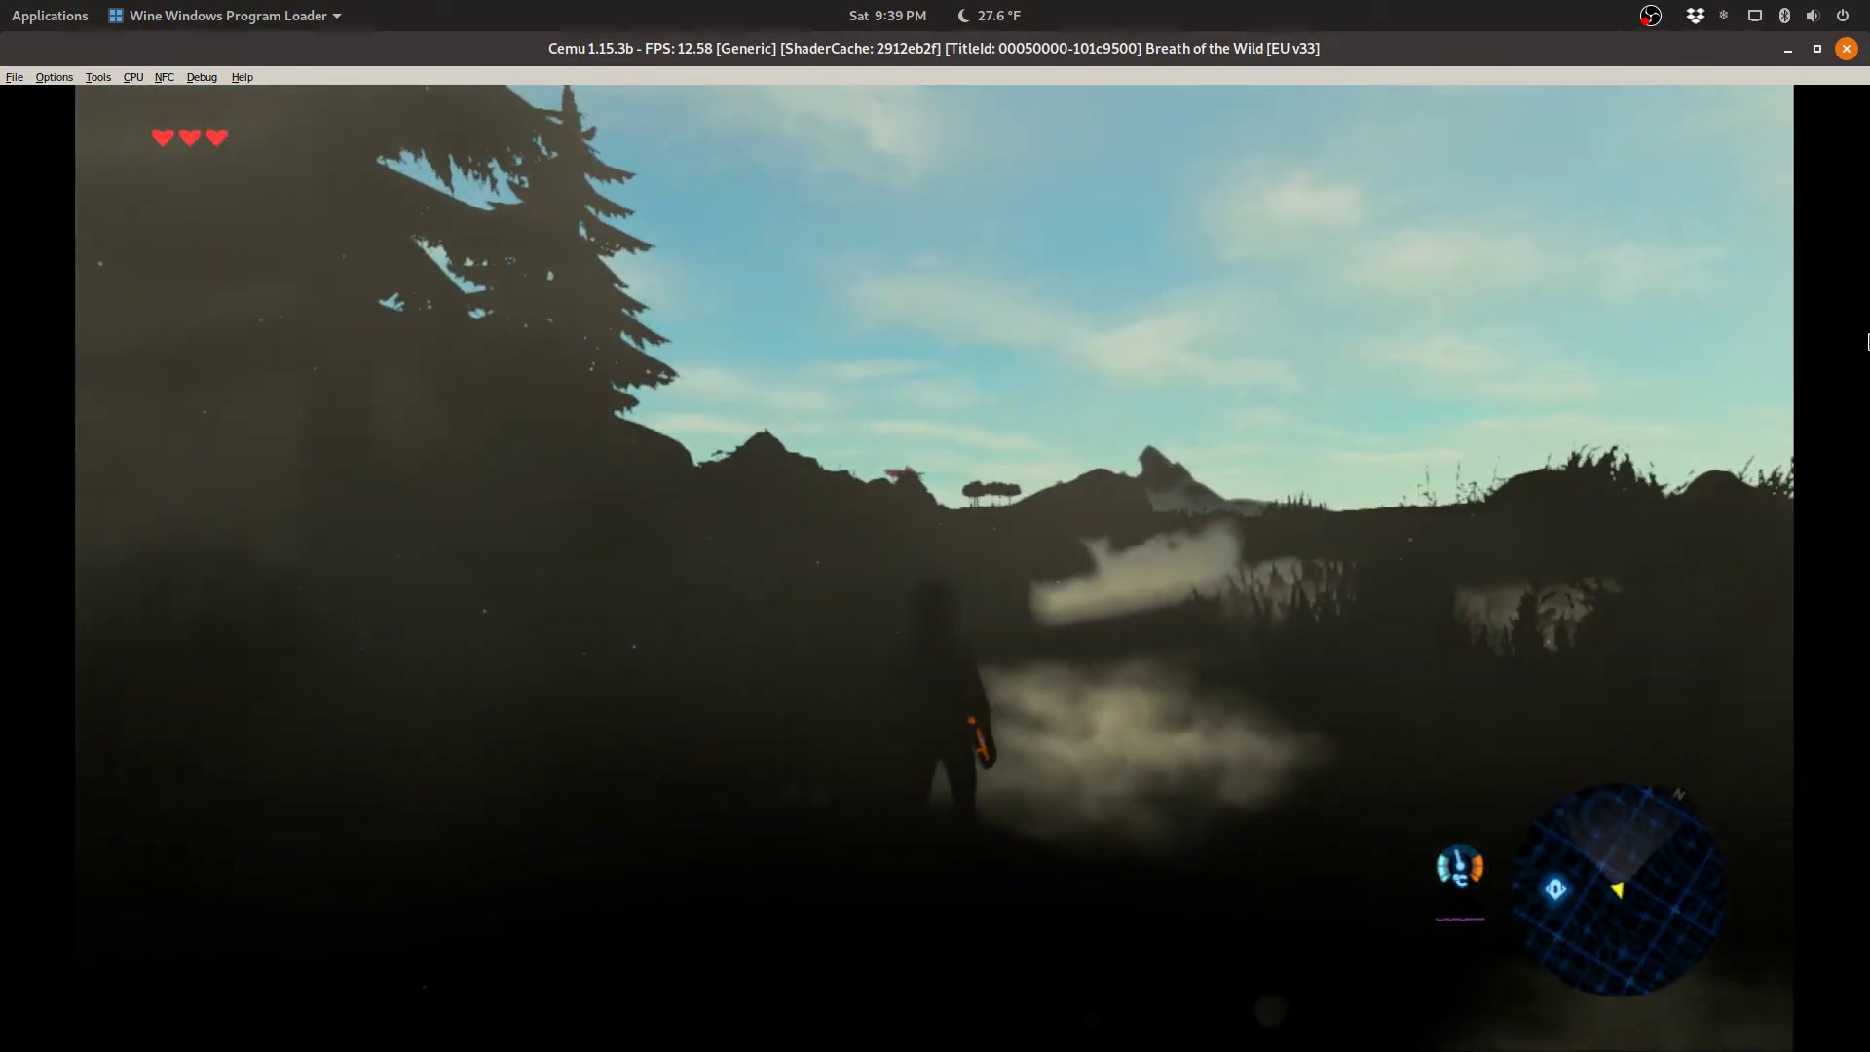
pyautogui.press('Right')
pyautogui.press('Right')
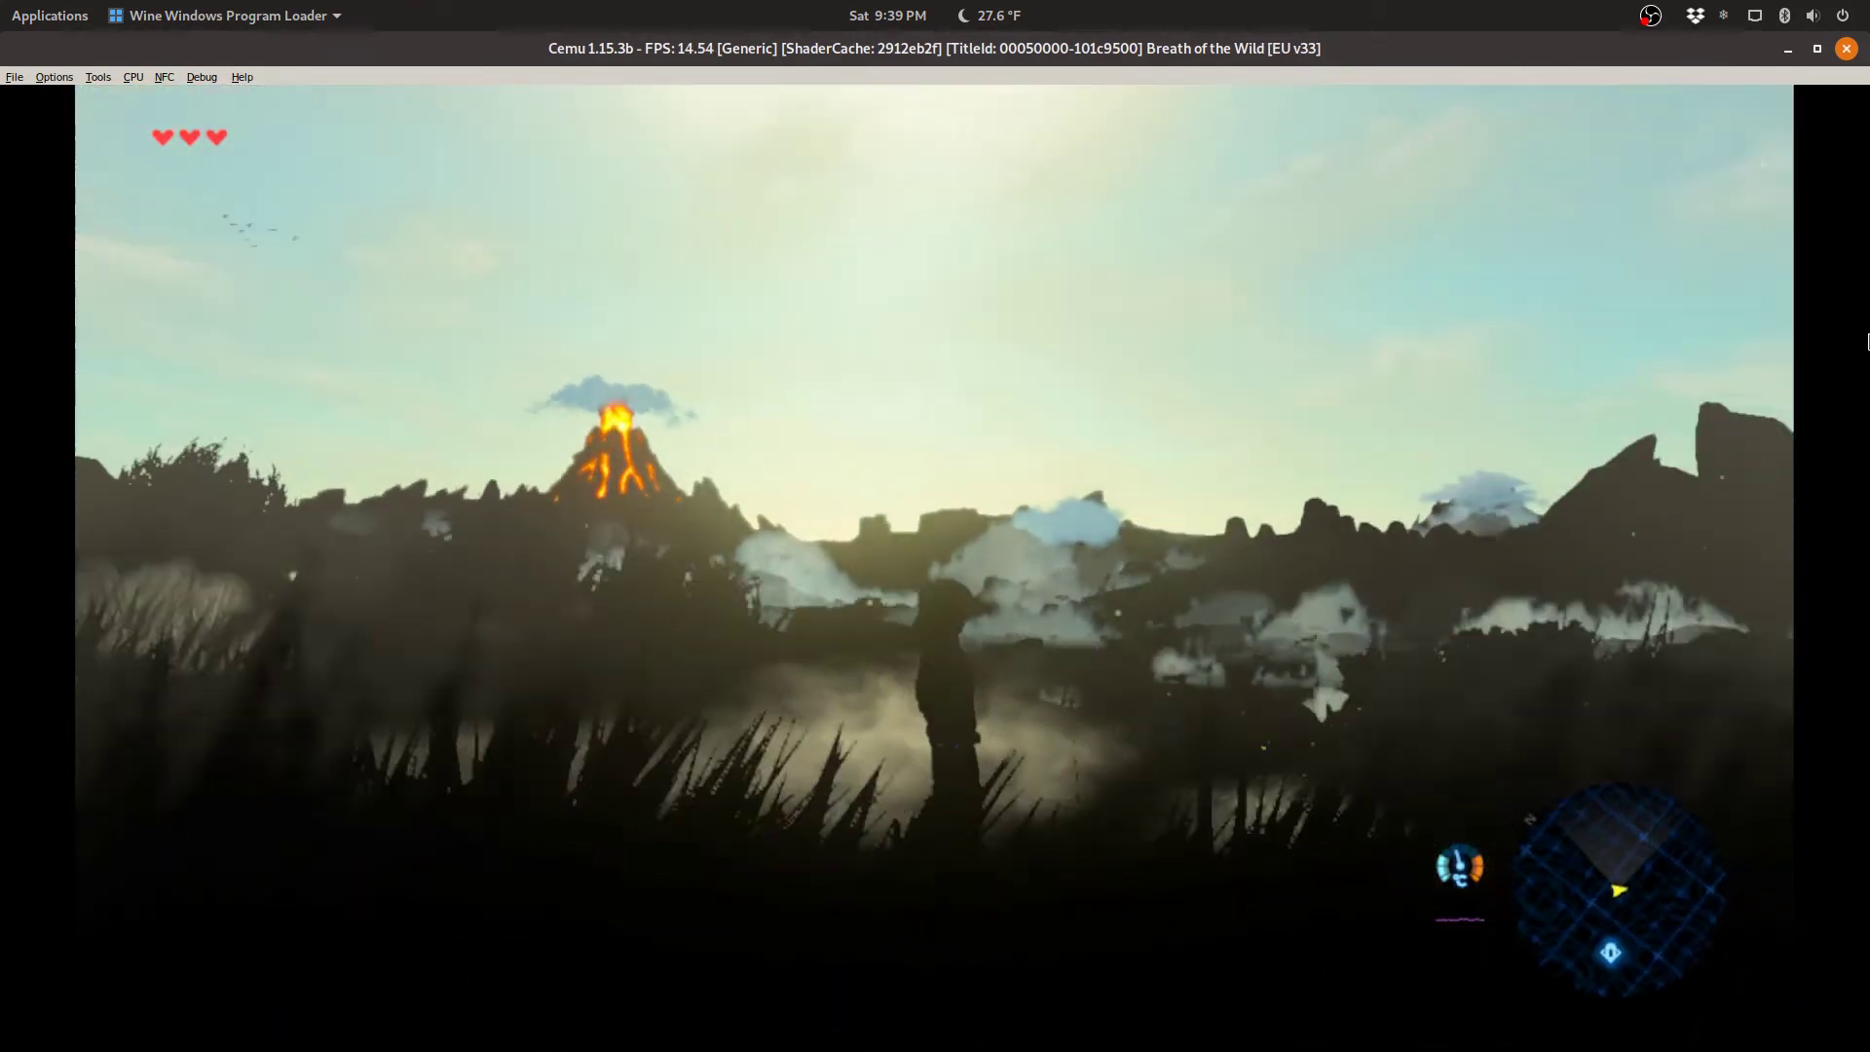
pyautogui.press('Right')
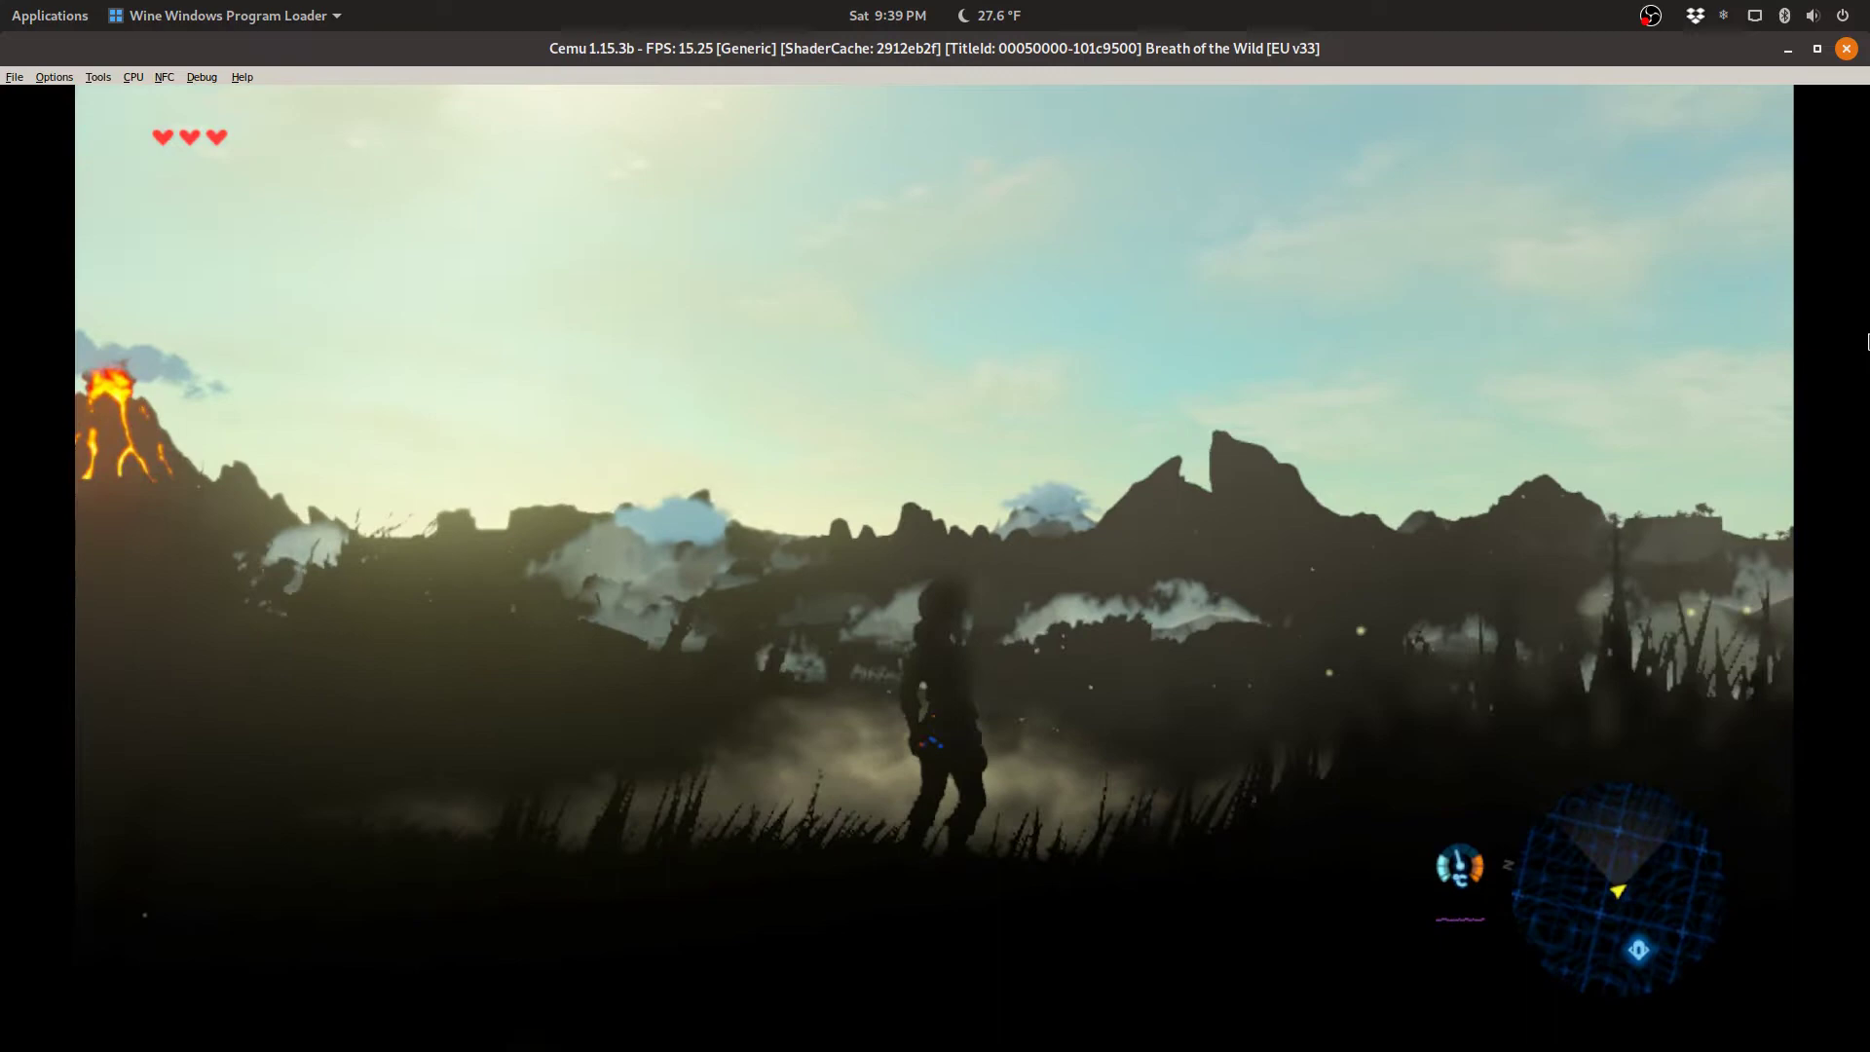
# Step: Walk Link into the grass, centre Death Mountain, and check the Low GPU buffer cache accuracy setting
pyautogui.press('w')
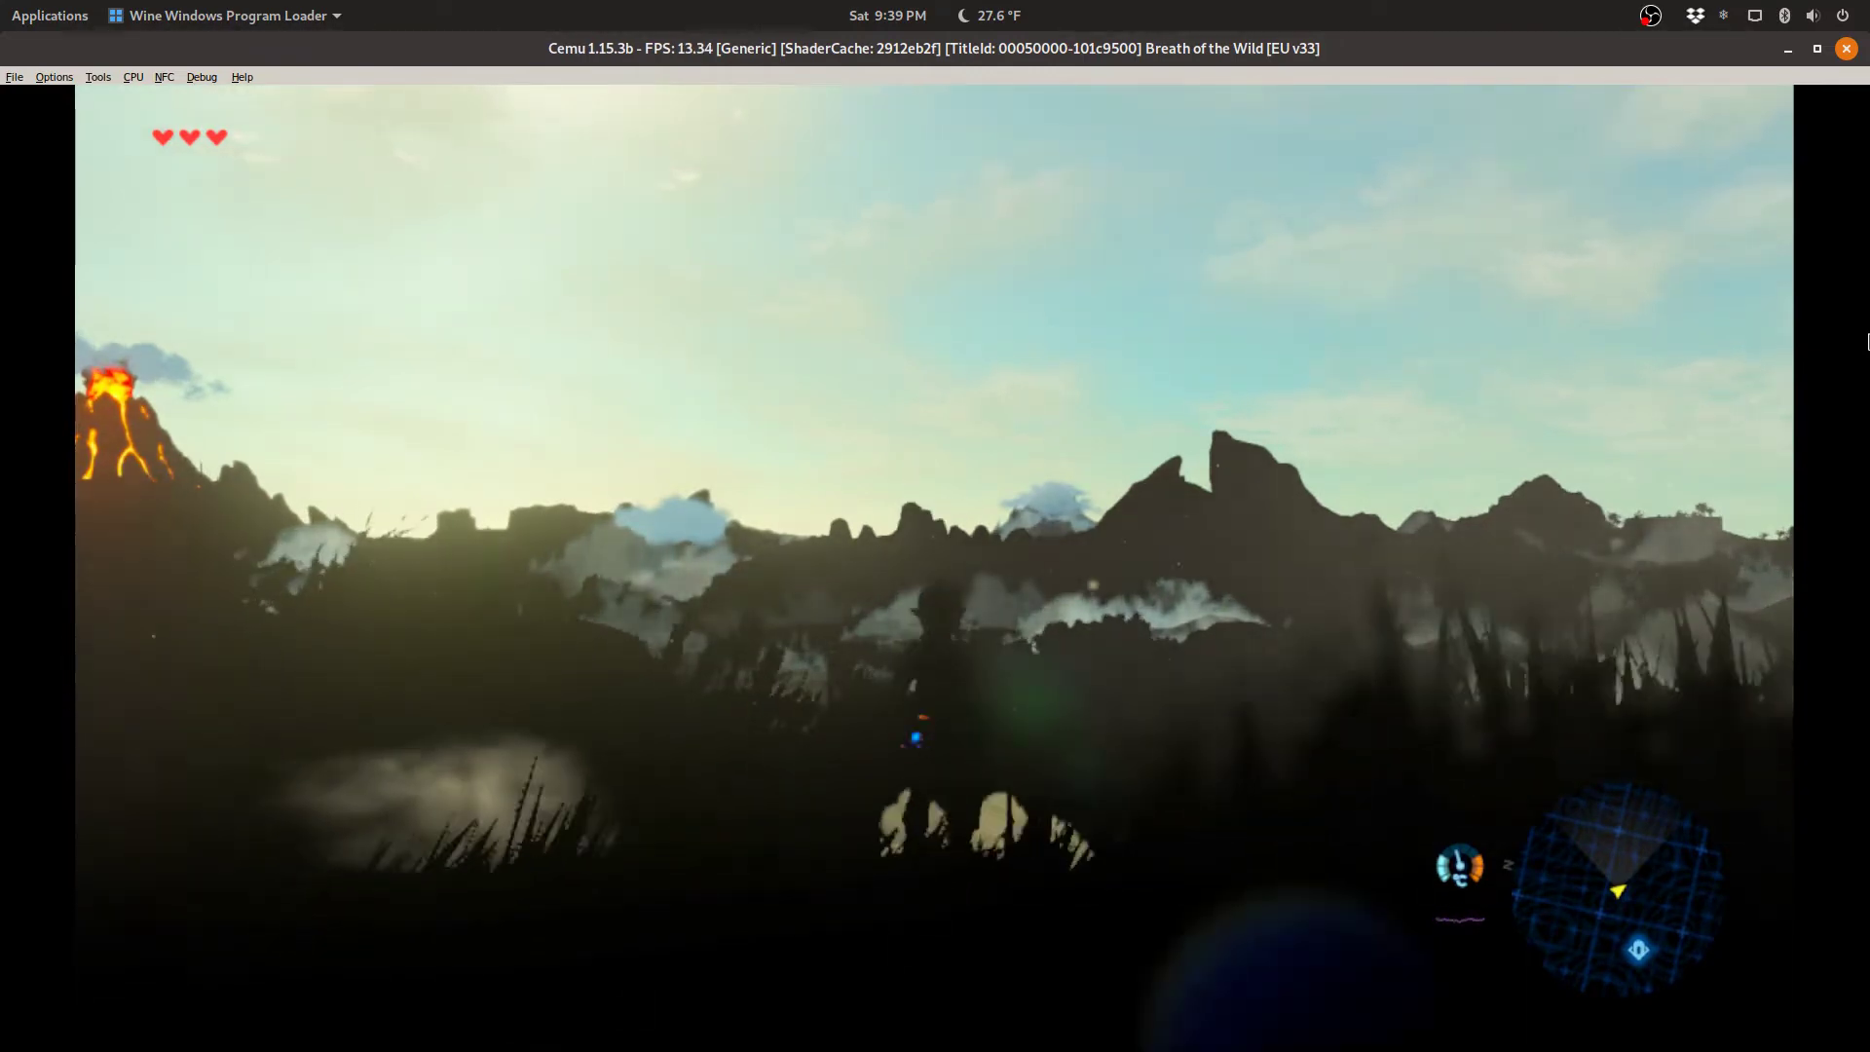
pyautogui.press('Left')
pyautogui.press('Left')
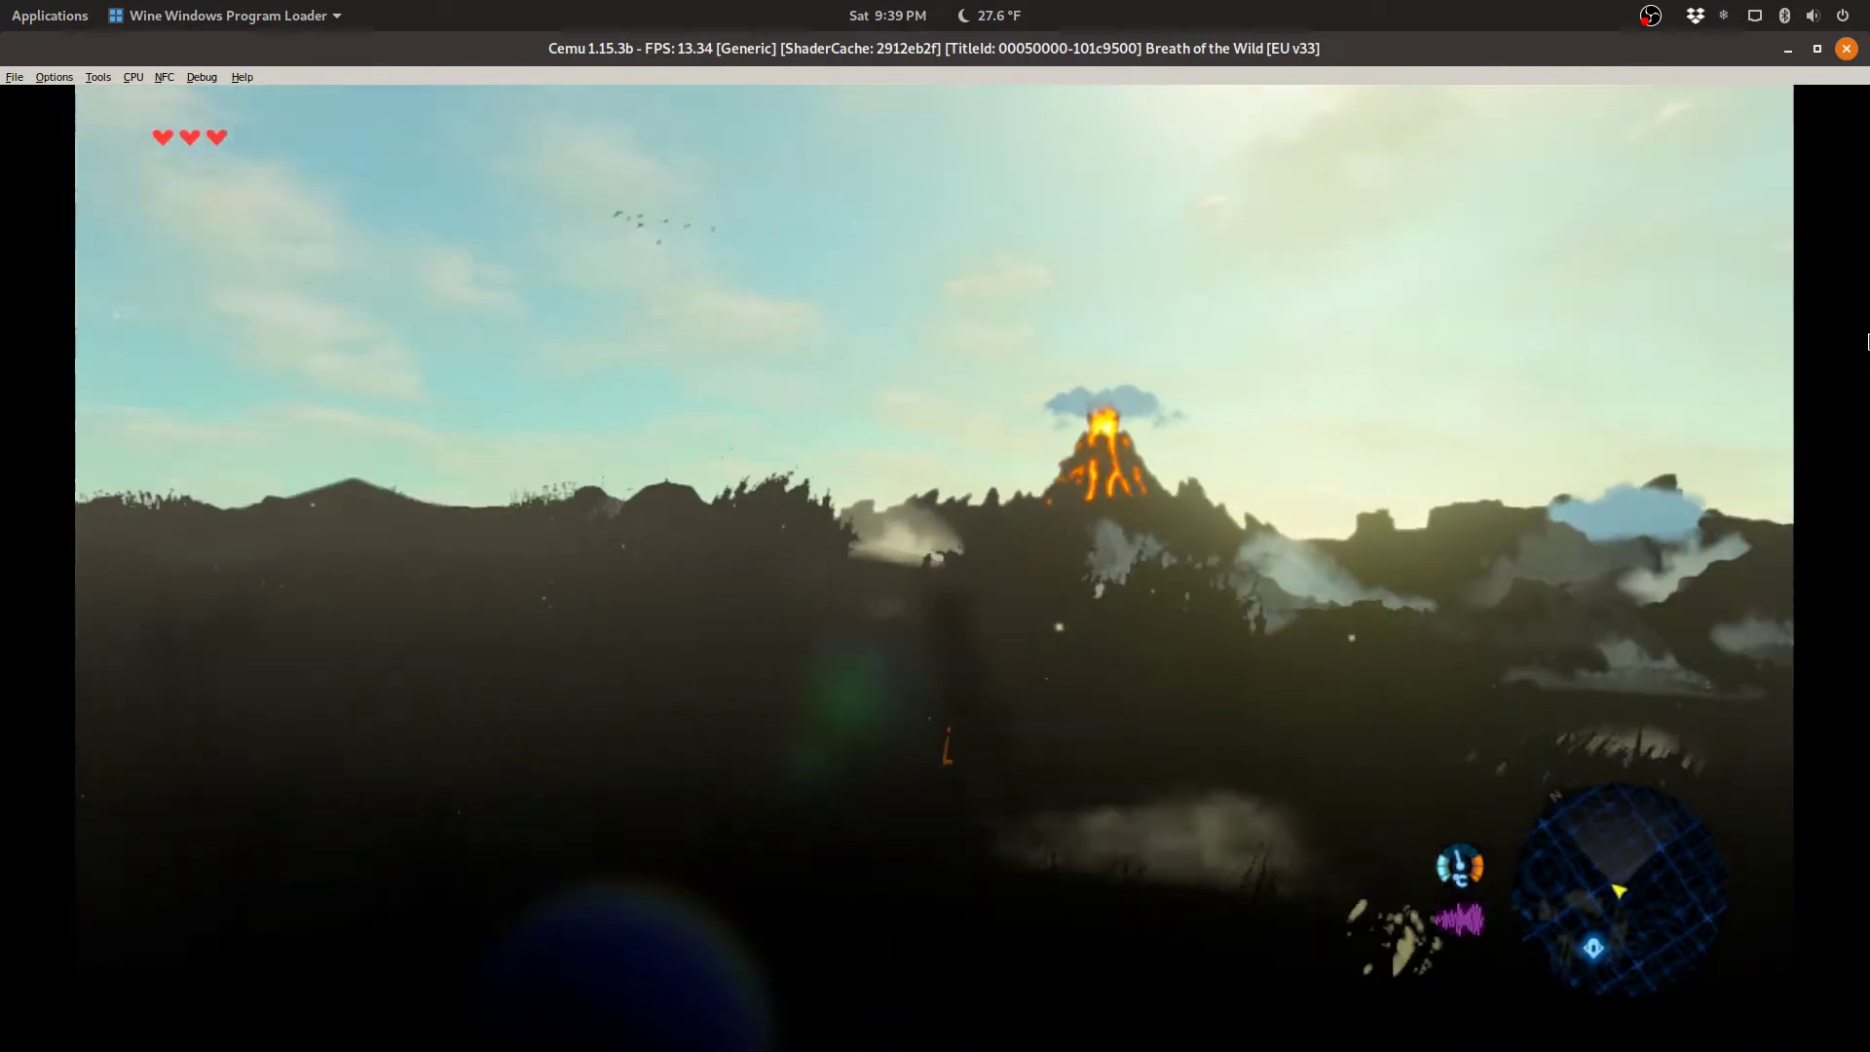
pyautogui.press('Left')
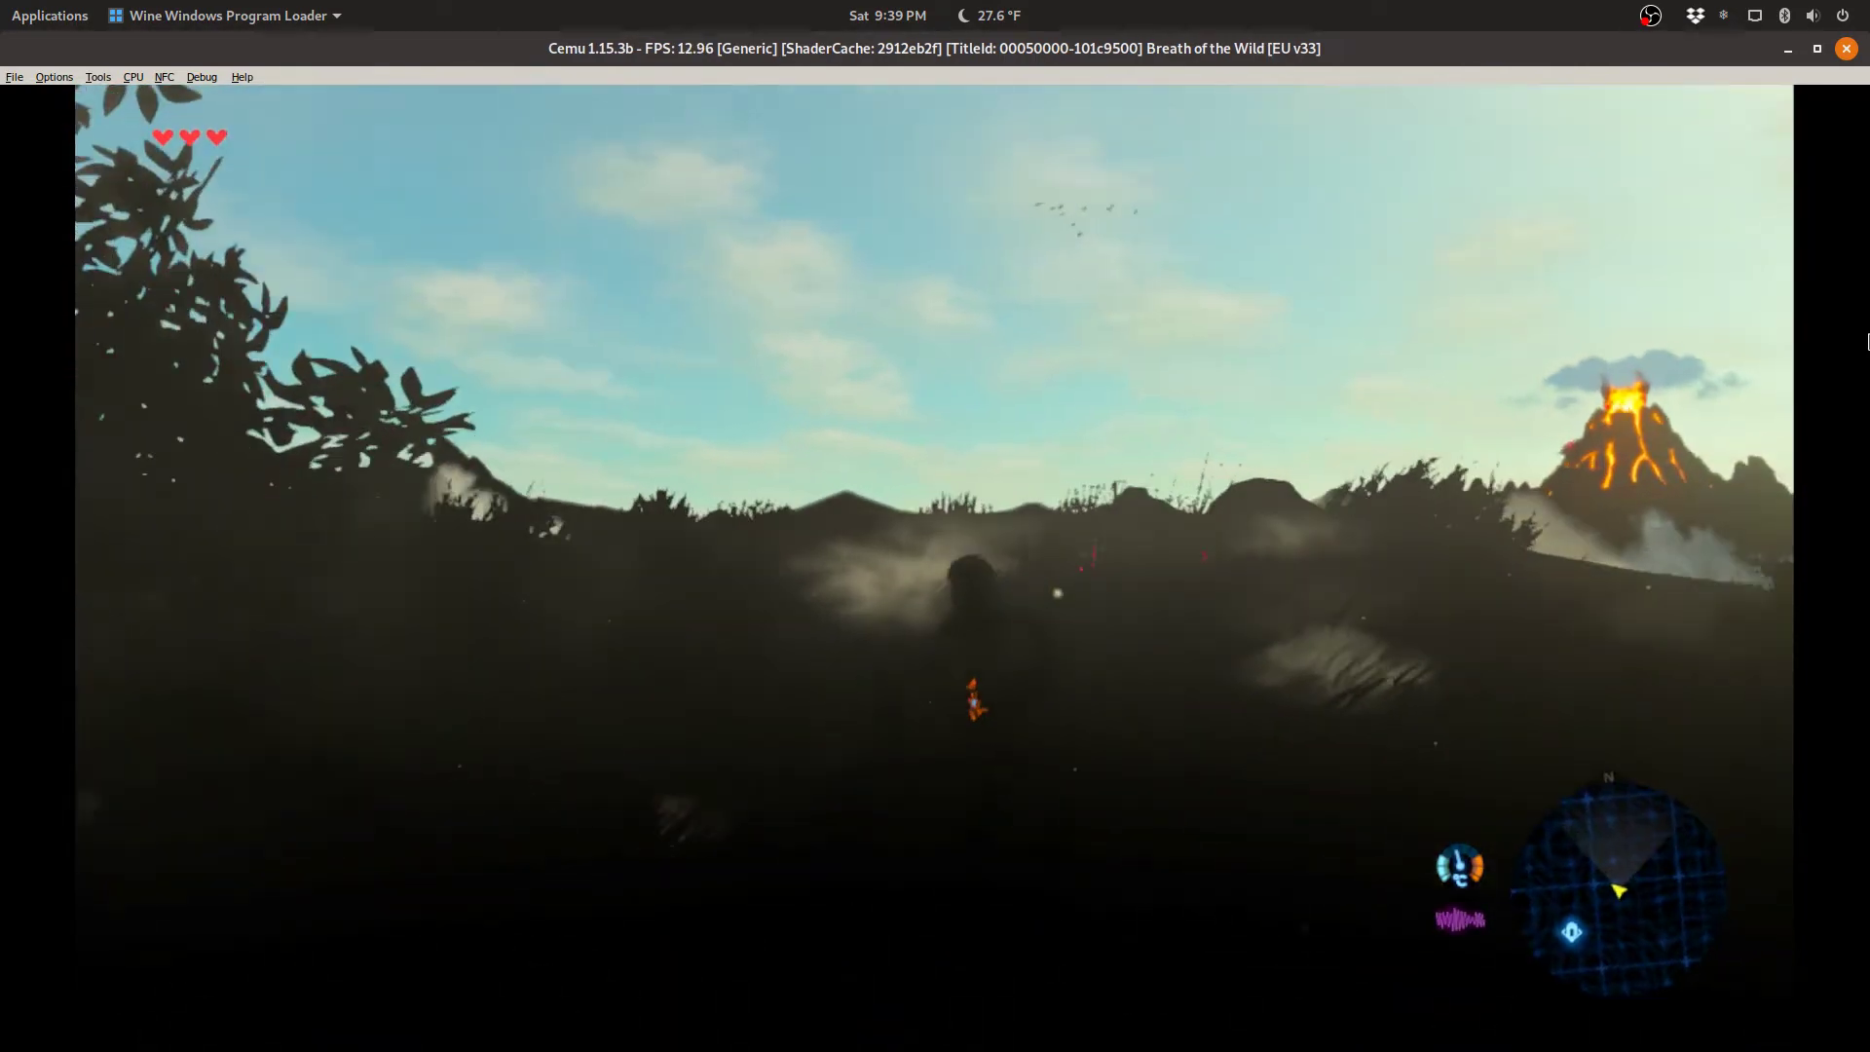
pyautogui.click(54, 77)
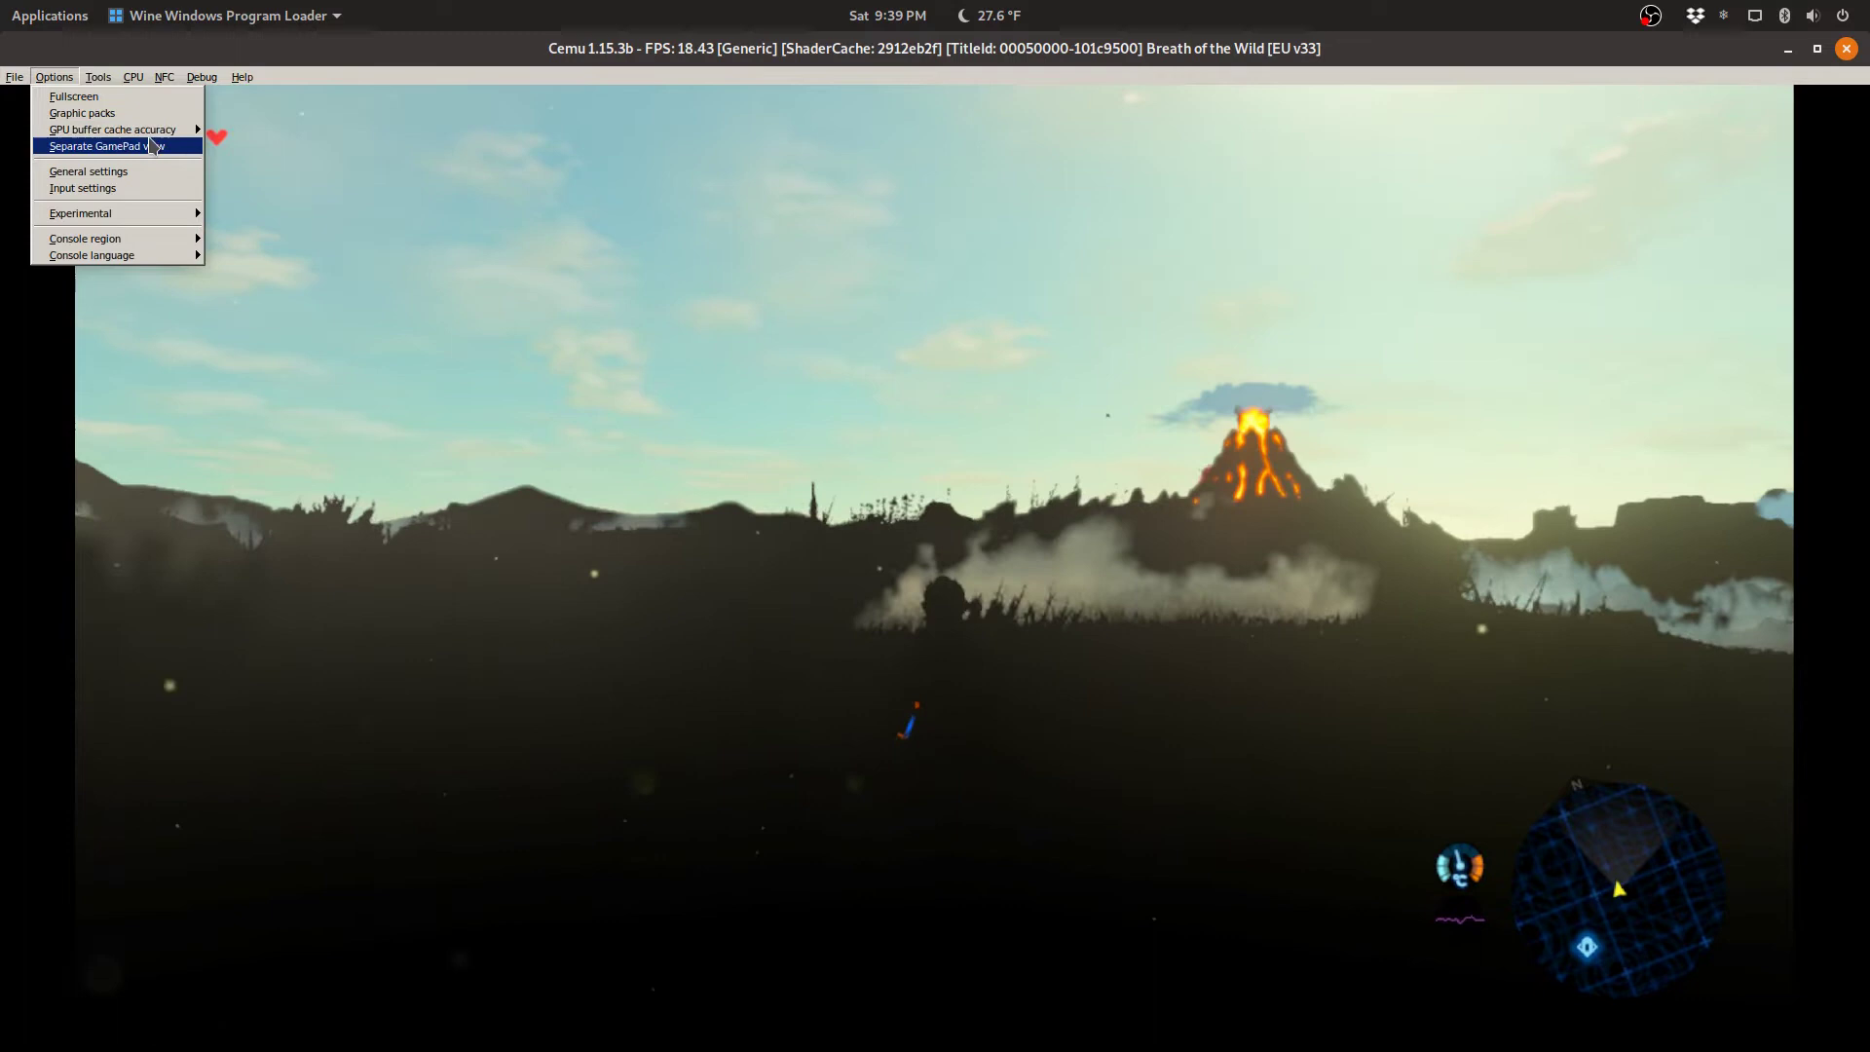
# Step: Close the Options menu unchanged and let the "Link." cutscene play
pyautogui.click(771, 226)
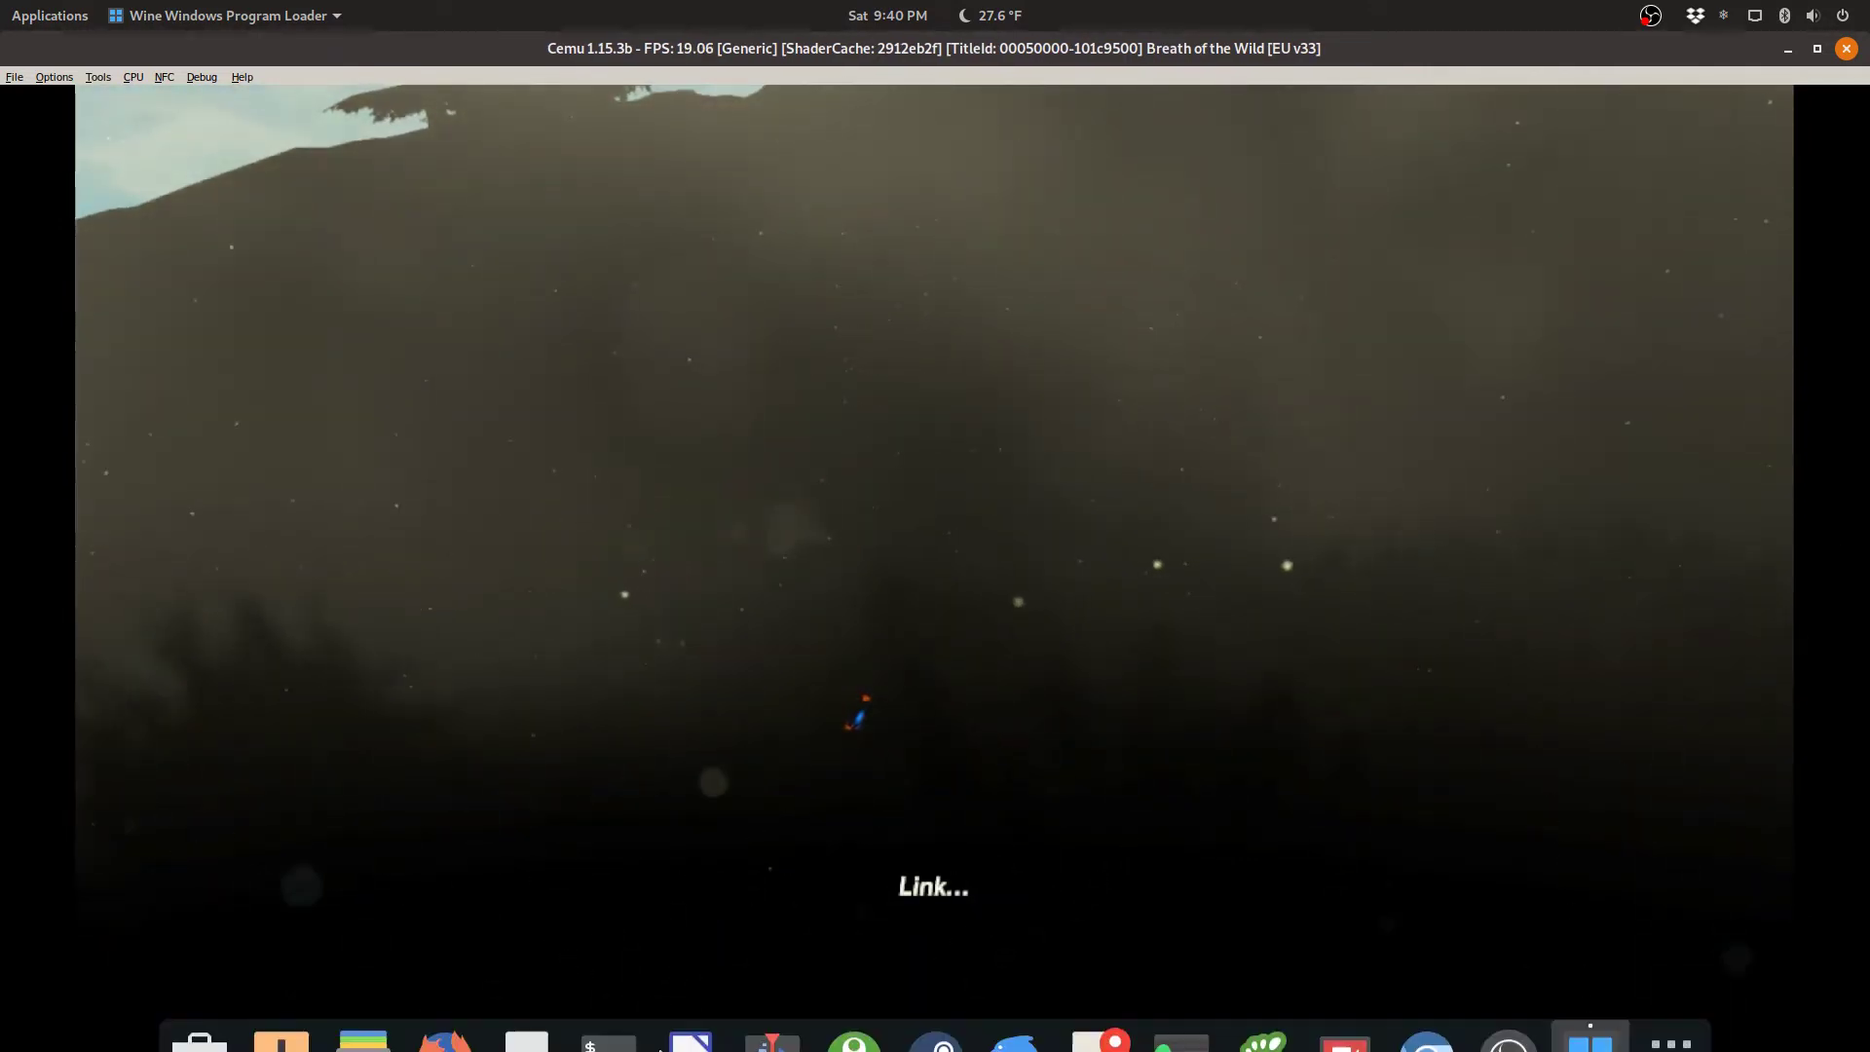
# Step: Search Add/Remove Software for wine, showing version 4.2-1 installed, and bring up a terminal
pyautogui.click(301, 1005)
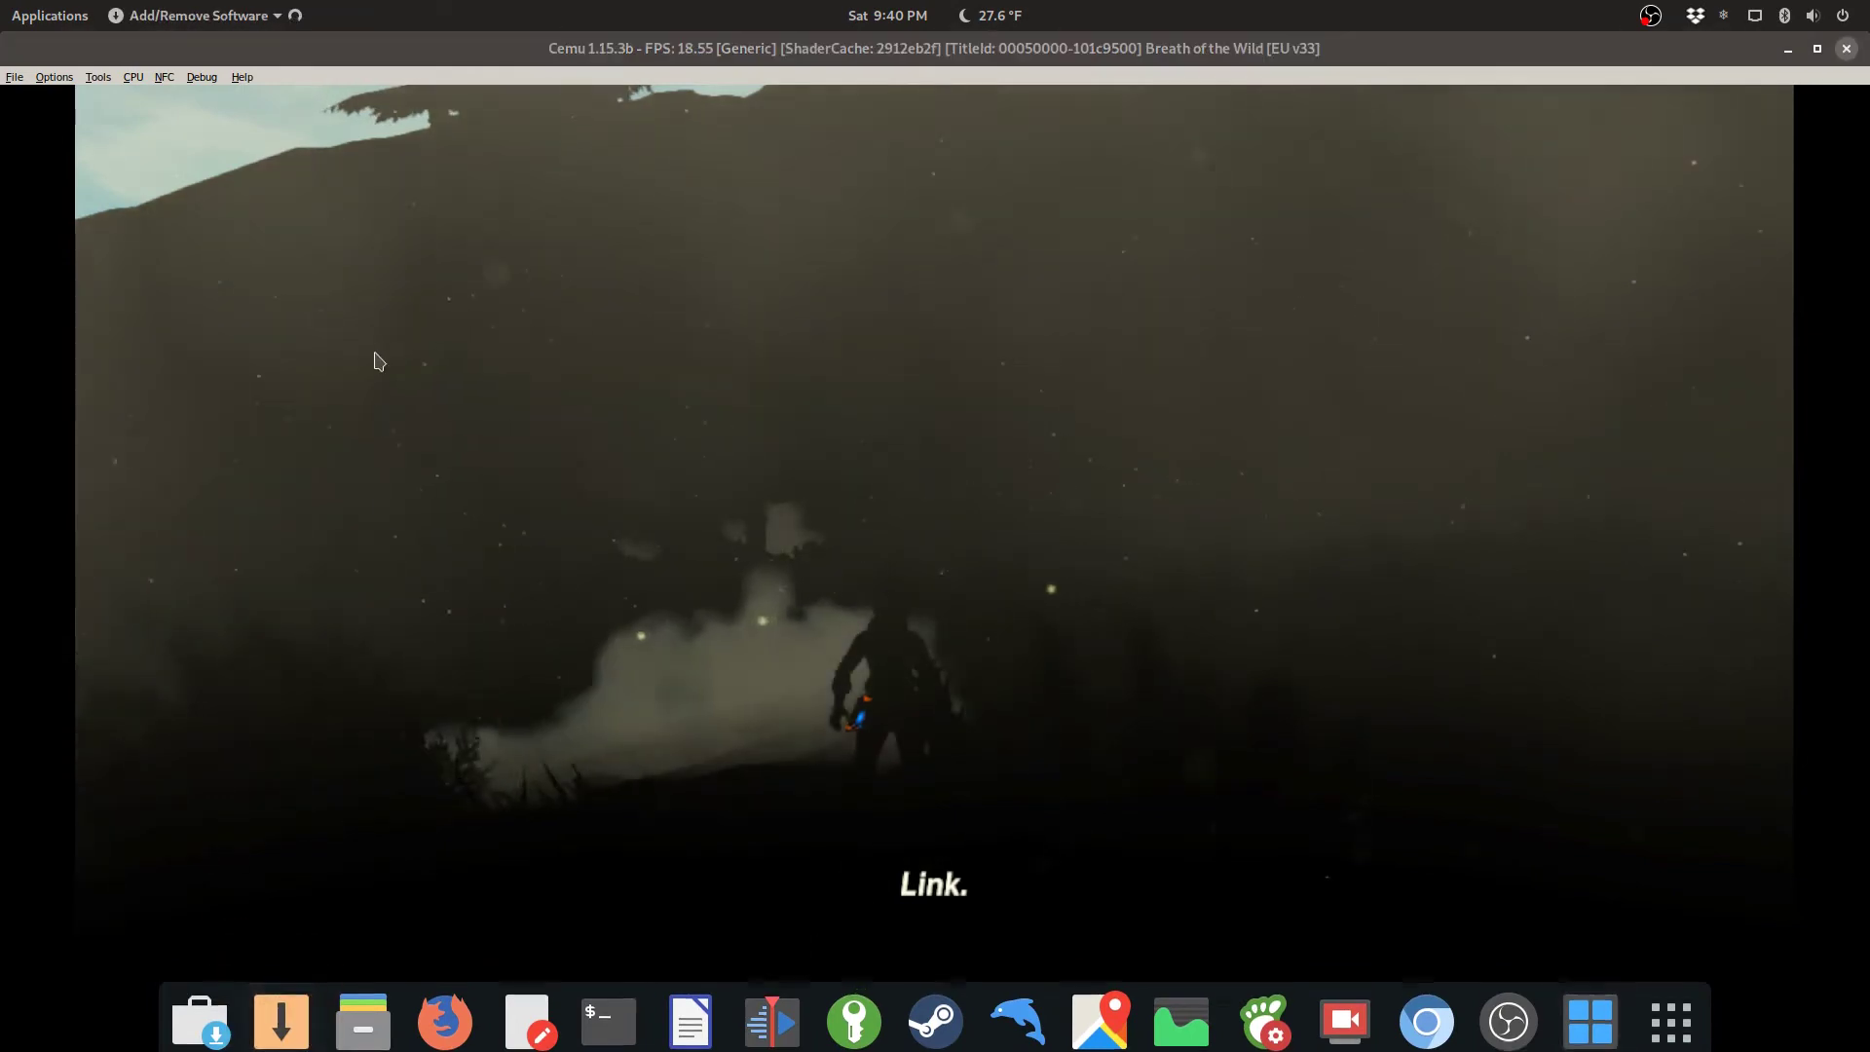
pyautogui.click(119, 361)
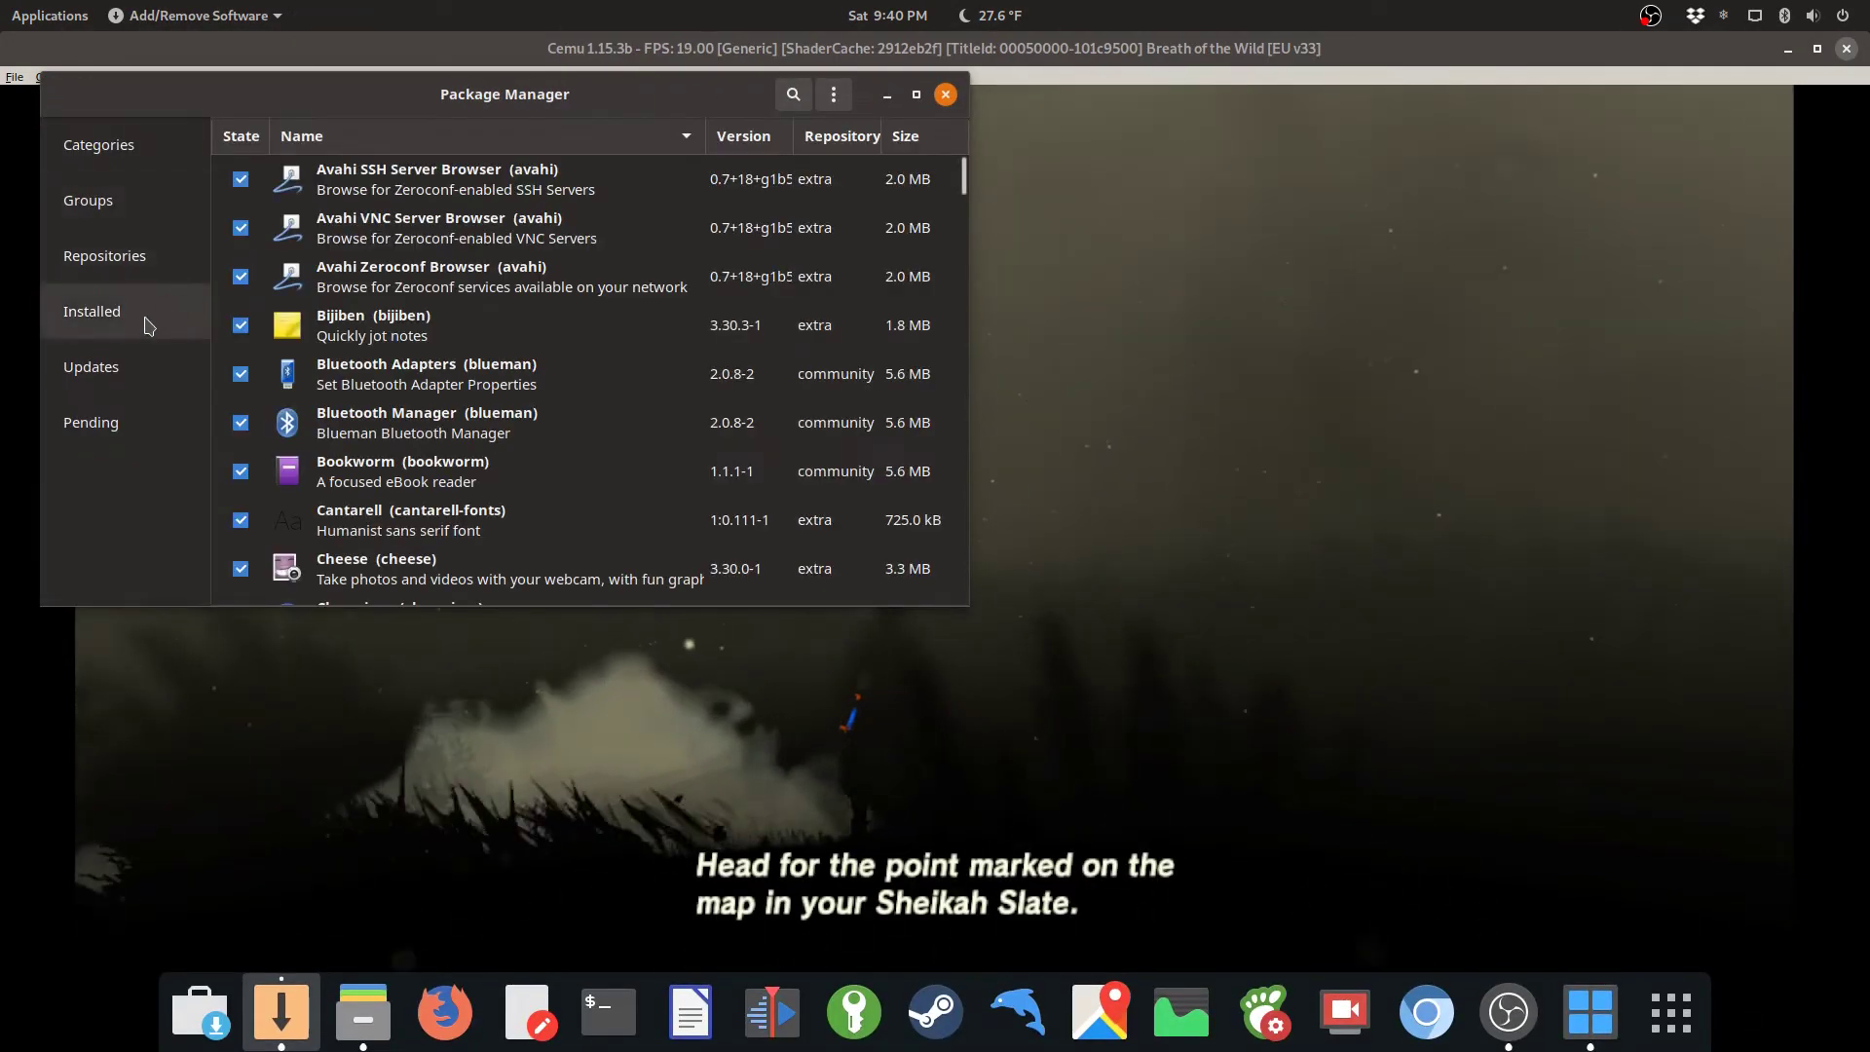
pyautogui.click(796, 94)
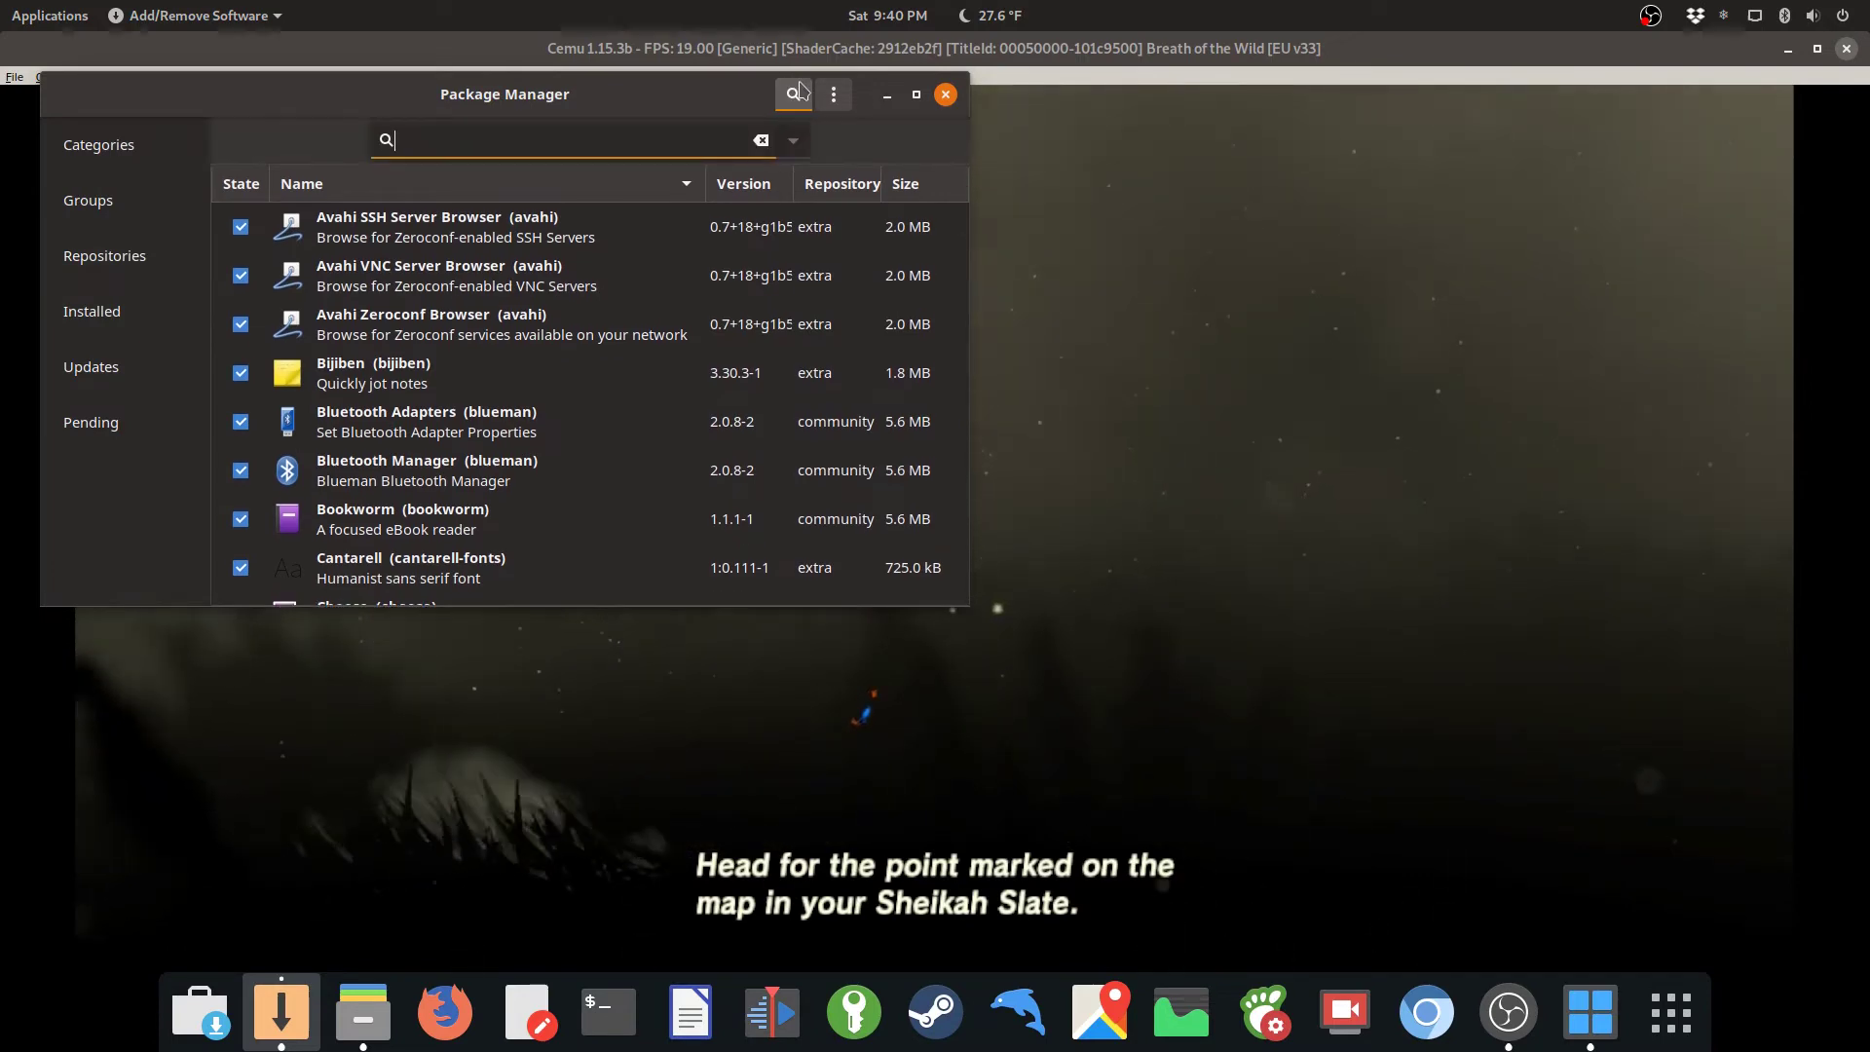
pyautogui.write('wine')
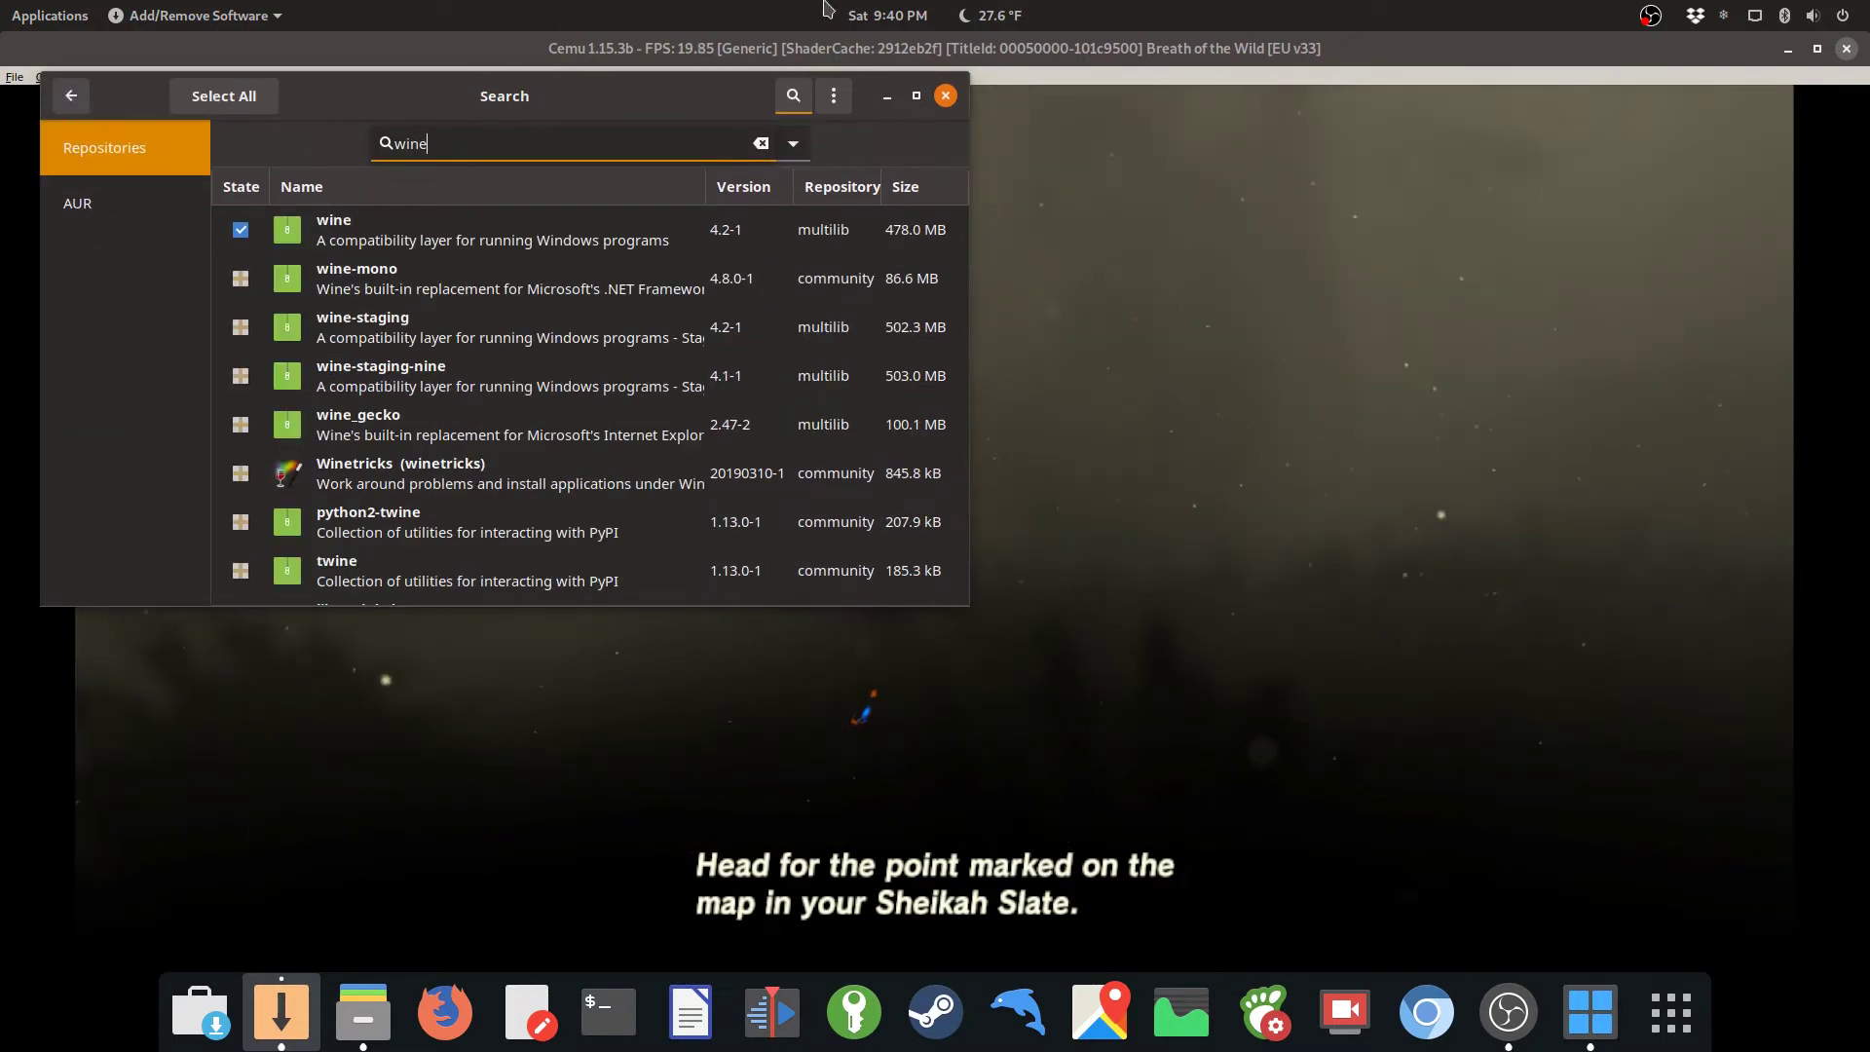
pyautogui.click(626, 1000)
pyautogui.write('uname -r')
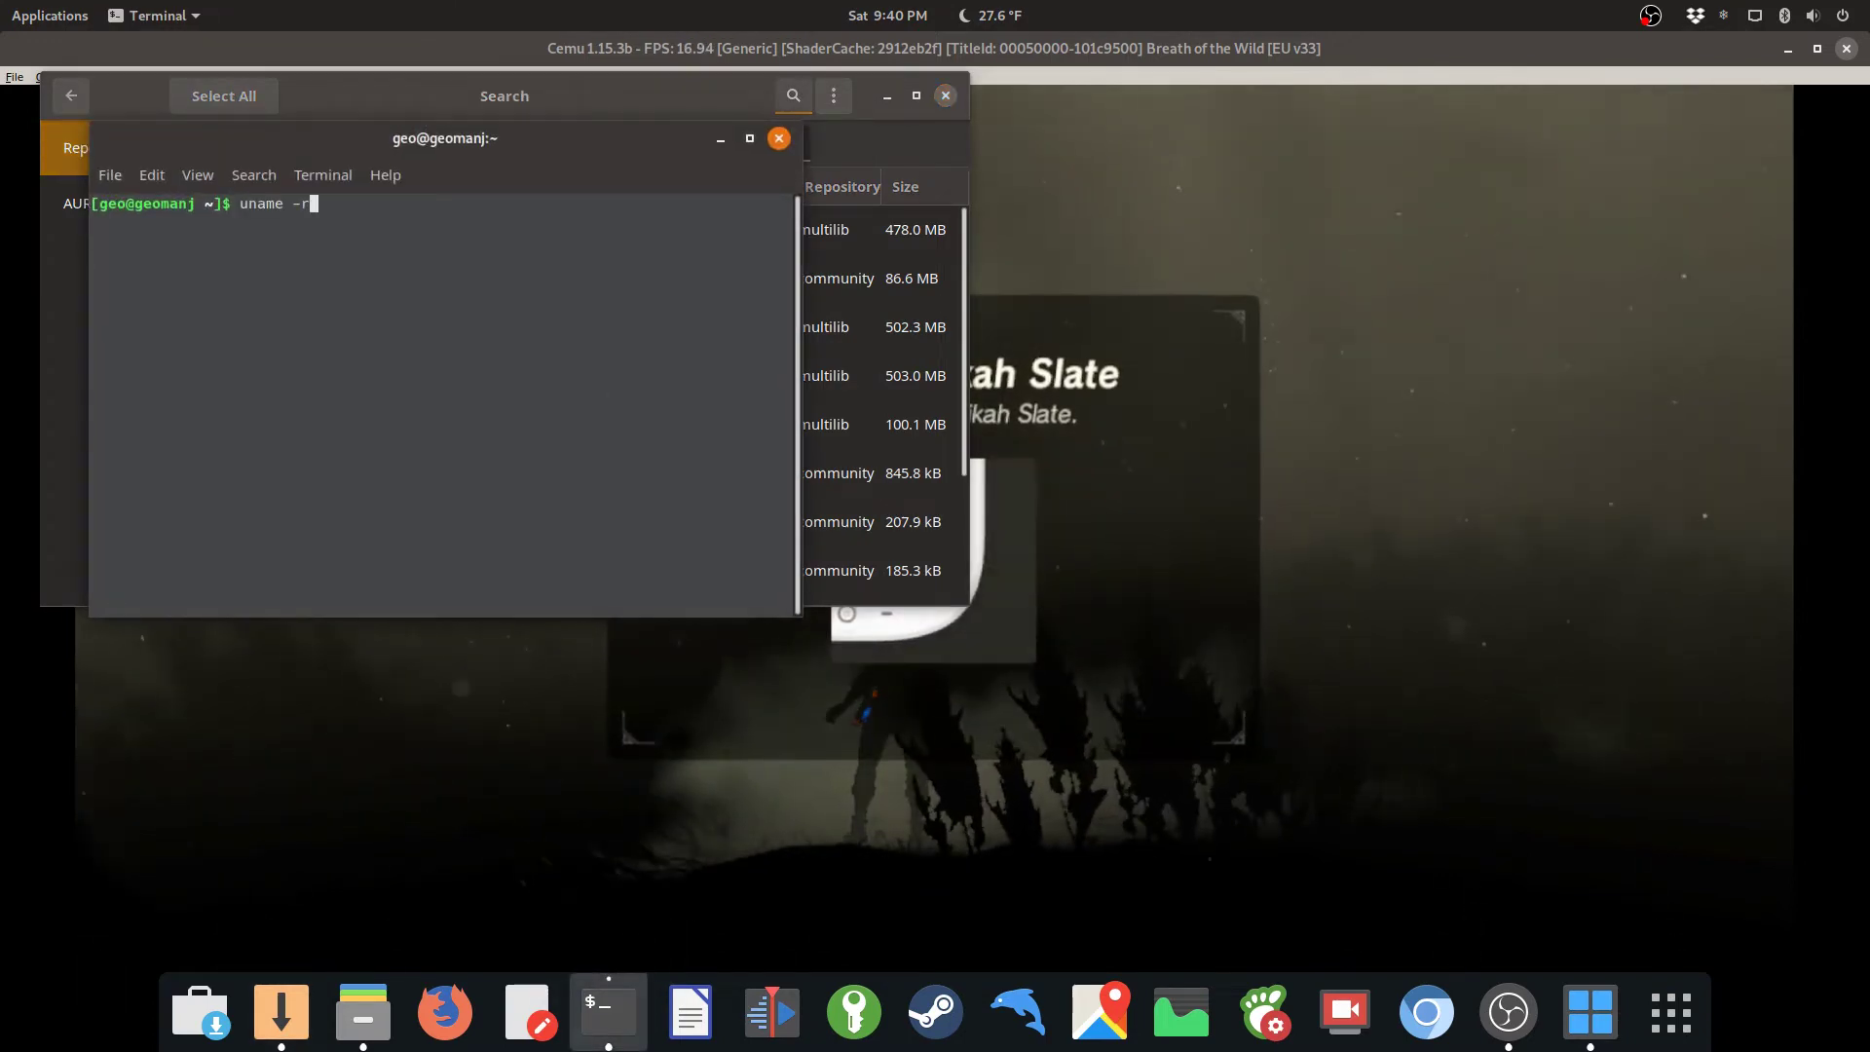
# Step: Run uname -r and glxinfo to show kernel 5.0.1-1-MANJARO and Mesa 18.3.4, then close the terminal
pyautogui.press('Return')
pyautogui.write('glxinfo')
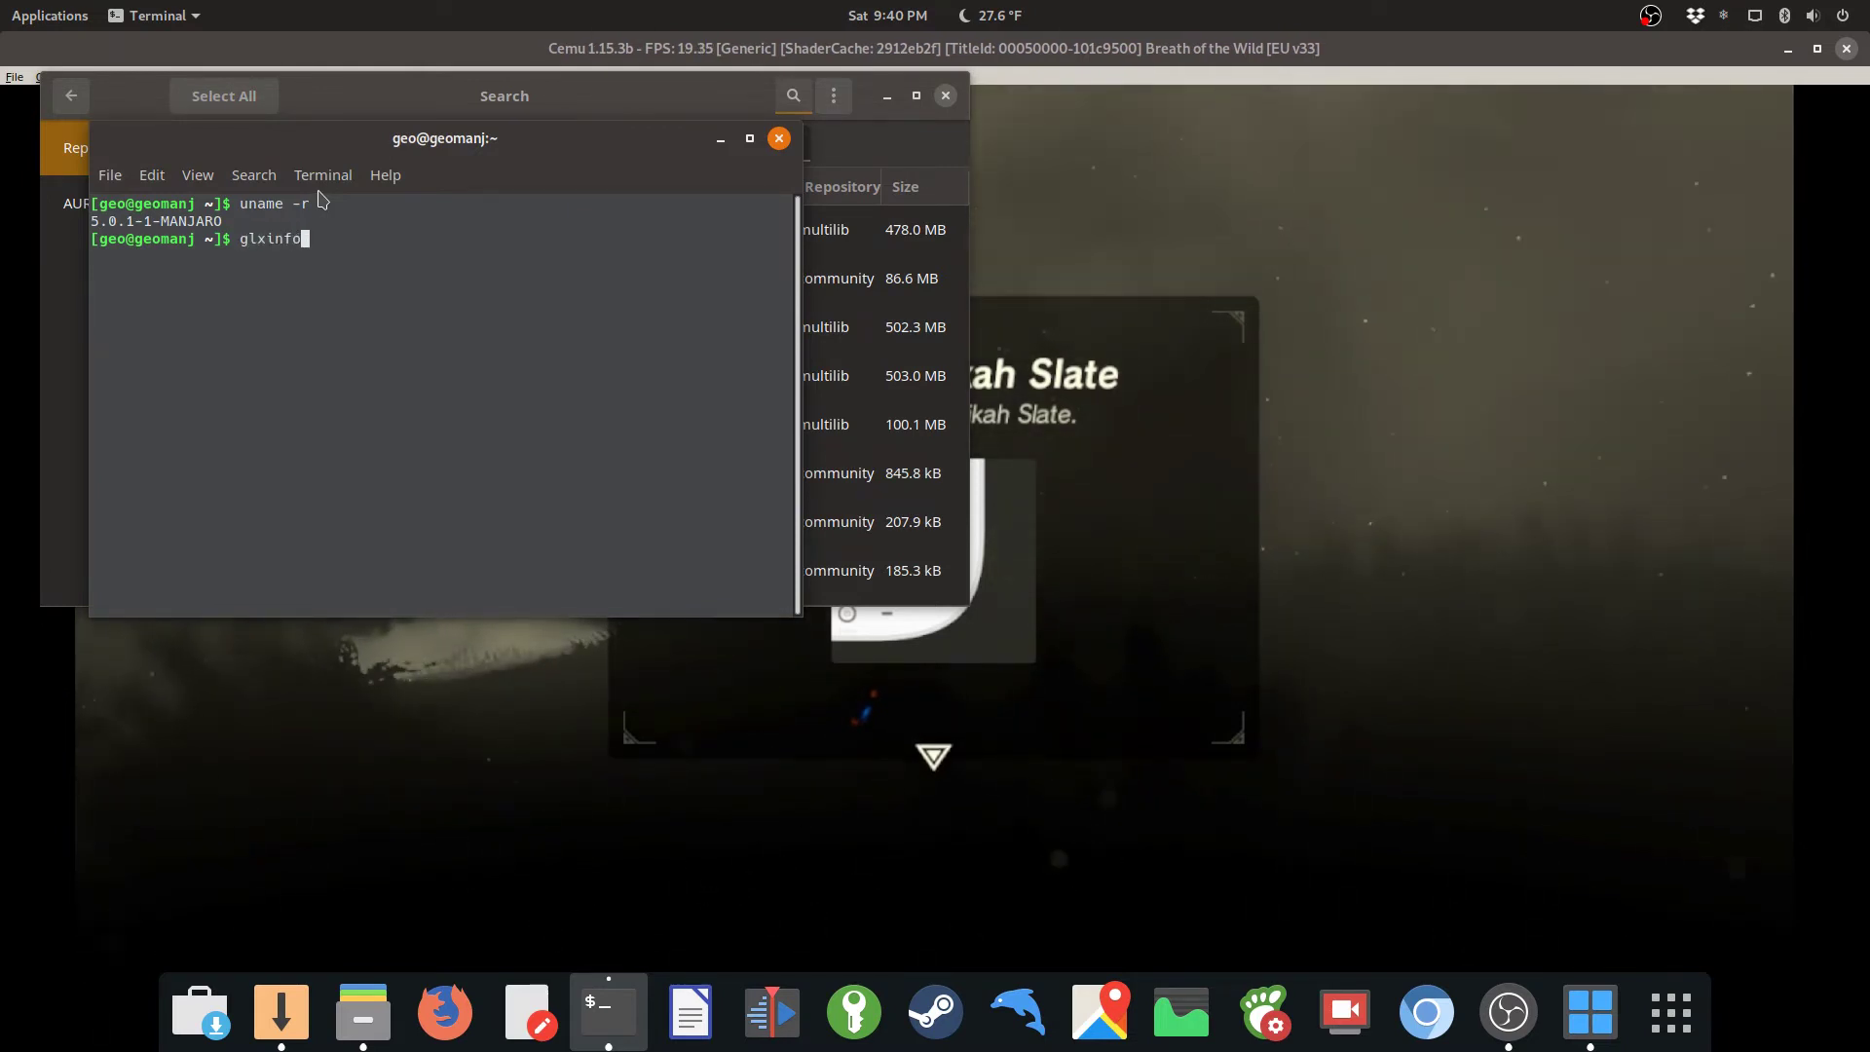
pyautogui.press('Return')
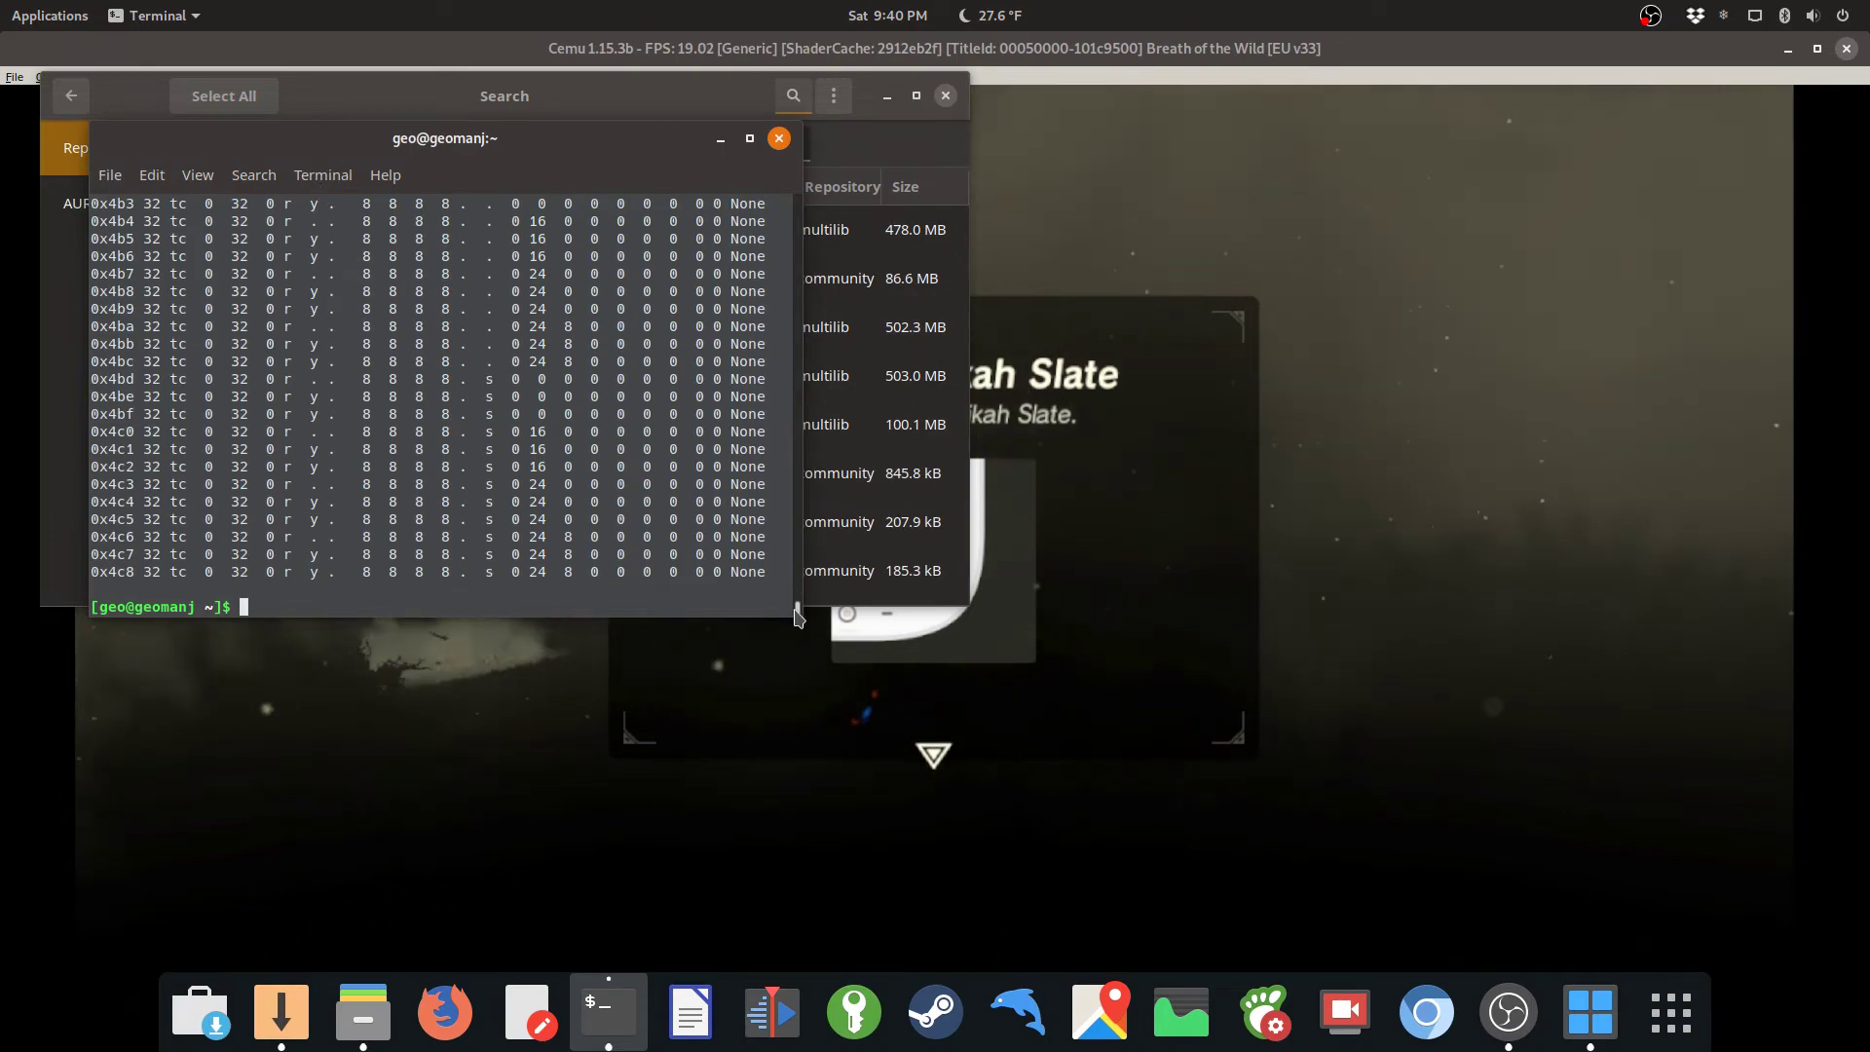
pyautogui.moveTo(800, 614); pyautogui.dragTo(795, 263)
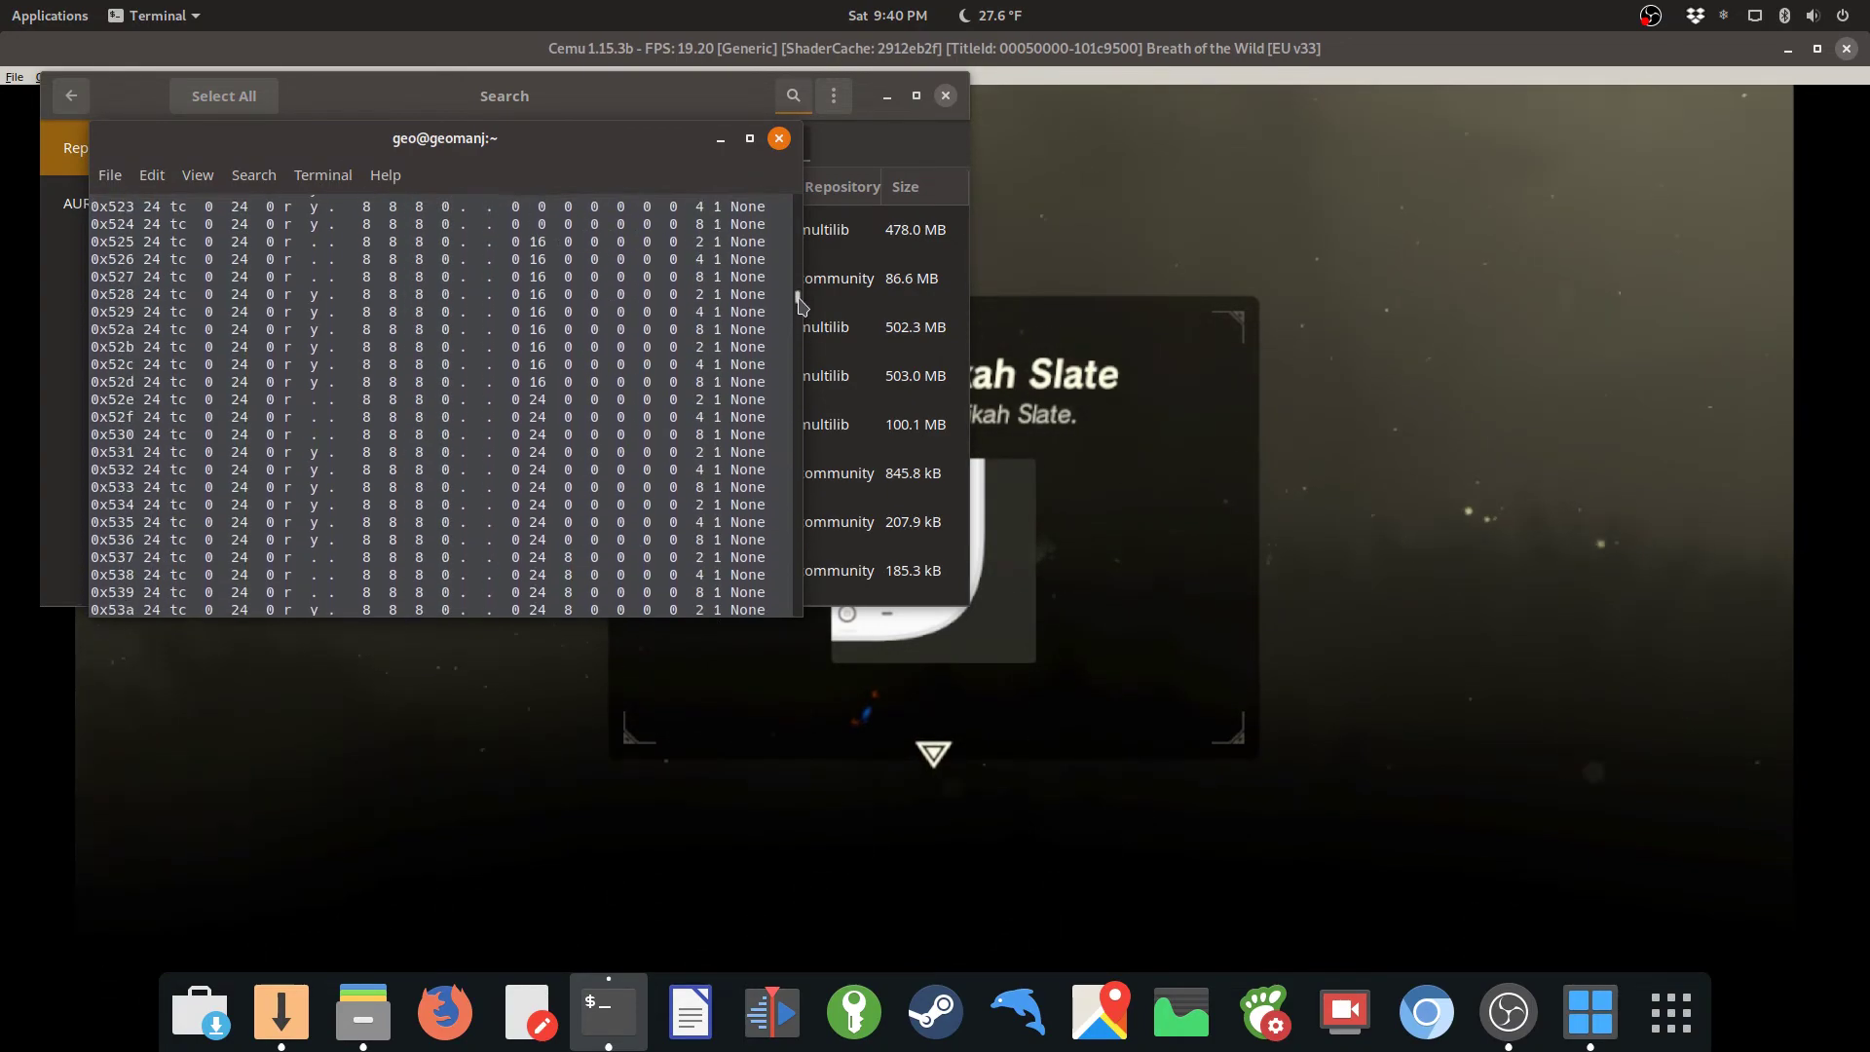
pyautogui.scroll(-5, 639, 337)
pyautogui.scroll(-5, 637, 339)
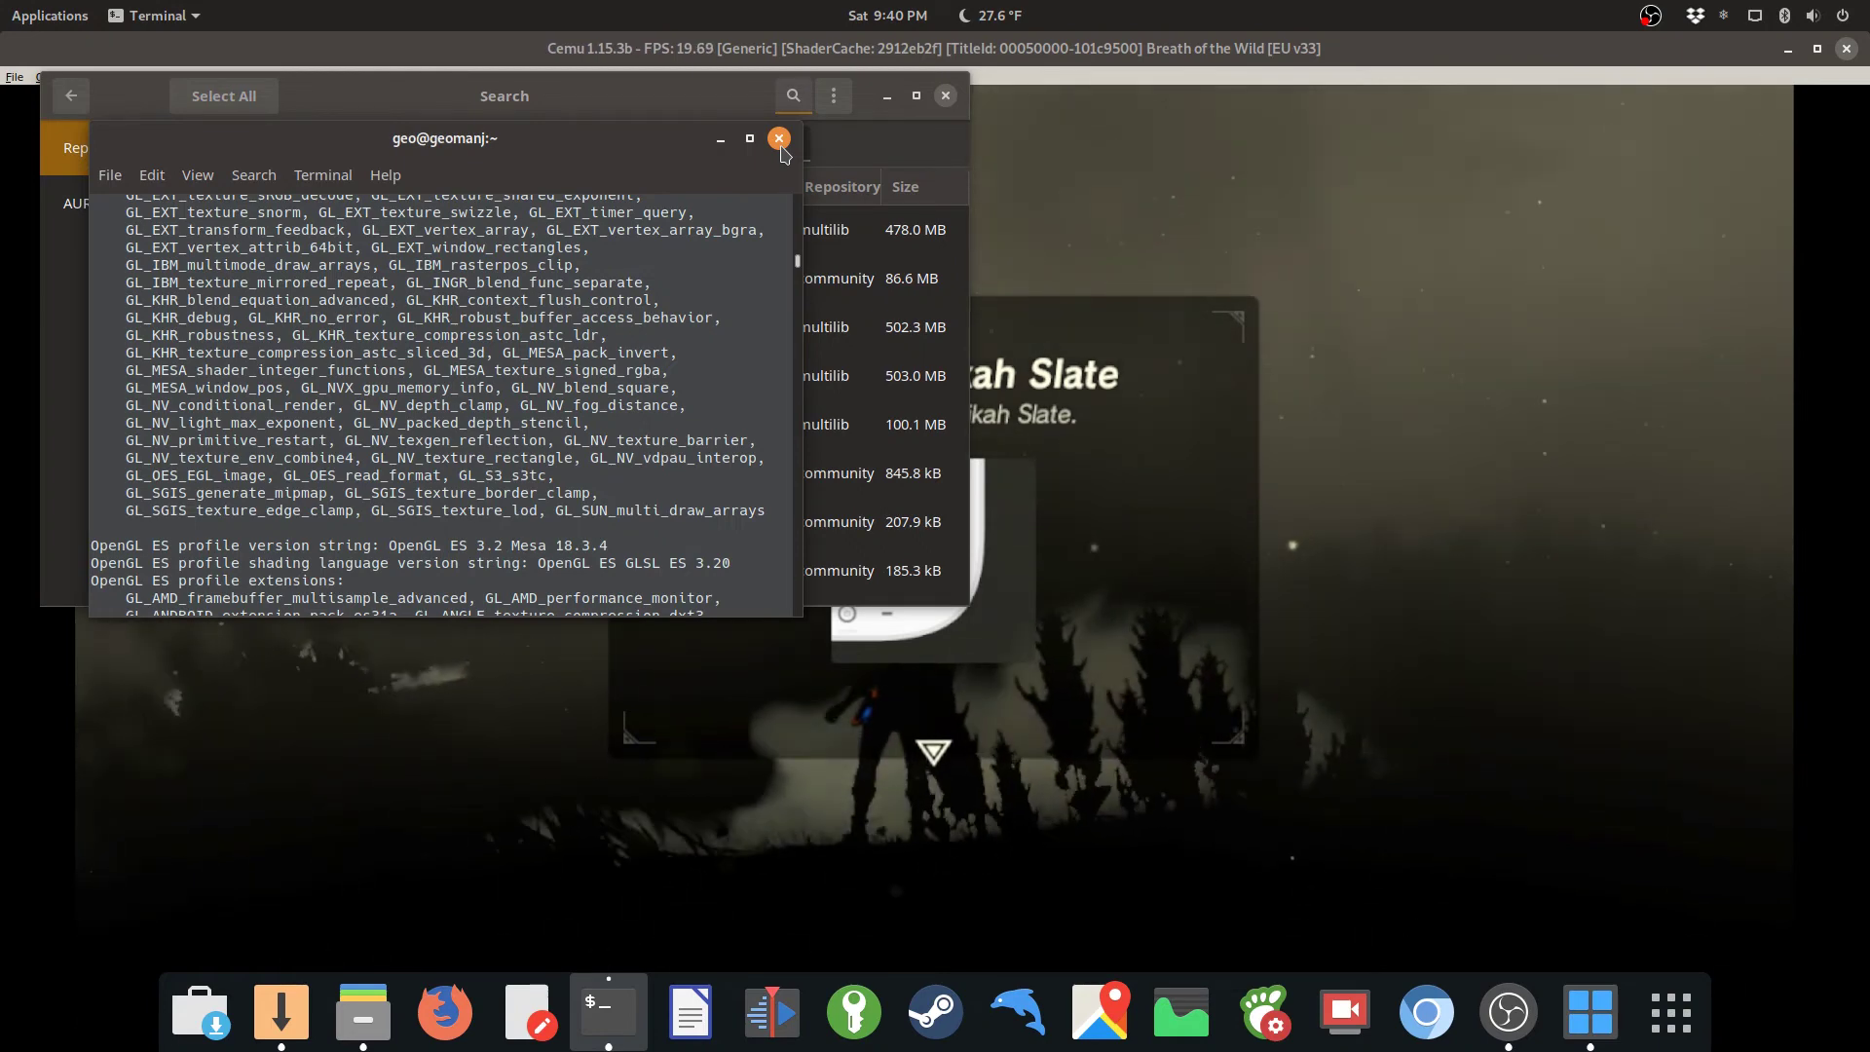
pyautogui.click(778, 139)
# Step: Close the package manager and dismiss the Check Sheikah Slate tutorial
pyautogui.click(945, 95)
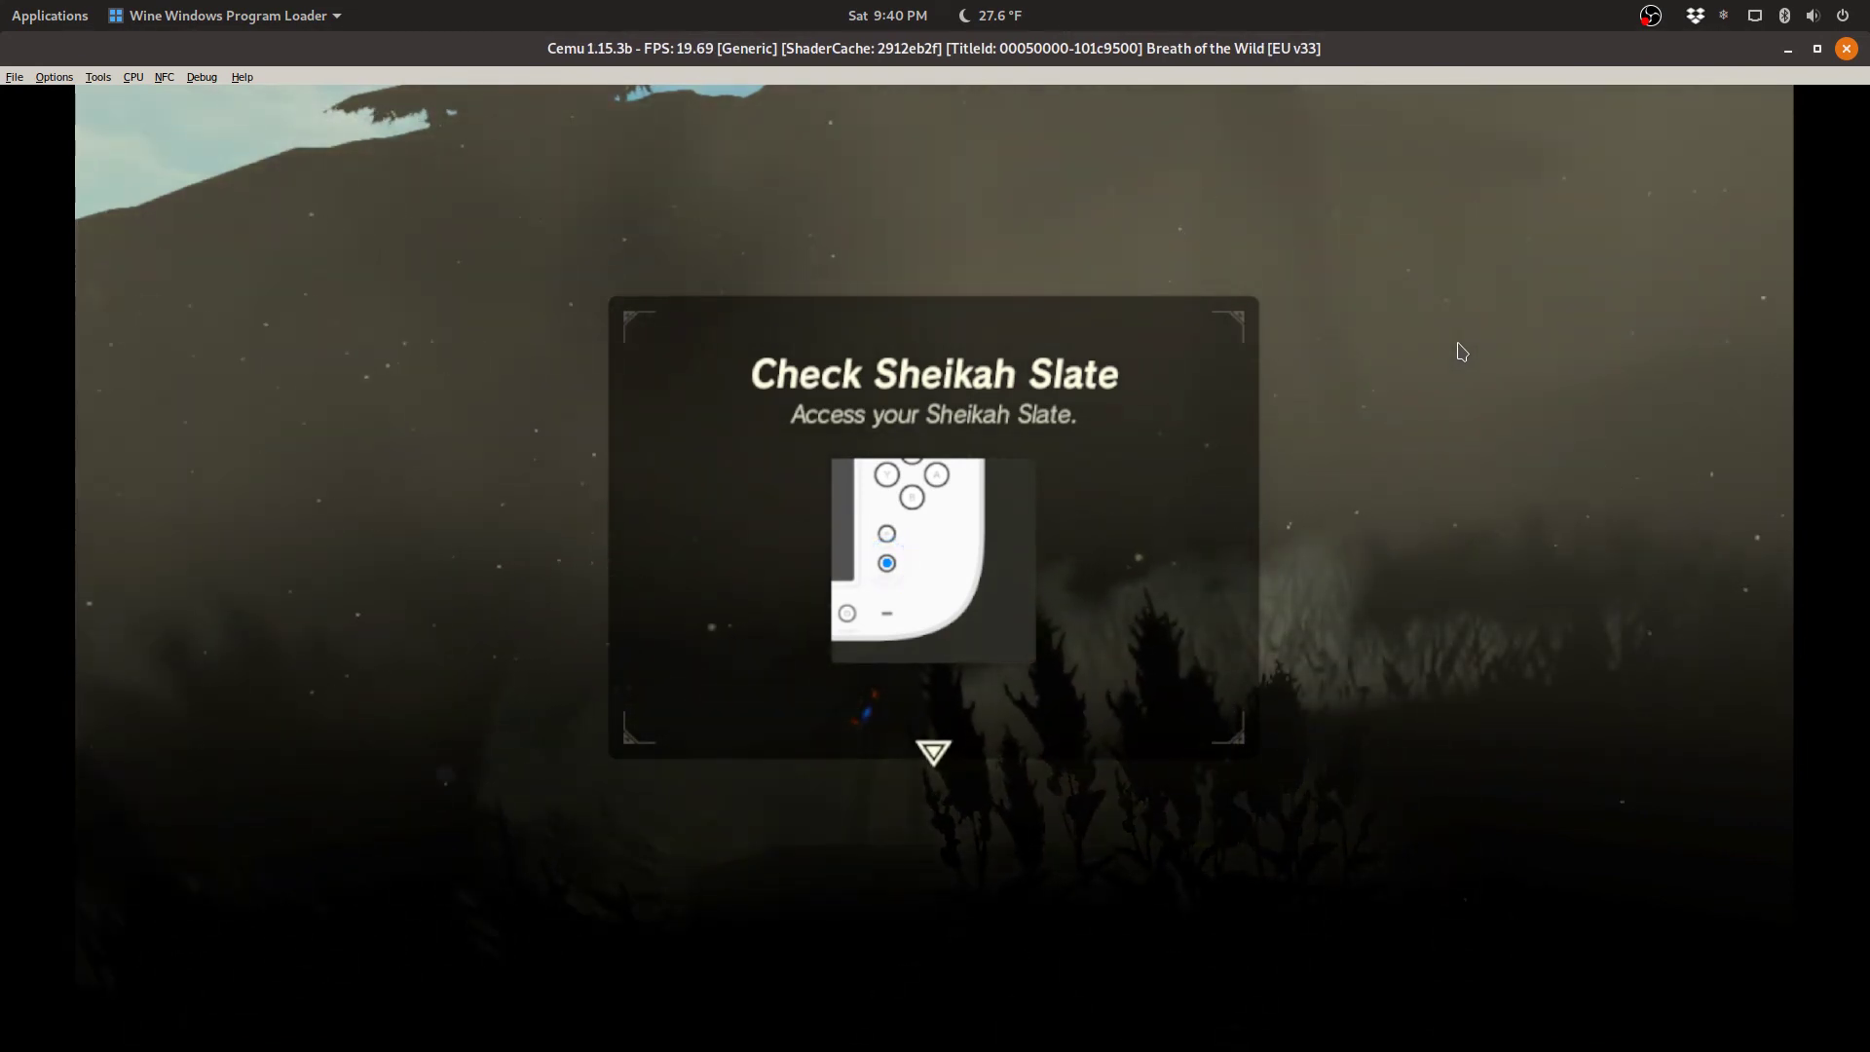
pyautogui.press('Return')
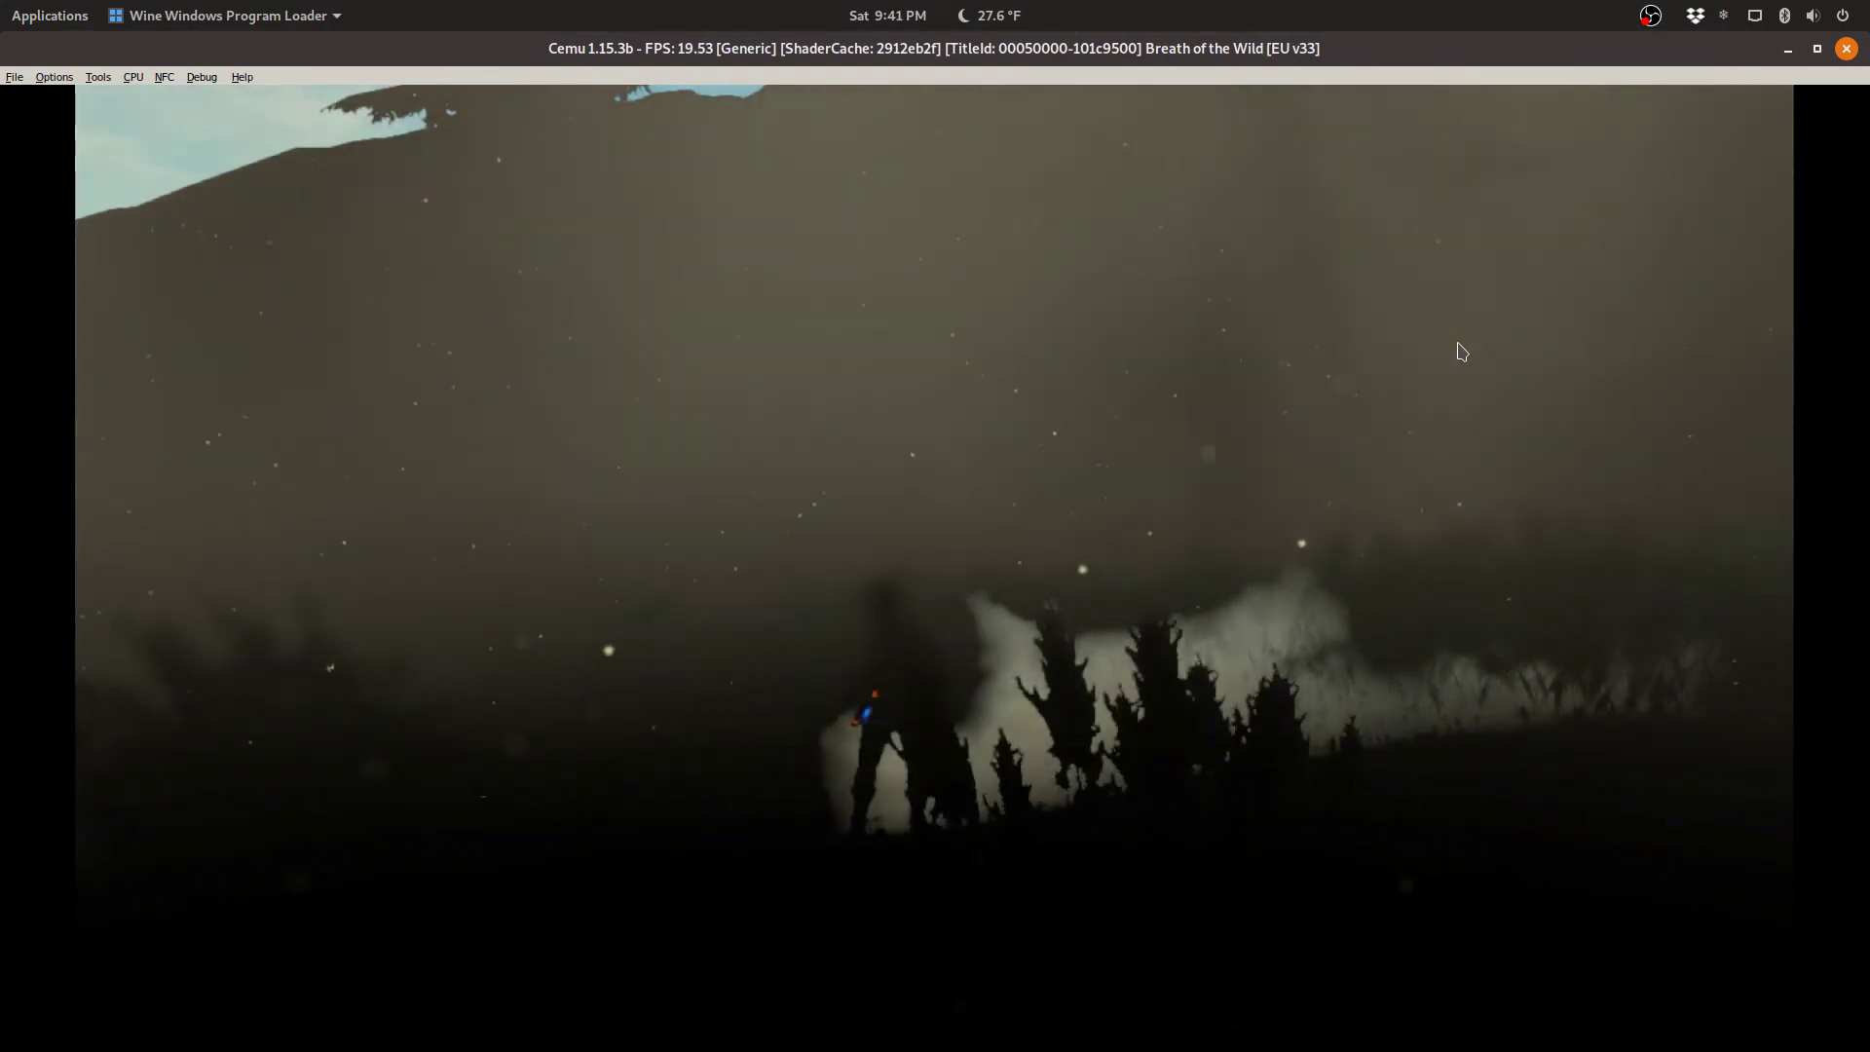